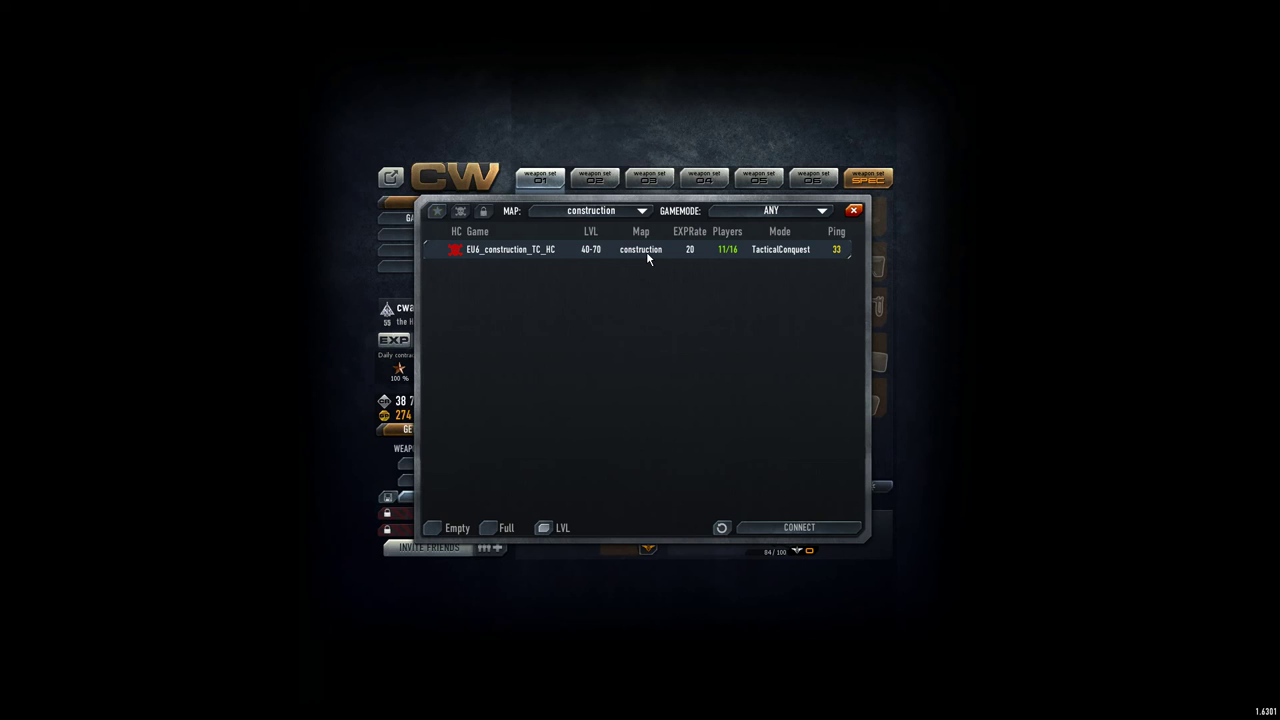
# Step: Try joining the construction Tactical Conquest server and dismiss the server-full message
pyautogui.click(621, 211)
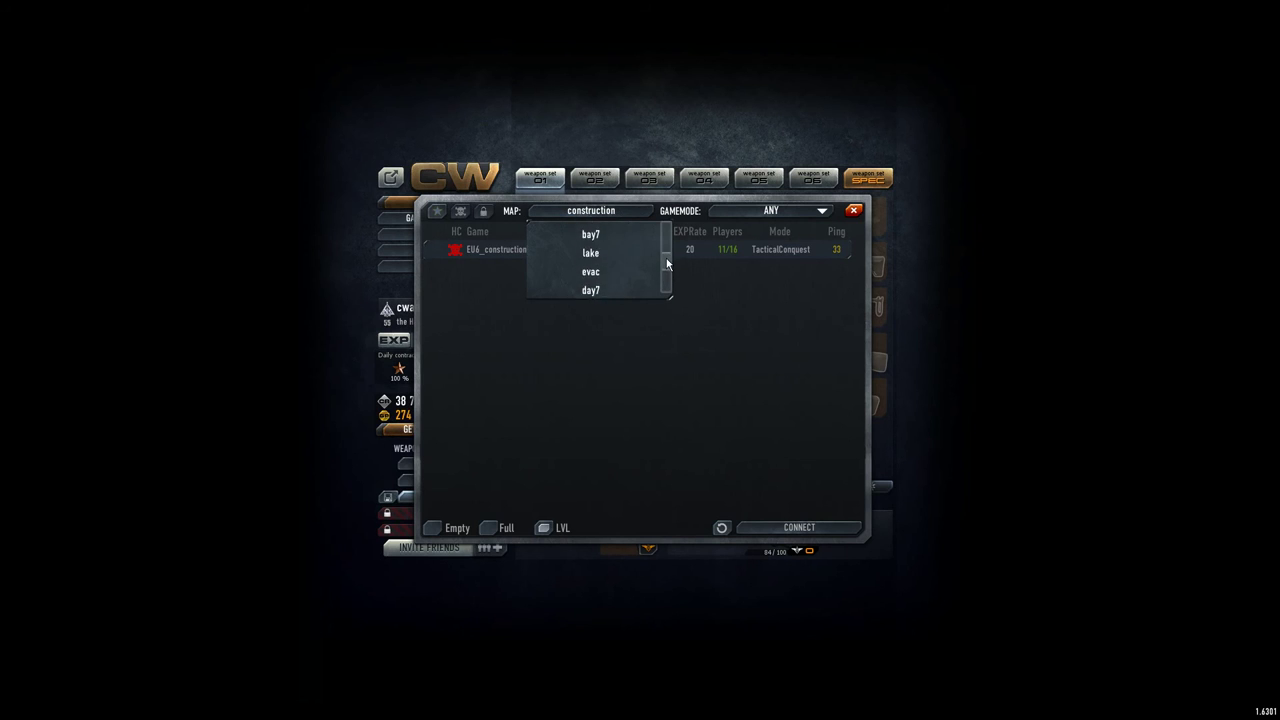
pyautogui.moveTo(665, 248); pyautogui.dragTo(661, 230)
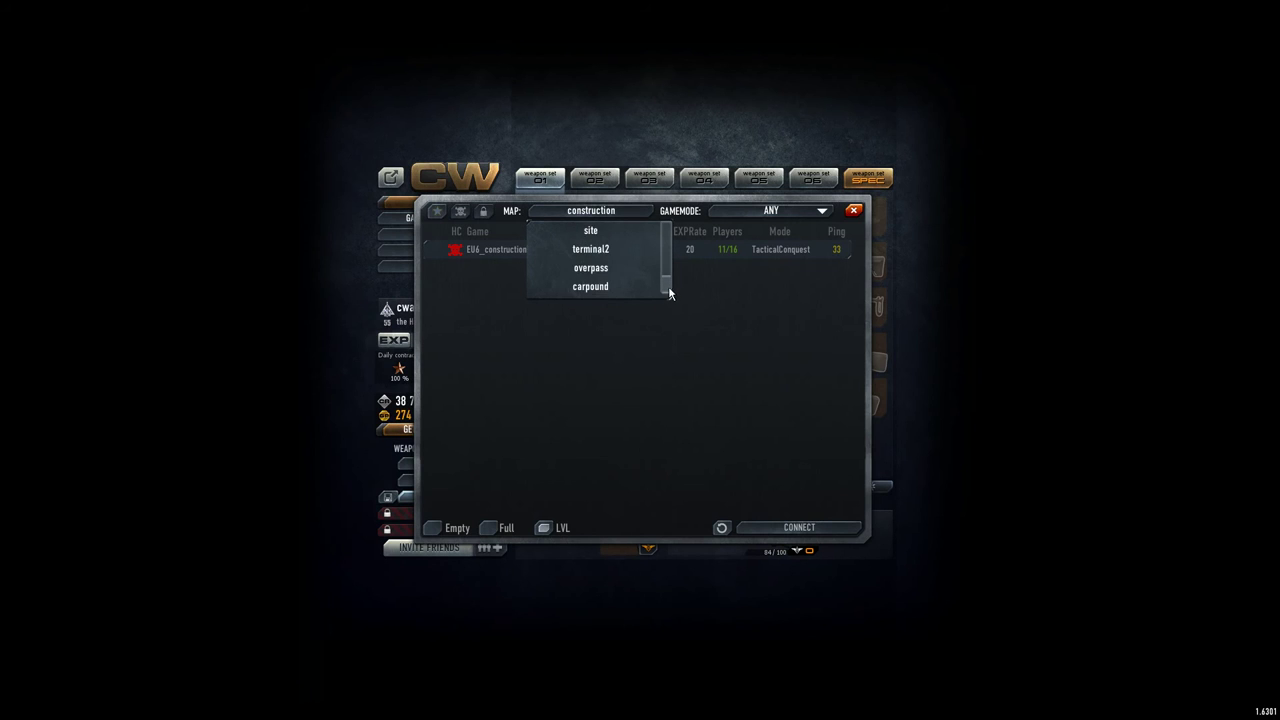
pyautogui.click(727, 295)
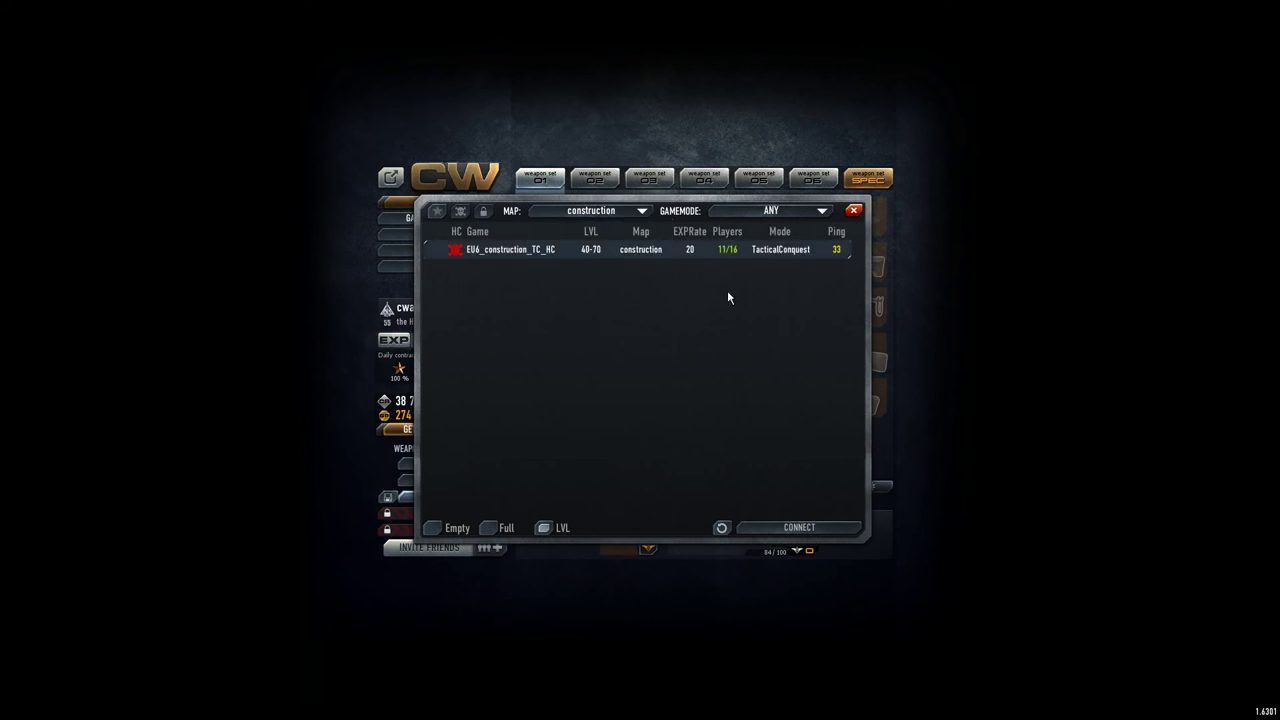
pyautogui.doubleClick(635, 252)
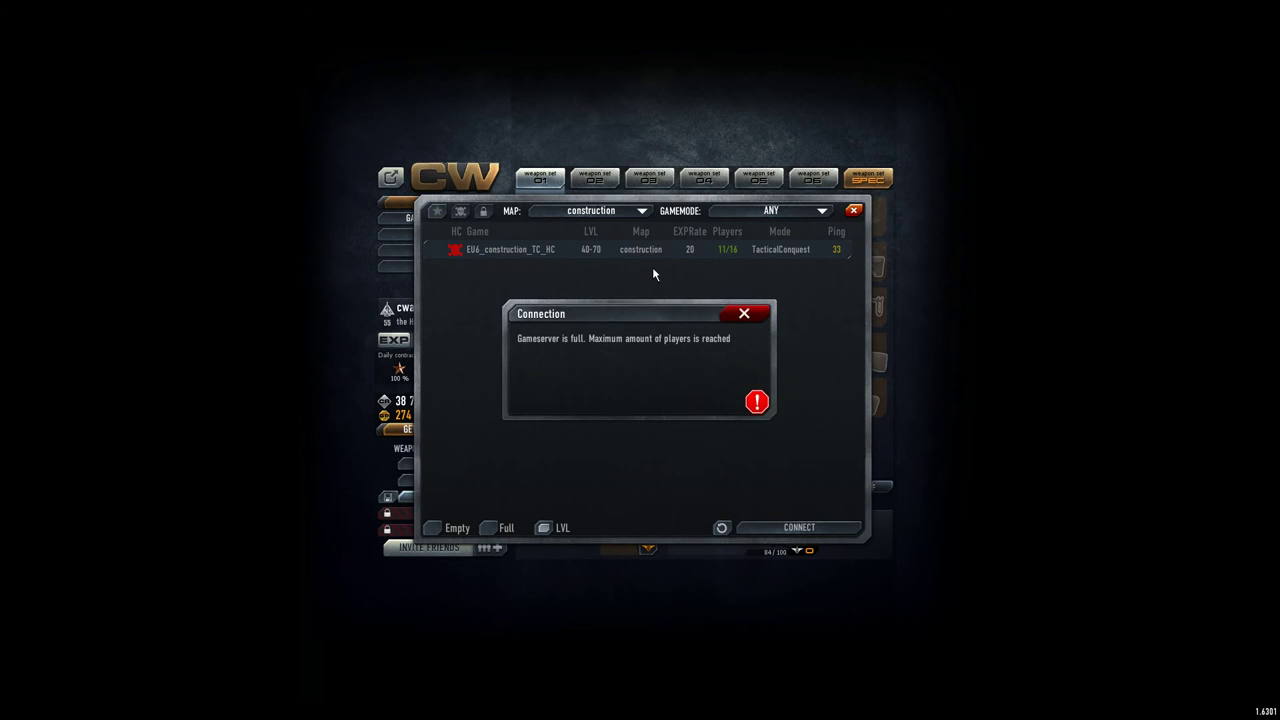
pyautogui.click(746, 316)
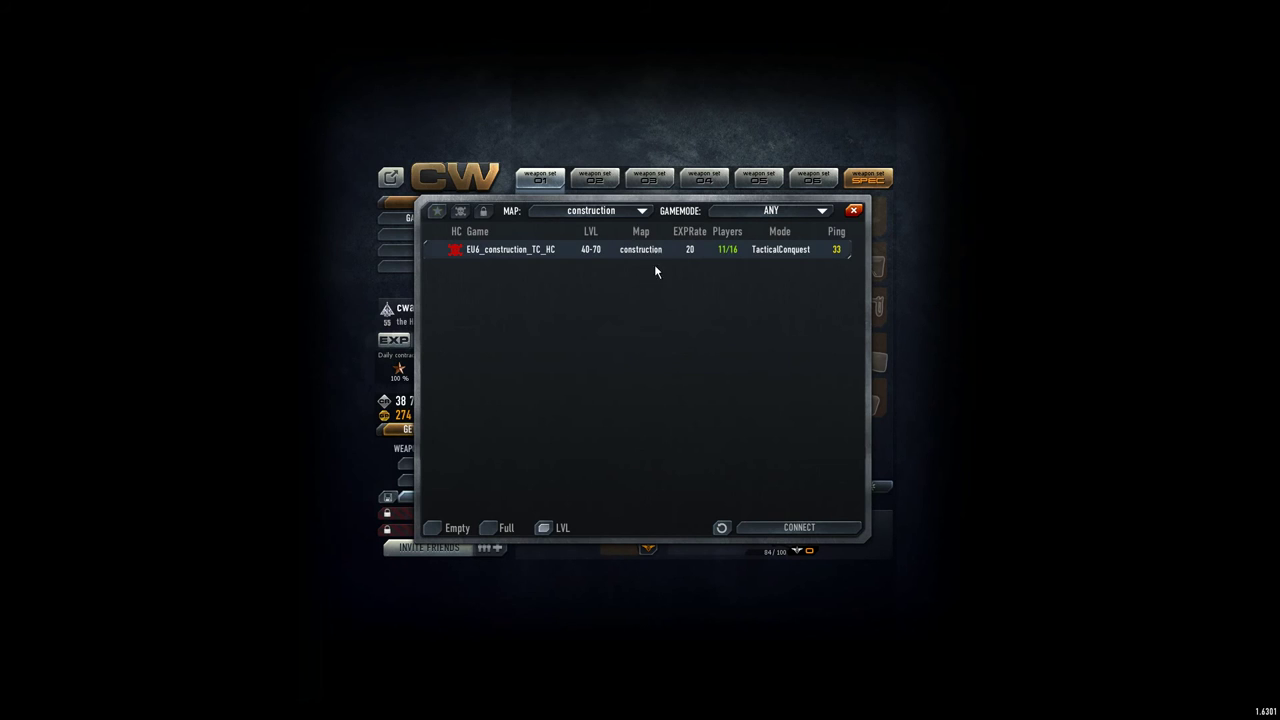
# Step: Filter servers to overpass, then lighthouse, and join the first Tactical Conquest server
pyautogui.click(622, 212)
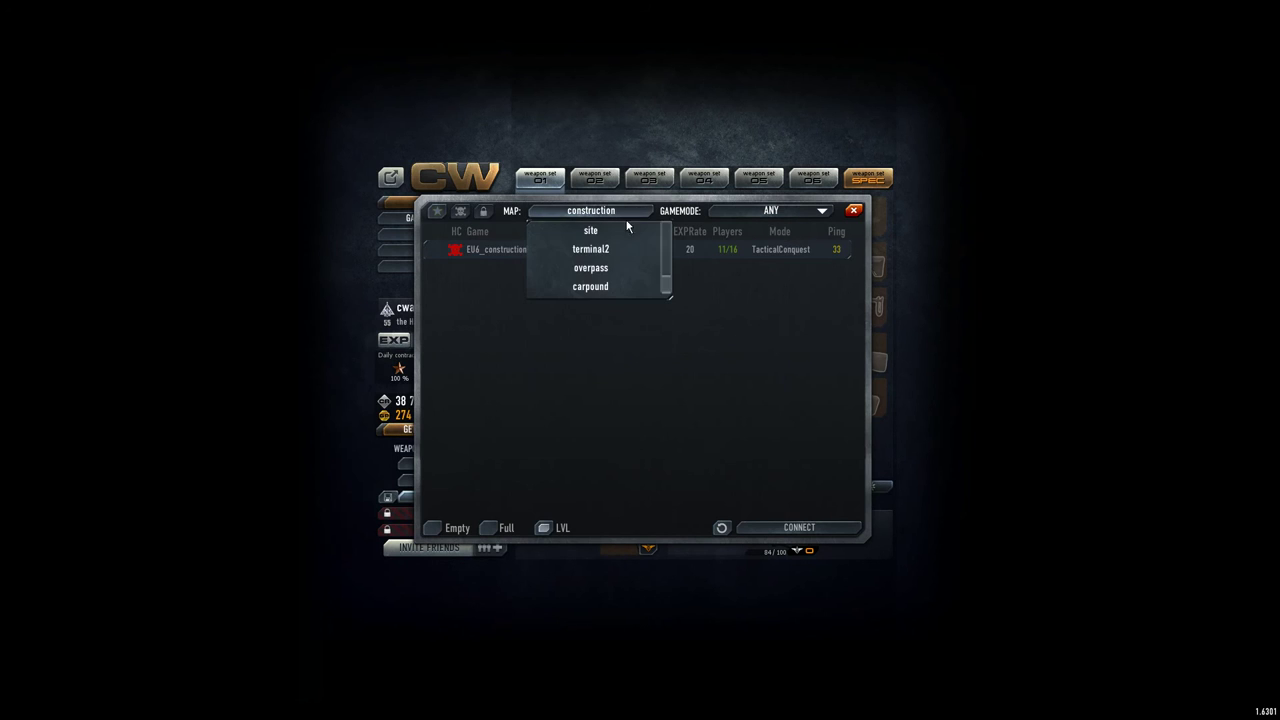
pyautogui.click(623, 272)
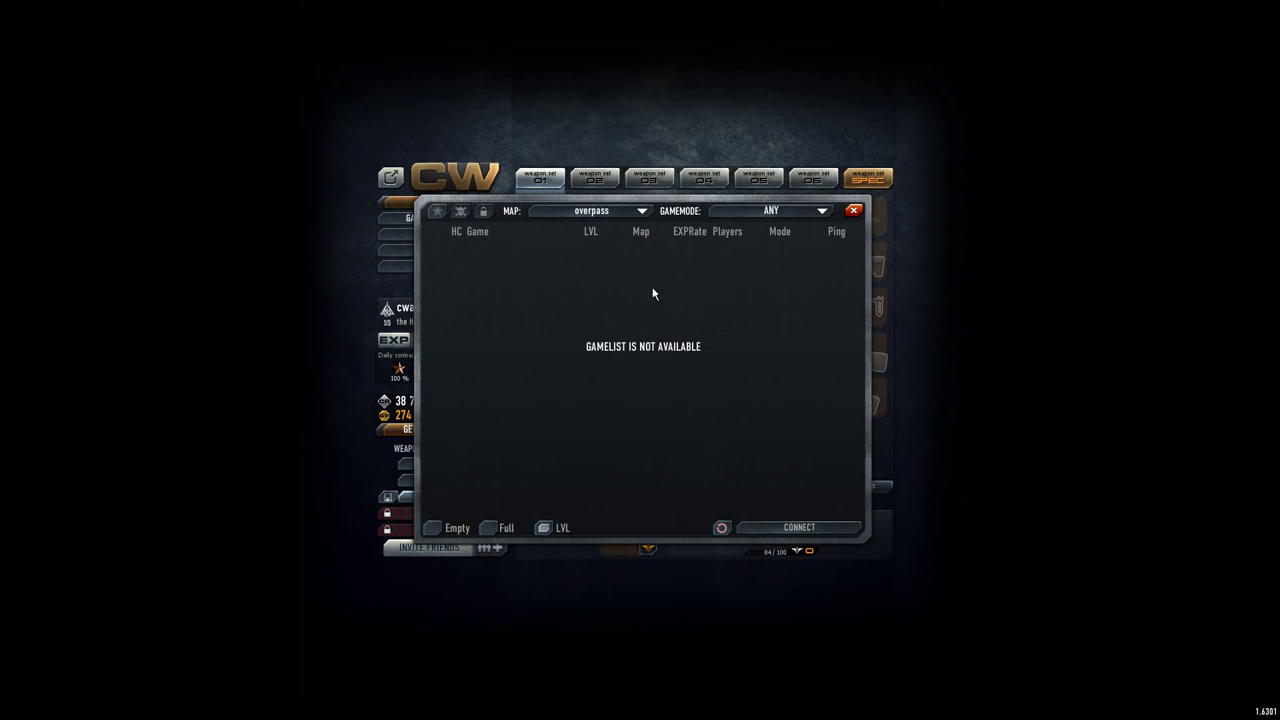
pyautogui.click(623, 211)
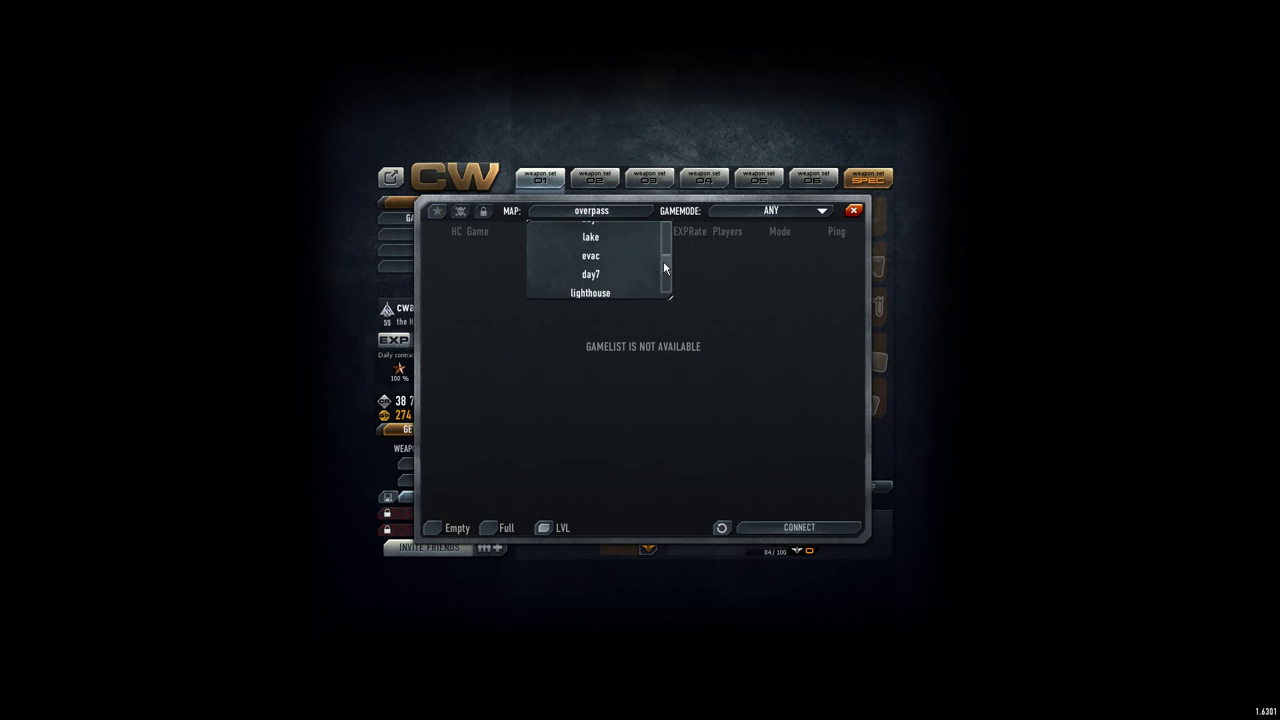
pyautogui.click(631, 290)
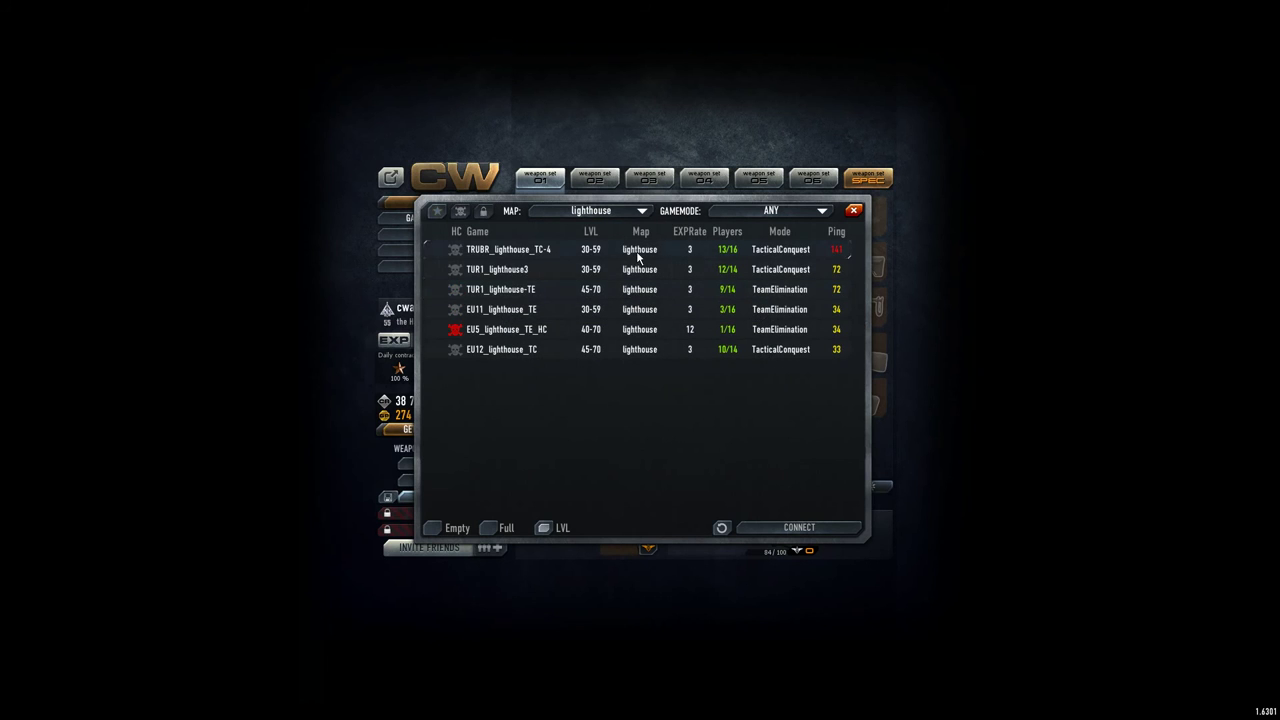
pyautogui.doubleClick(638, 250)
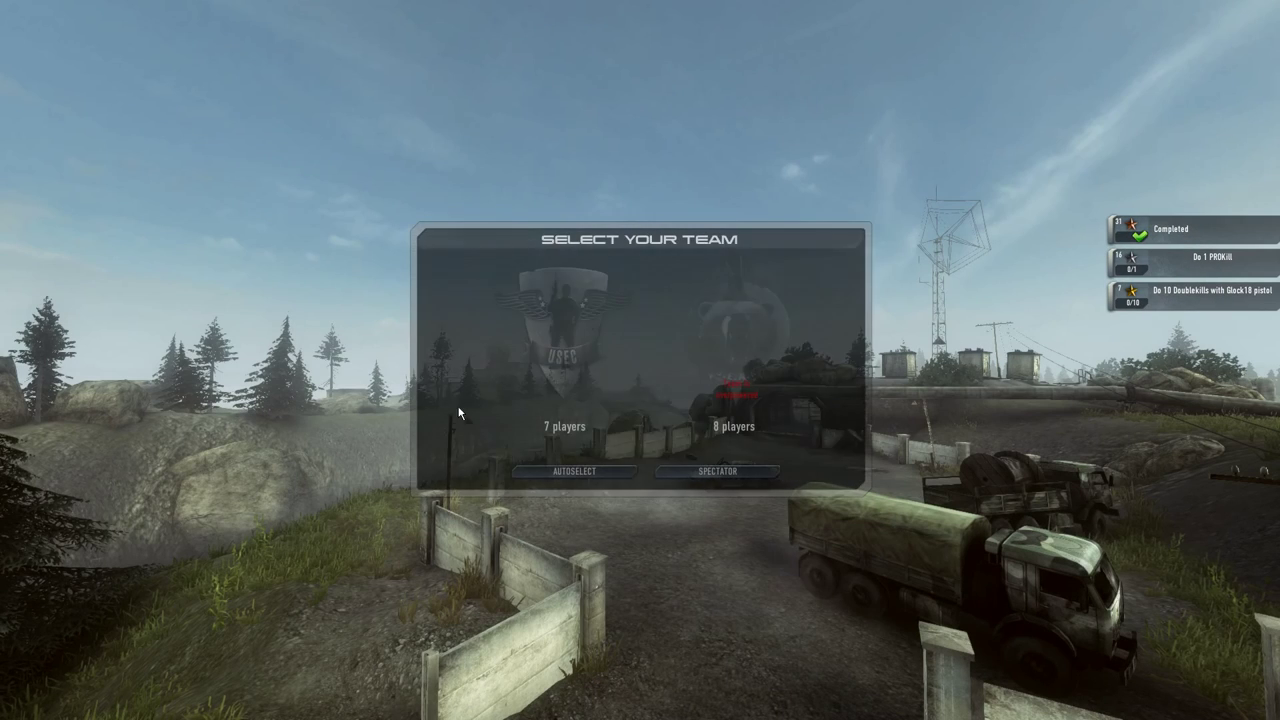
# Step: Confirm READY! on the Lighthouse loading screen to reach spawn point selection
pyautogui.click(500, 400)
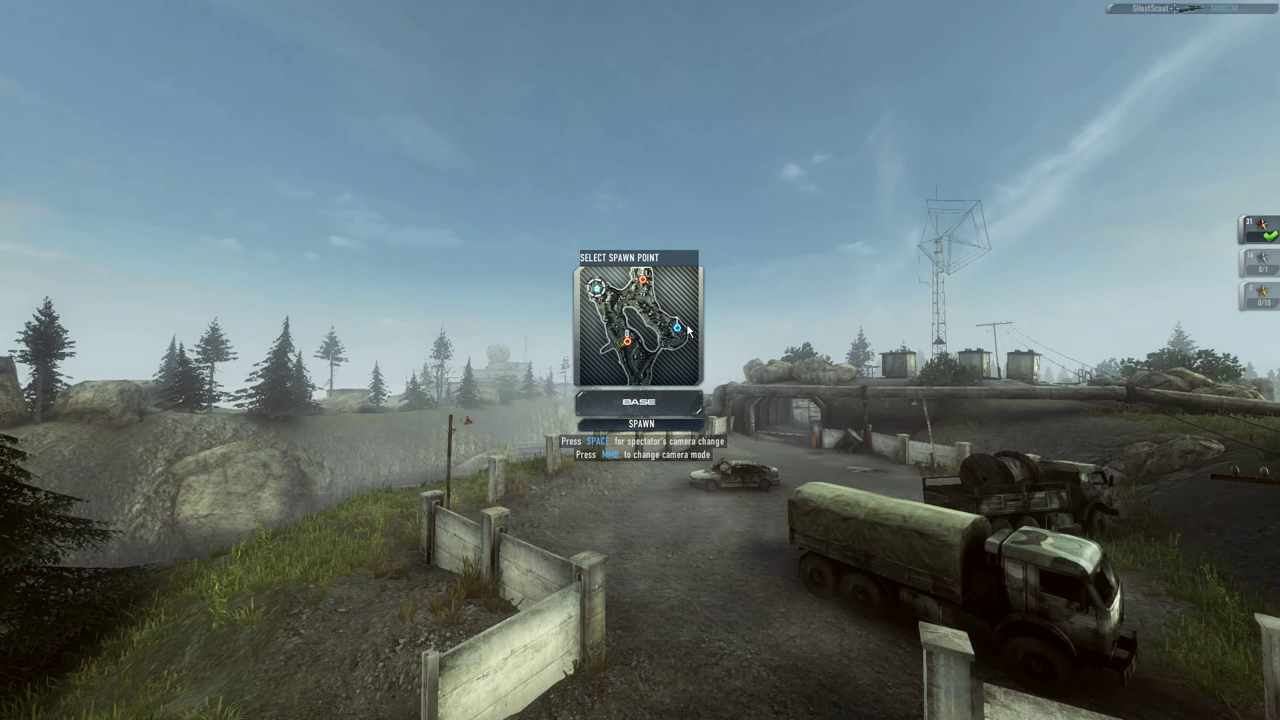
# Step: Spawn in, round the brick building corner, and scope toward the tower while strafing
pyautogui.click(672, 425)
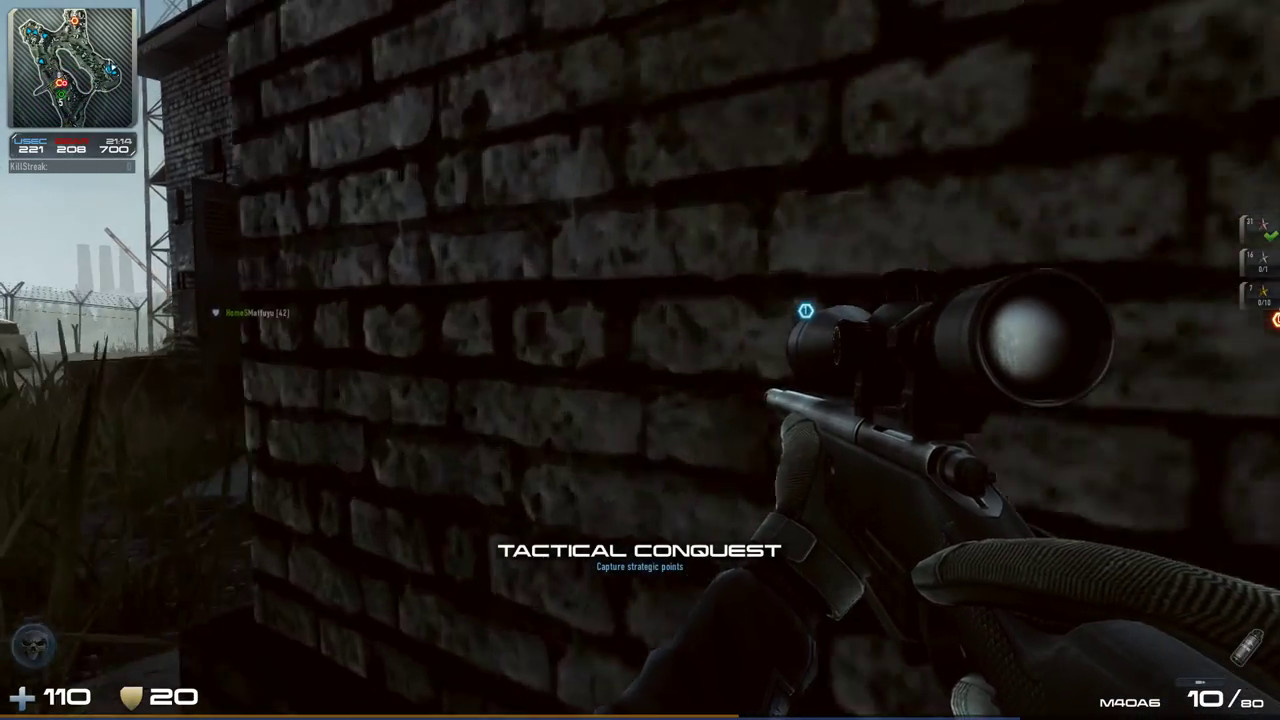
pyautogui.press('w')
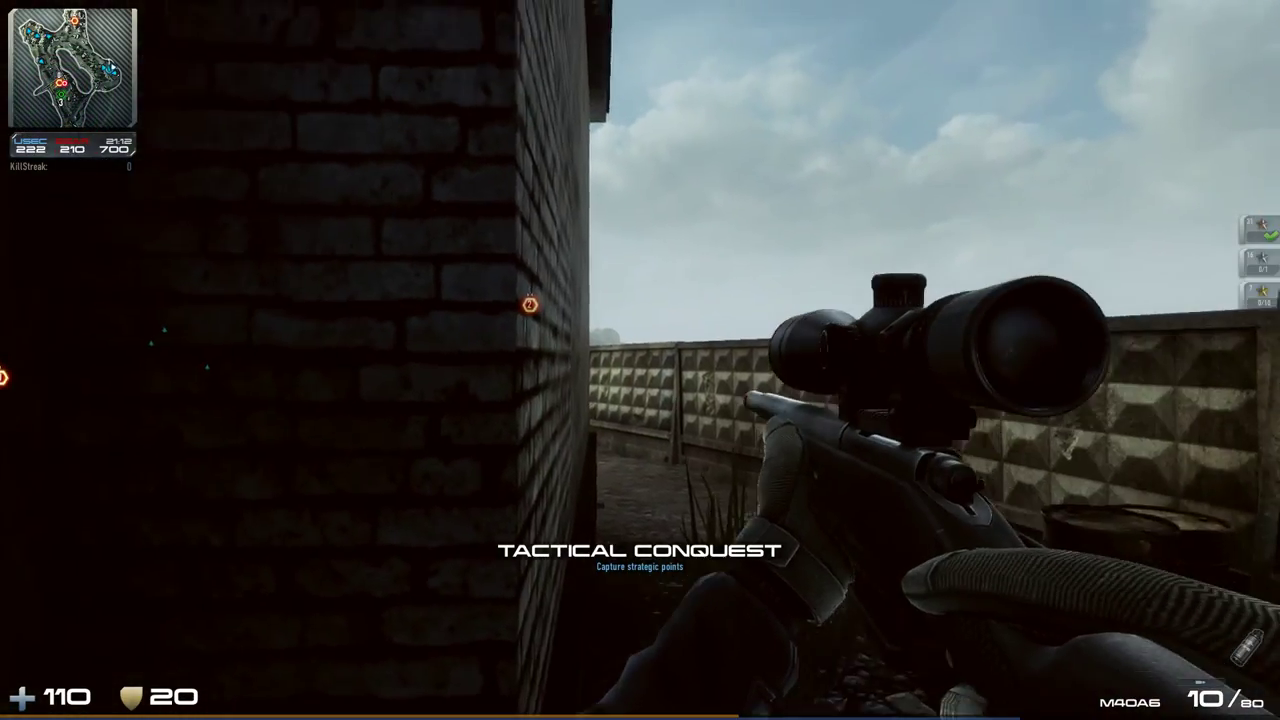
pyautogui.rightClick(640, 360)
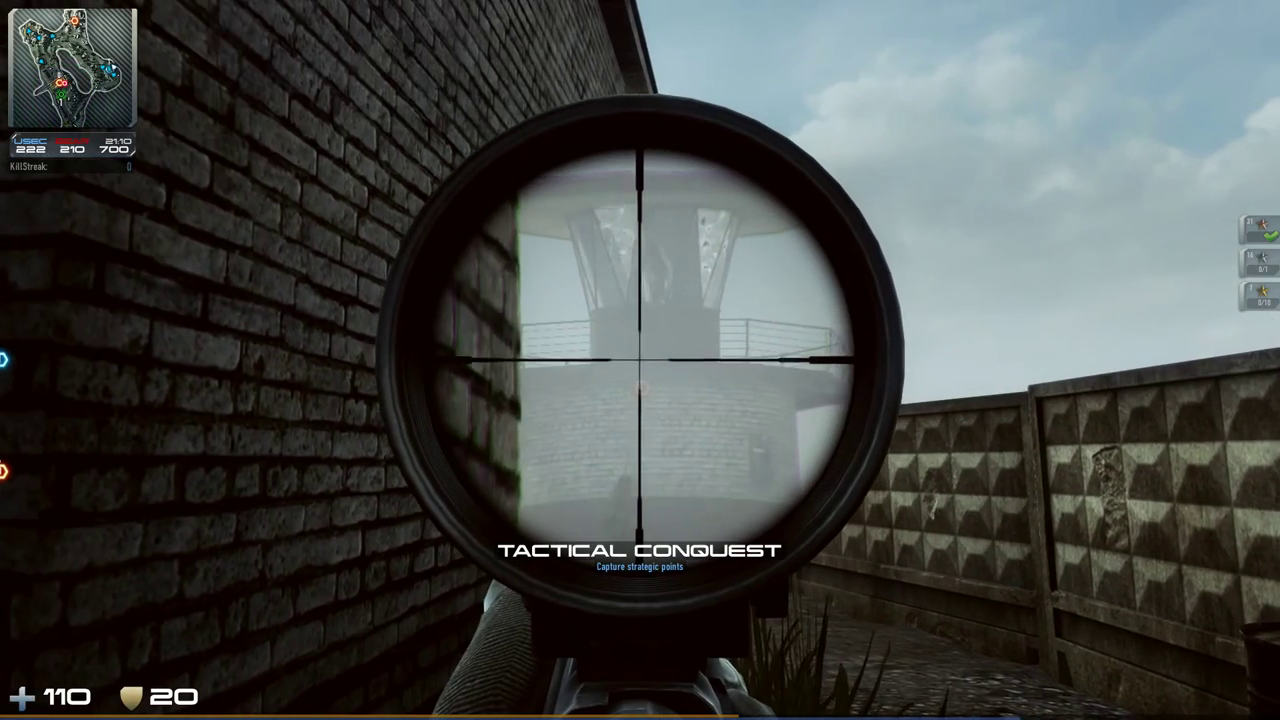
pyautogui.press('a')
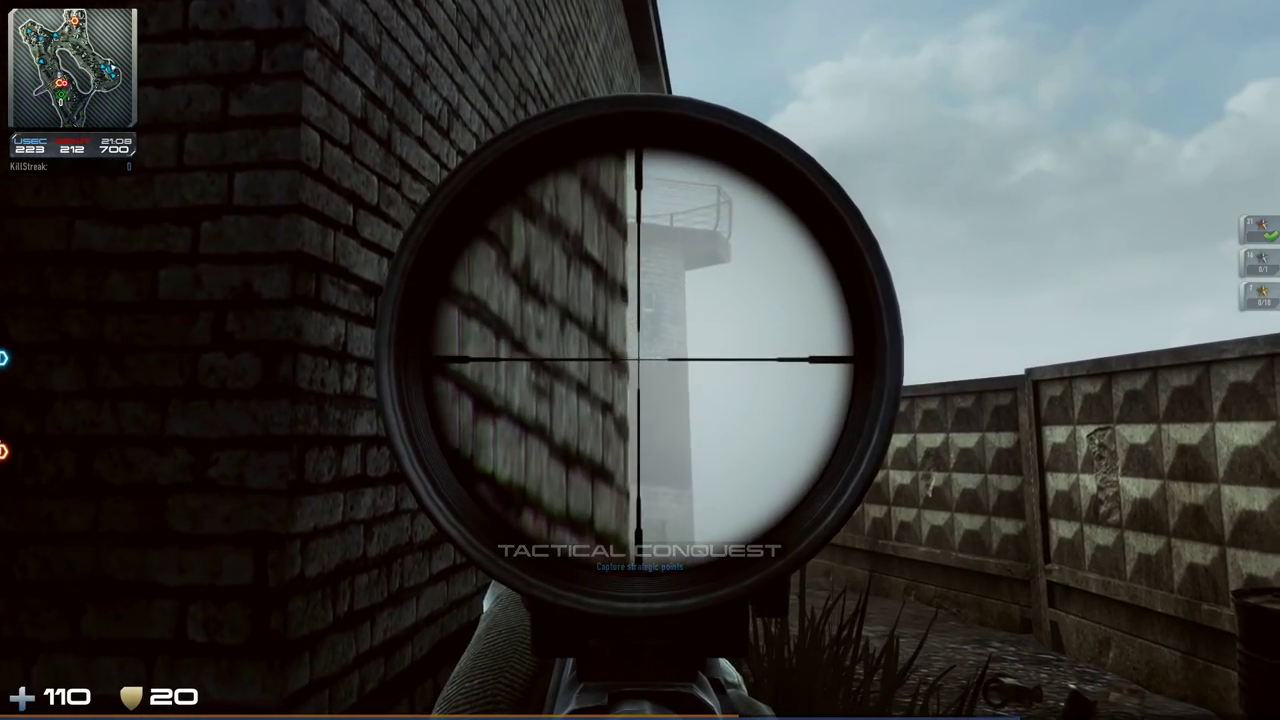
pyautogui.press('d')
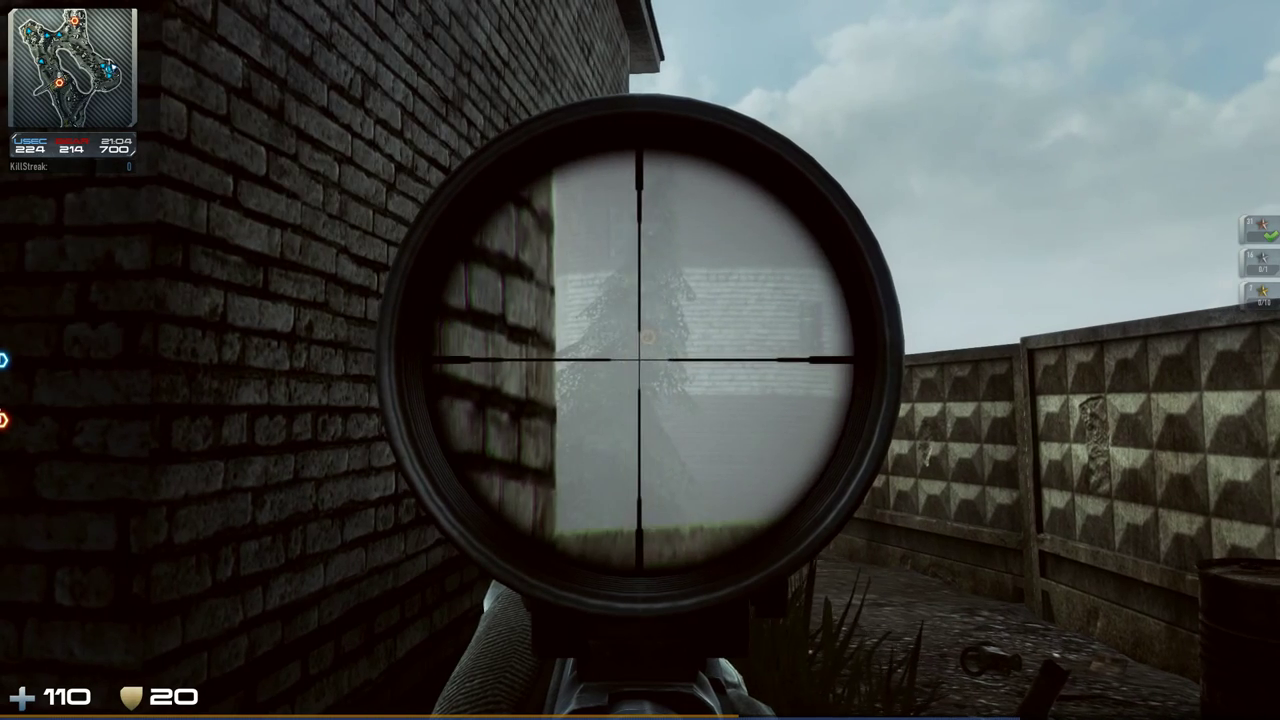
pyautogui.press('a')
pyautogui.rightClick(640, 360)
# Step: Cross the dark interior with the M40A6 and scope at the pipe structure from the window
pyautogui.hotkey('shift', 'w')
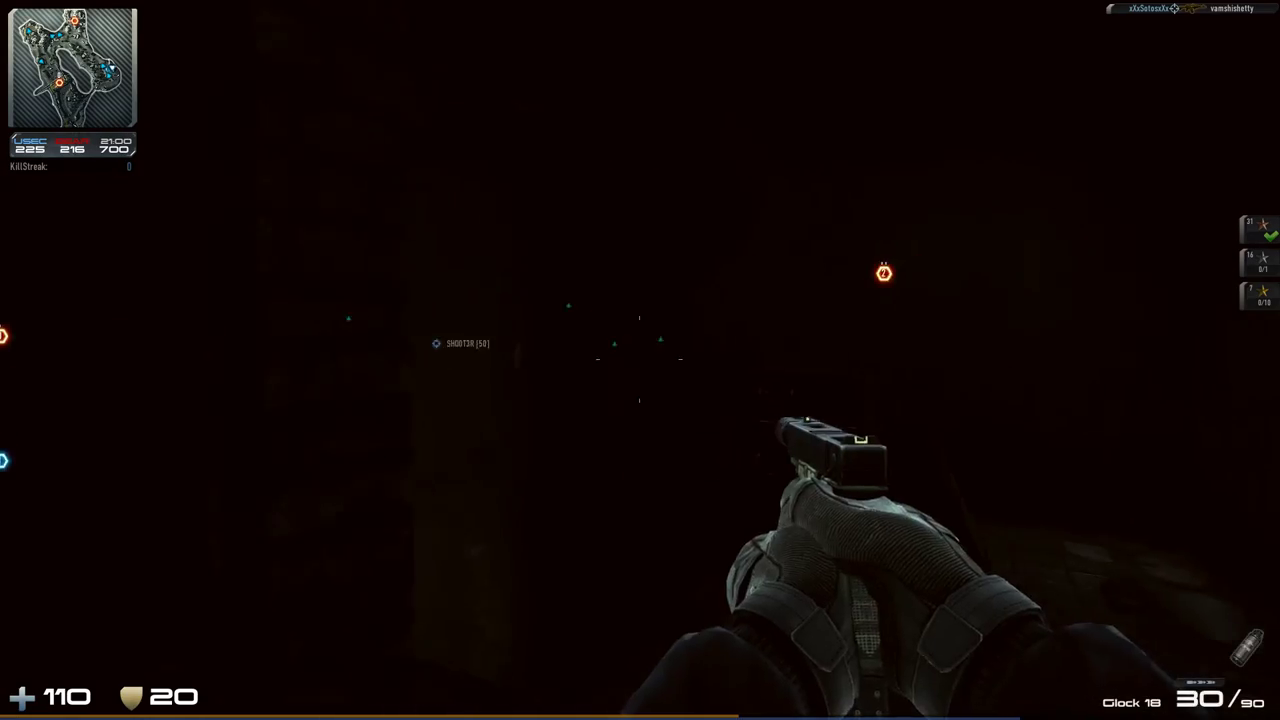
pyautogui.press('w')
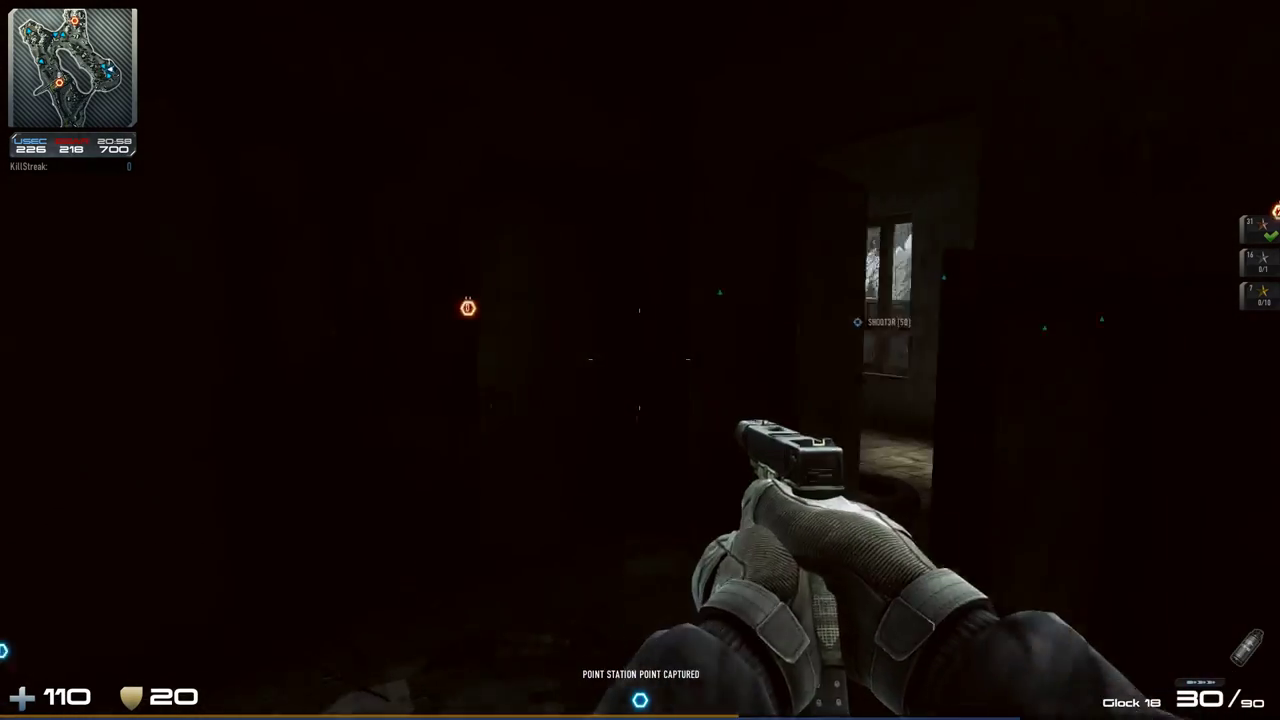
pyautogui.press('w')
pyautogui.press('1')
pyautogui.press('w')
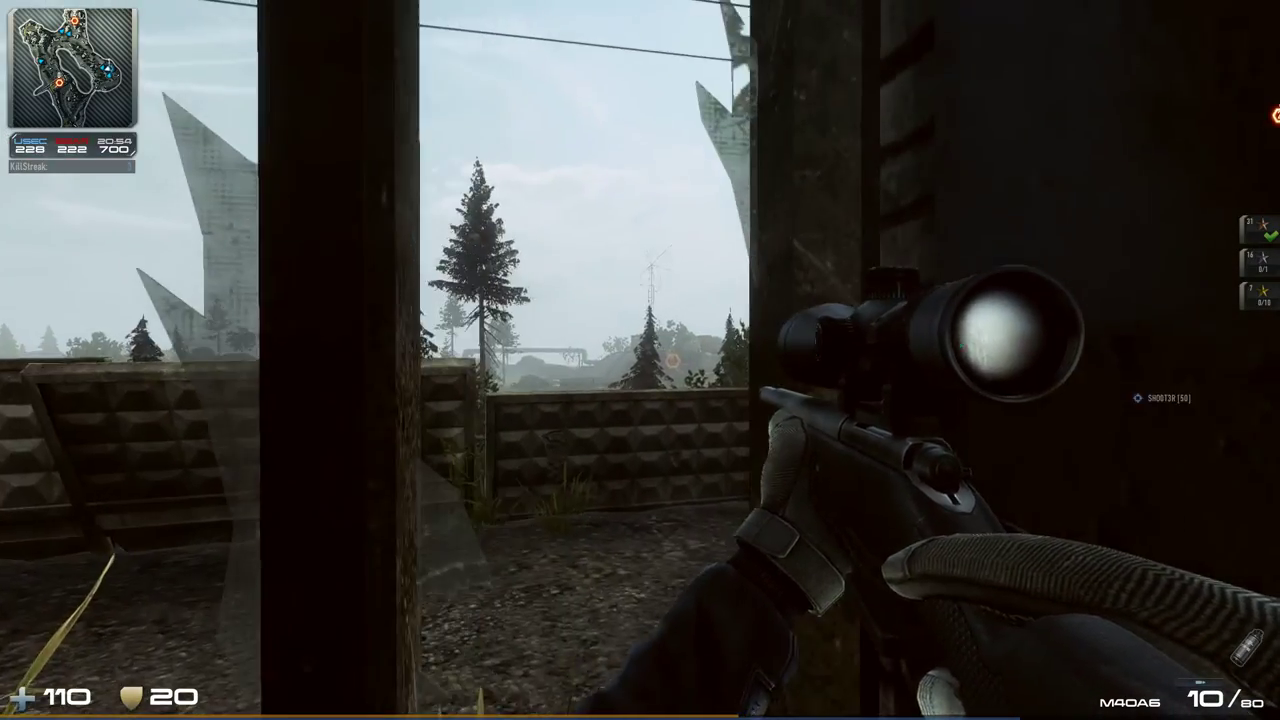
pyautogui.rightClick(640, 360)
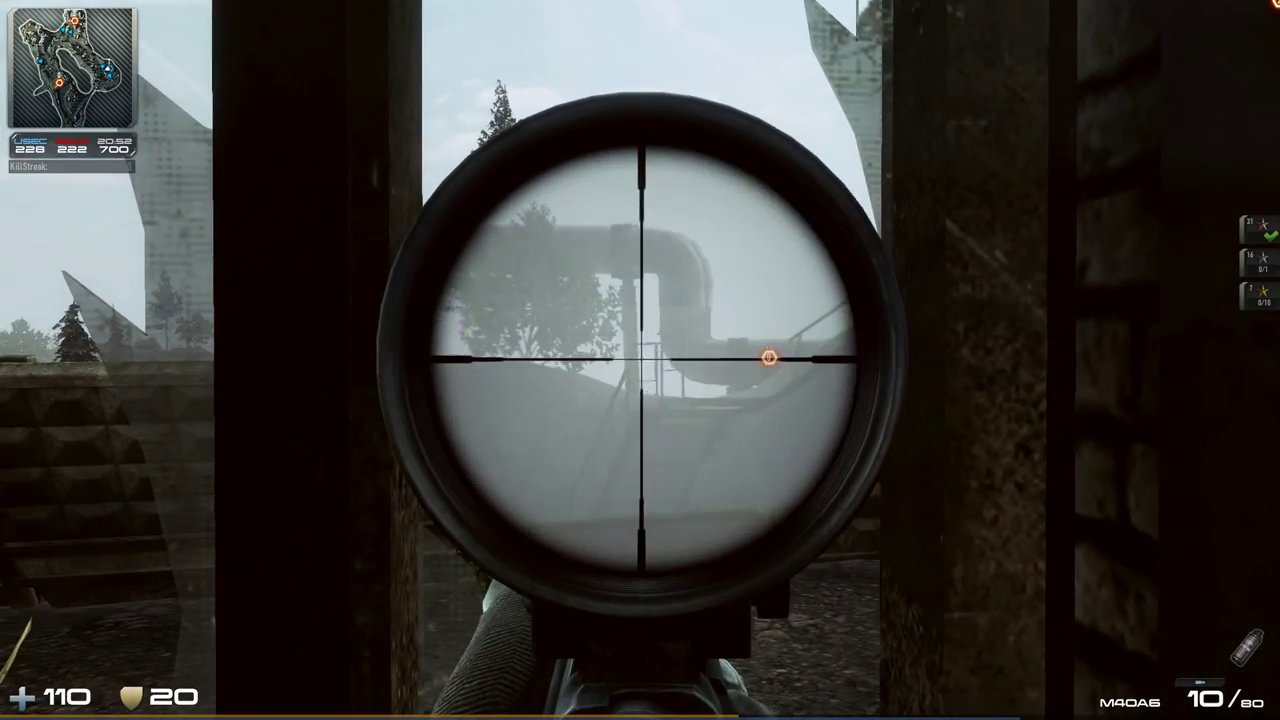
pyautogui.rightClick(640, 360)
# Step: Reposition around the pillar, scoping repeatedly at the trees and panning toward the building
pyautogui.press('a')
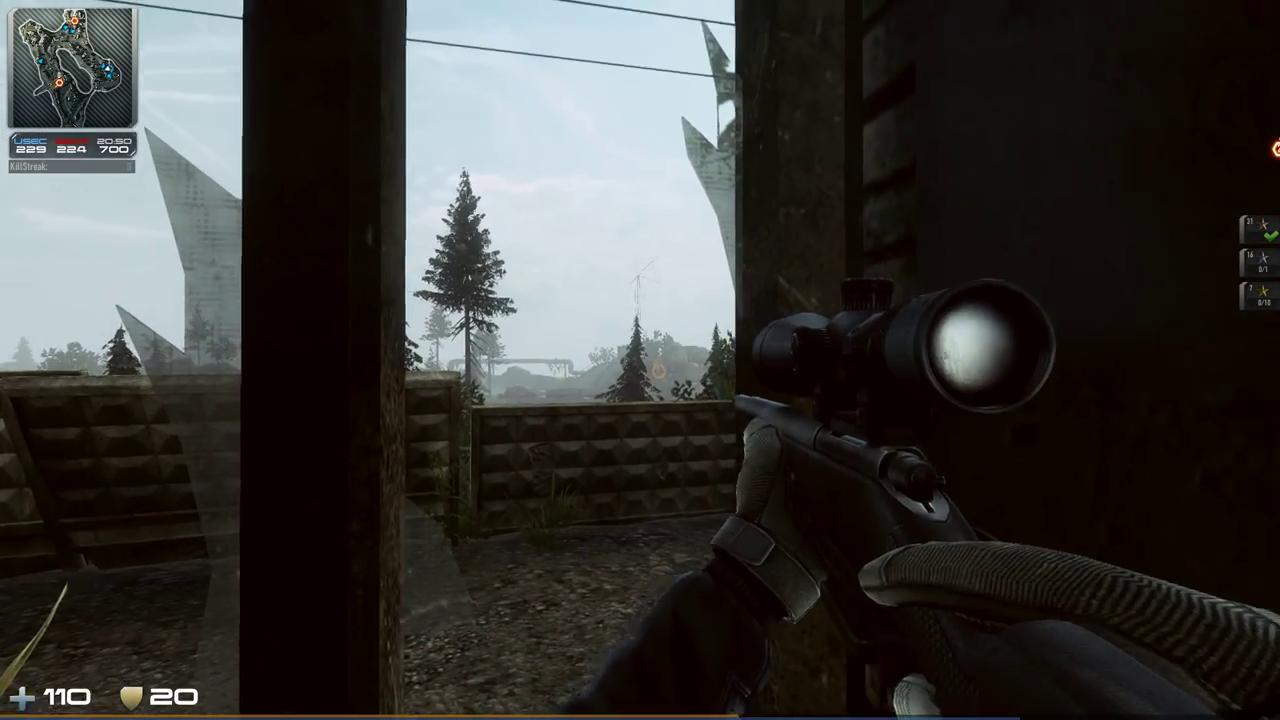
pyautogui.rightClick(640, 360)
pyautogui.press('a')
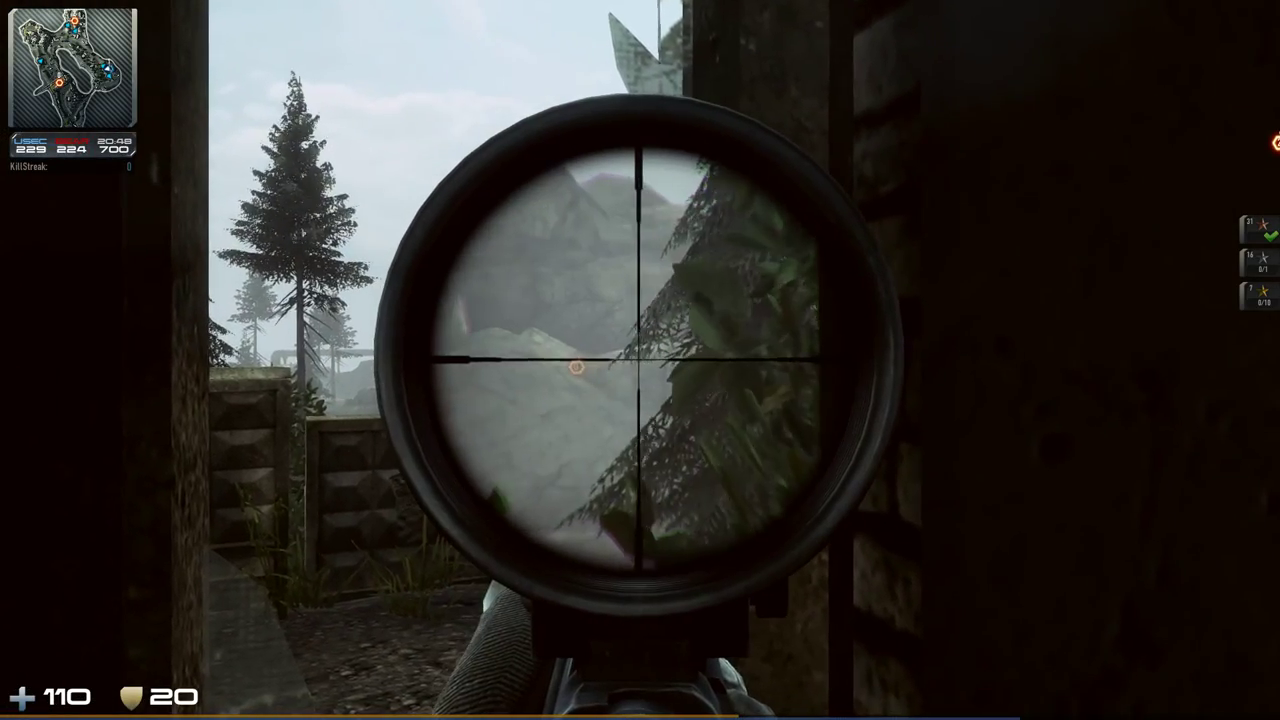
pyautogui.rightClick(640, 360)
pyautogui.press('w')
pyautogui.press('a')
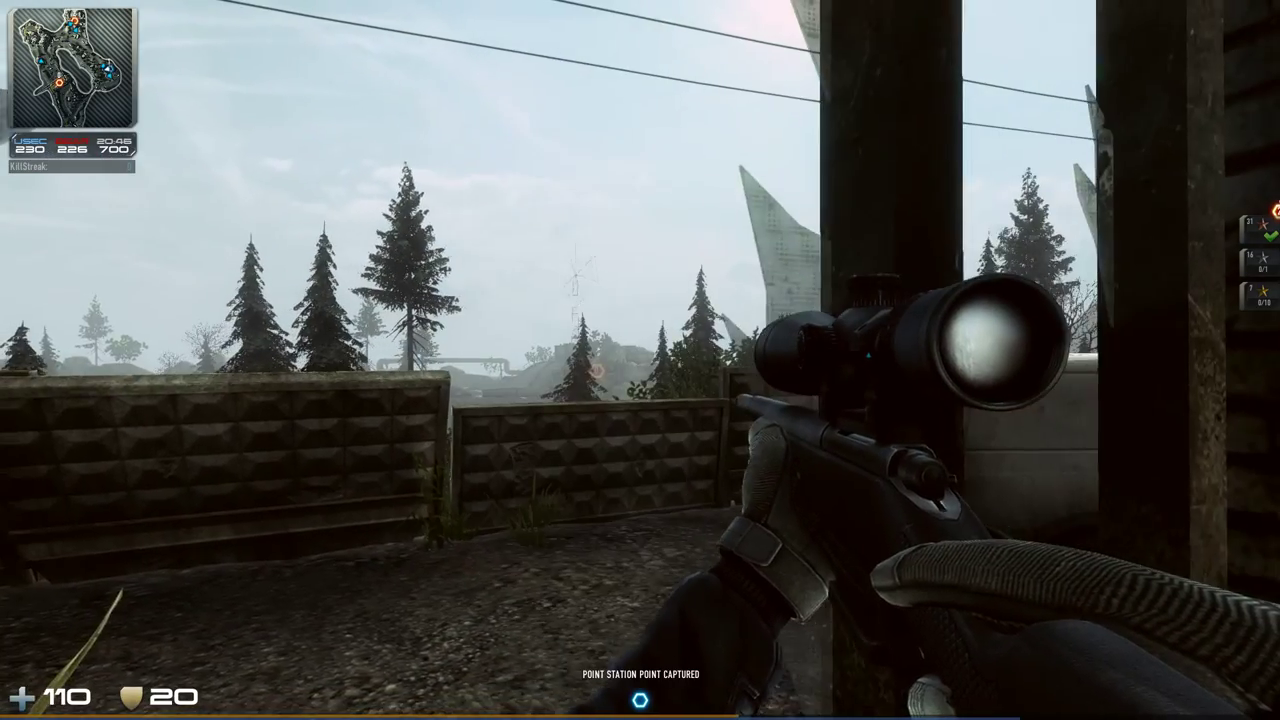
pyautogui.rightClick(640, 360)
pyautogui.rightClick(640, 360)
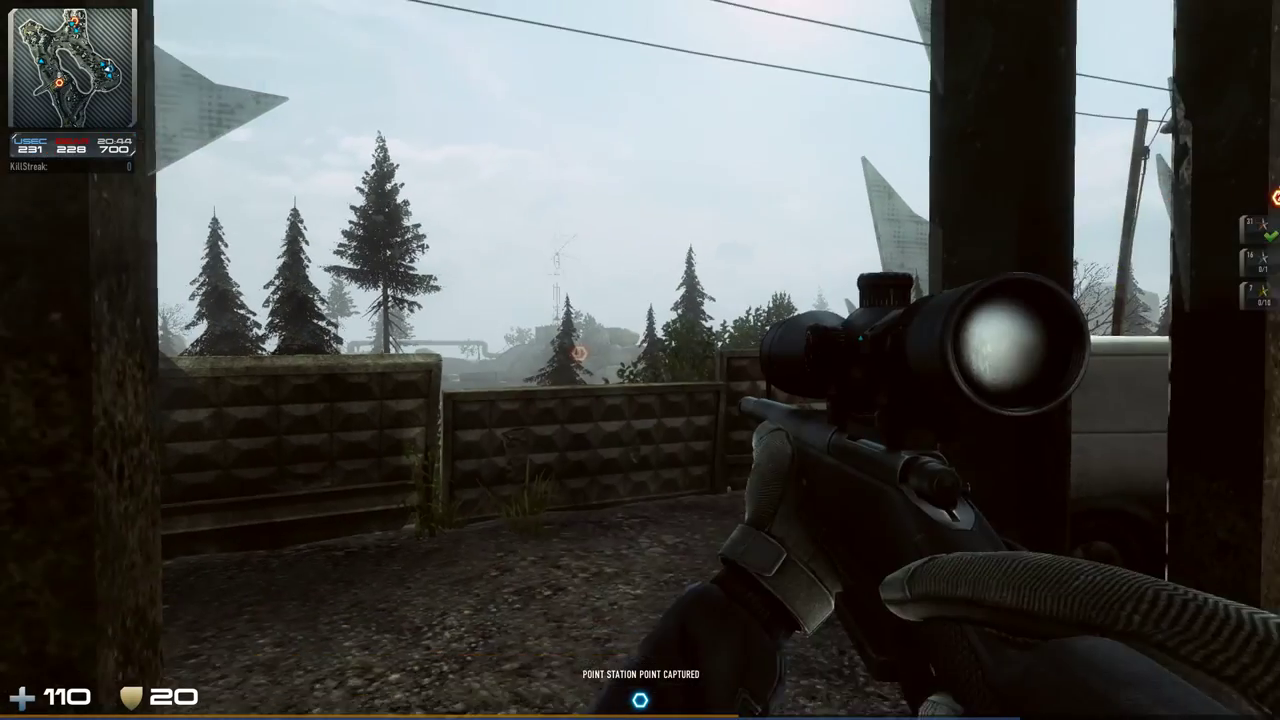
pyautogui.press('d')
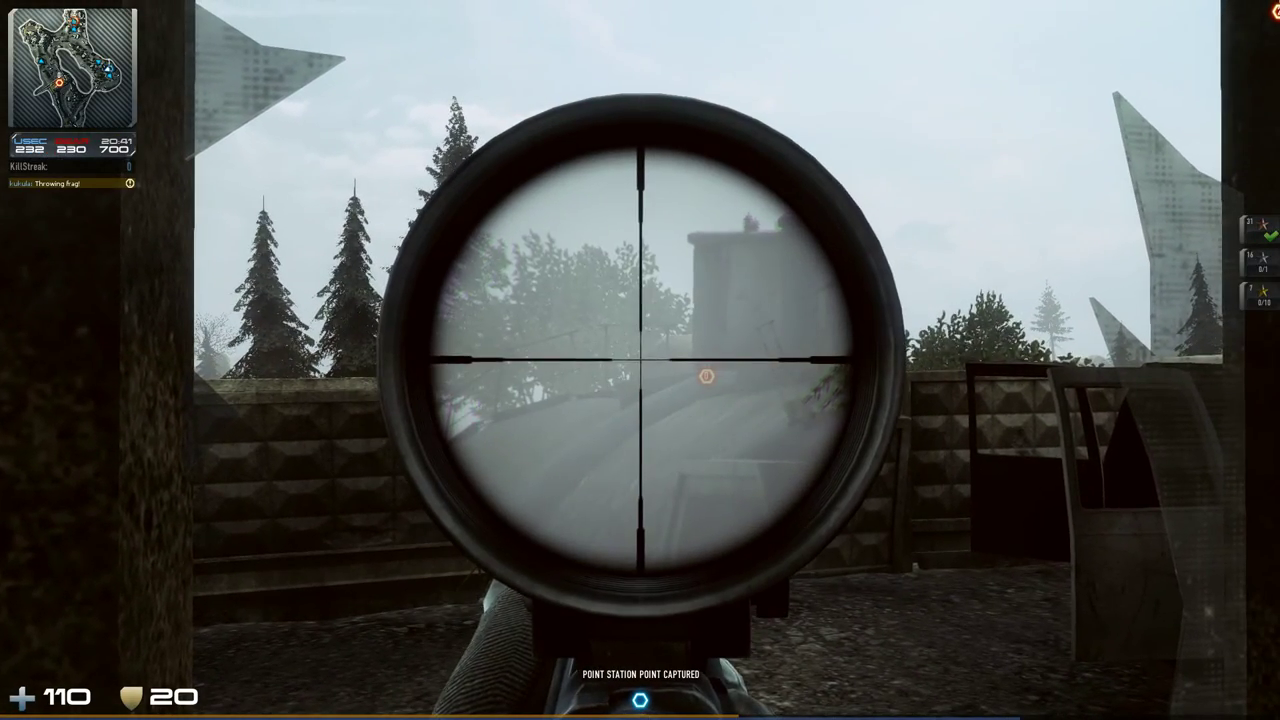
pyautogui.rightClick(640, 360)
# Step: From the doorway, scope the treeline and fire a sniper shot at the distant target
pyautogui.press('w')
pyautogui.press('w')
pyautogui.rightClick(640, 360)
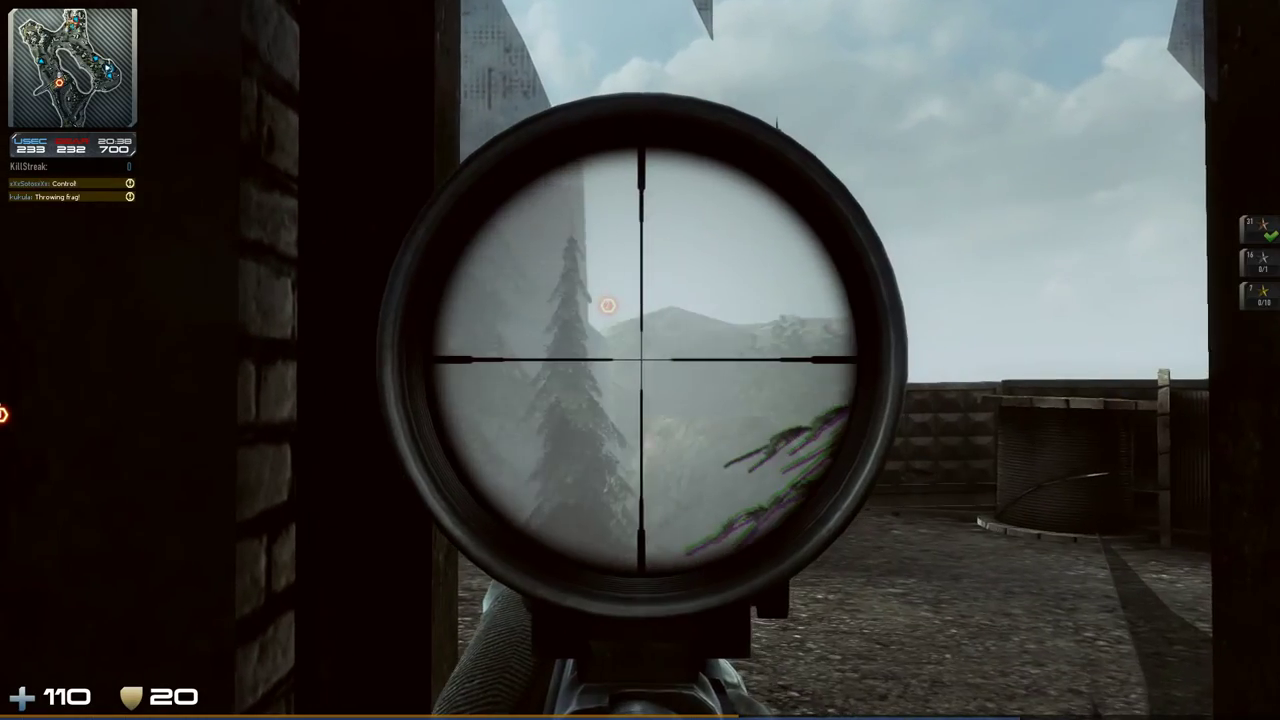
pyautogui.rightClick(640, 360)
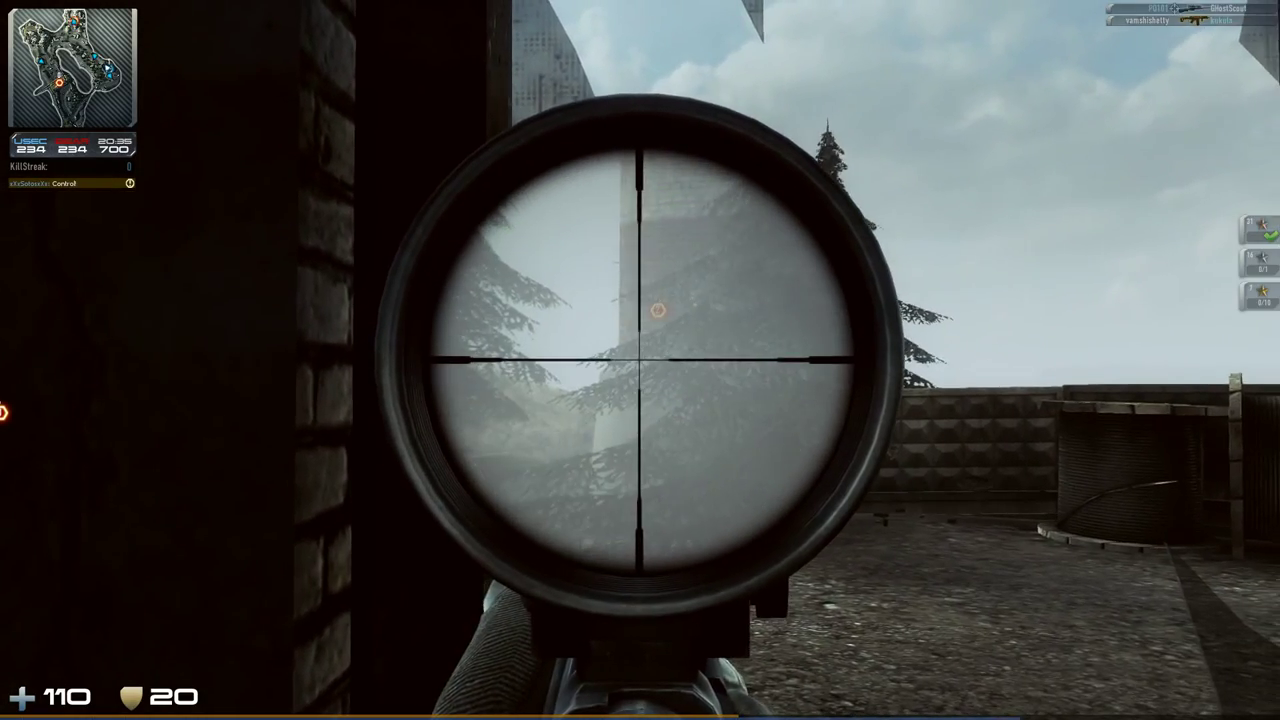
pyautogui.rightClick(640, 360)
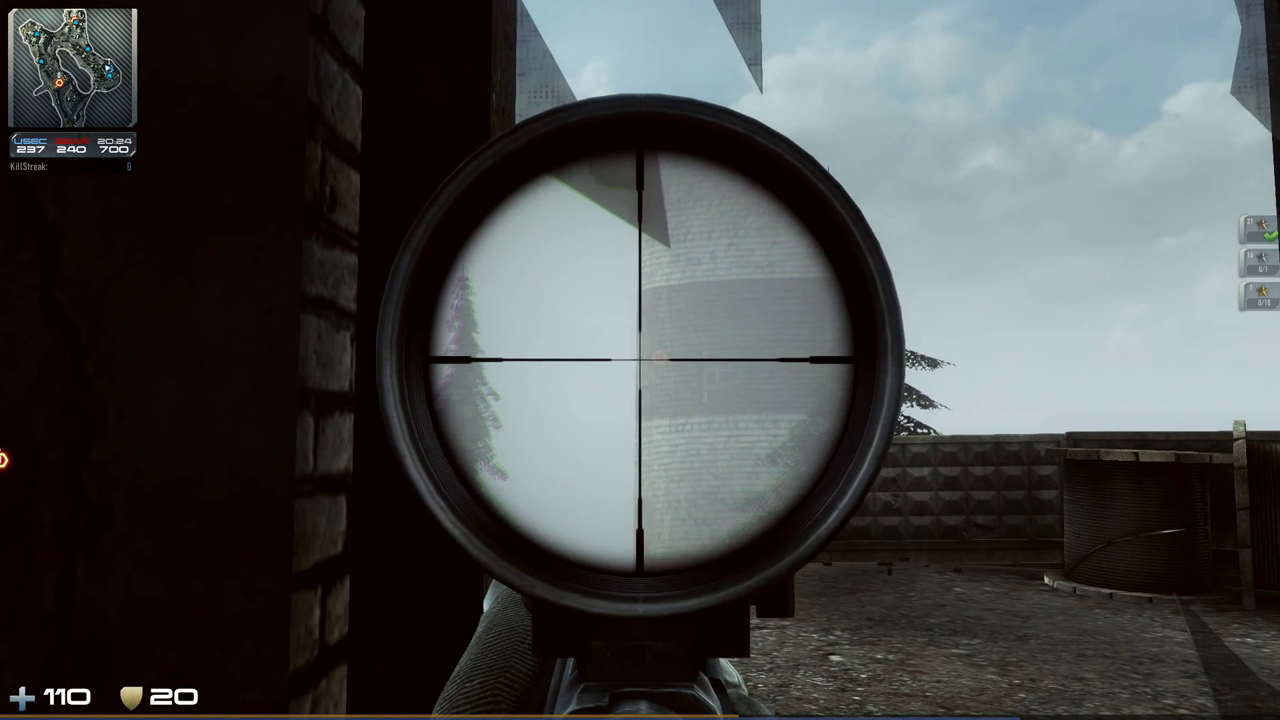
pyautogui.click(640, 360)
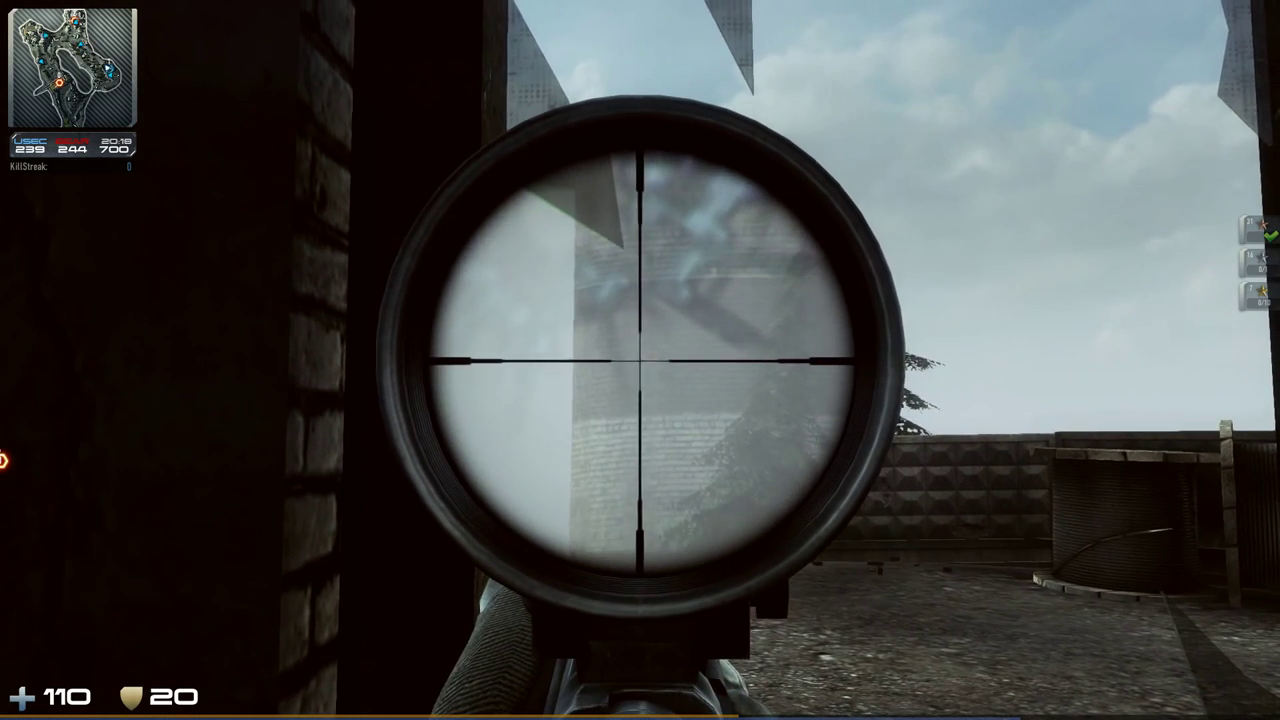
pyautogui.rightClick(640, 360)
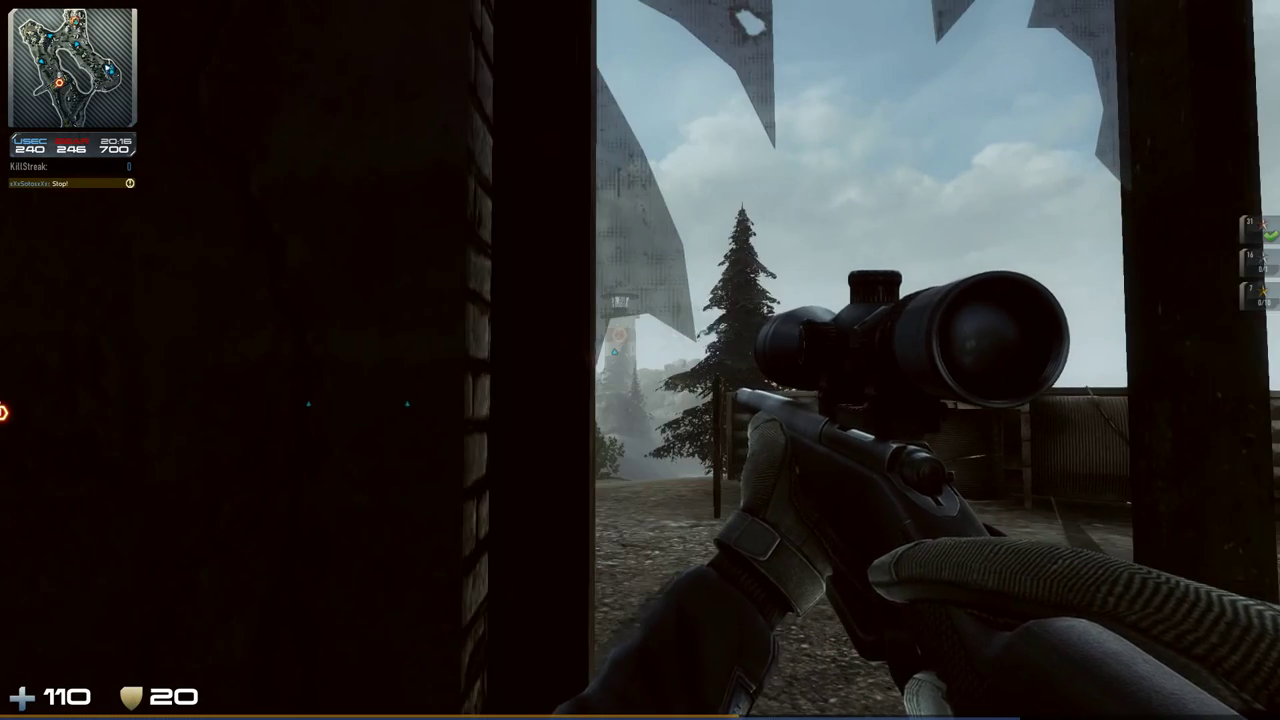
# Step: Scope the courtyard and distant tower, then switch to the Glock 18 pistol
pyautogui.rightClick(640, 360)
pyautogui.rightClick(640, 360)
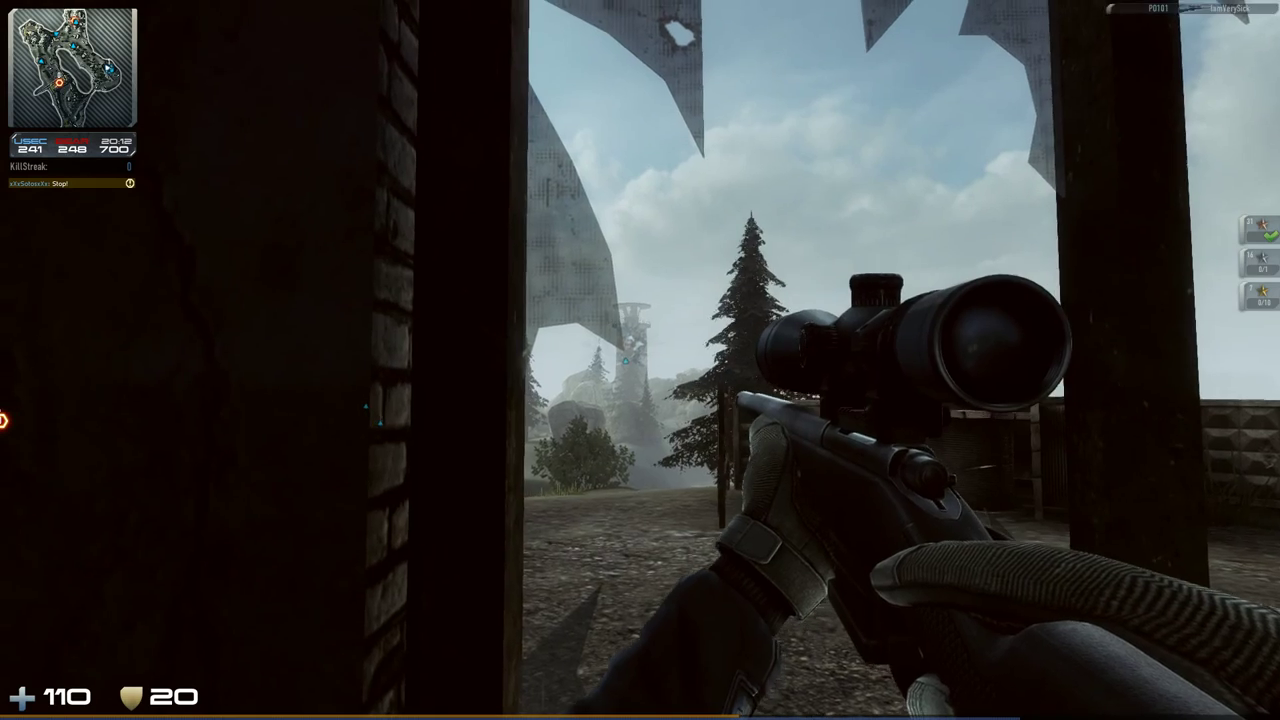
pyautogui.rightClick(640, 360)
pyautogui.rightClick(640, 360)
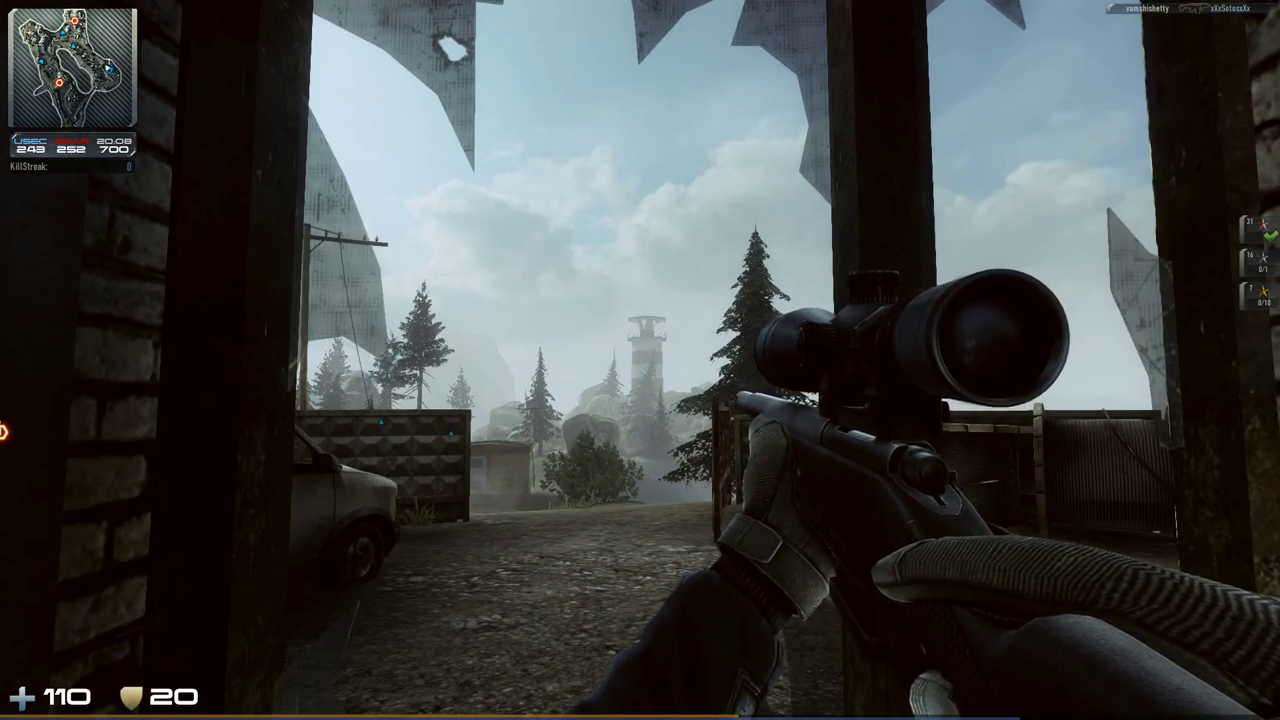
pyautogui.rightClick(640, 360)
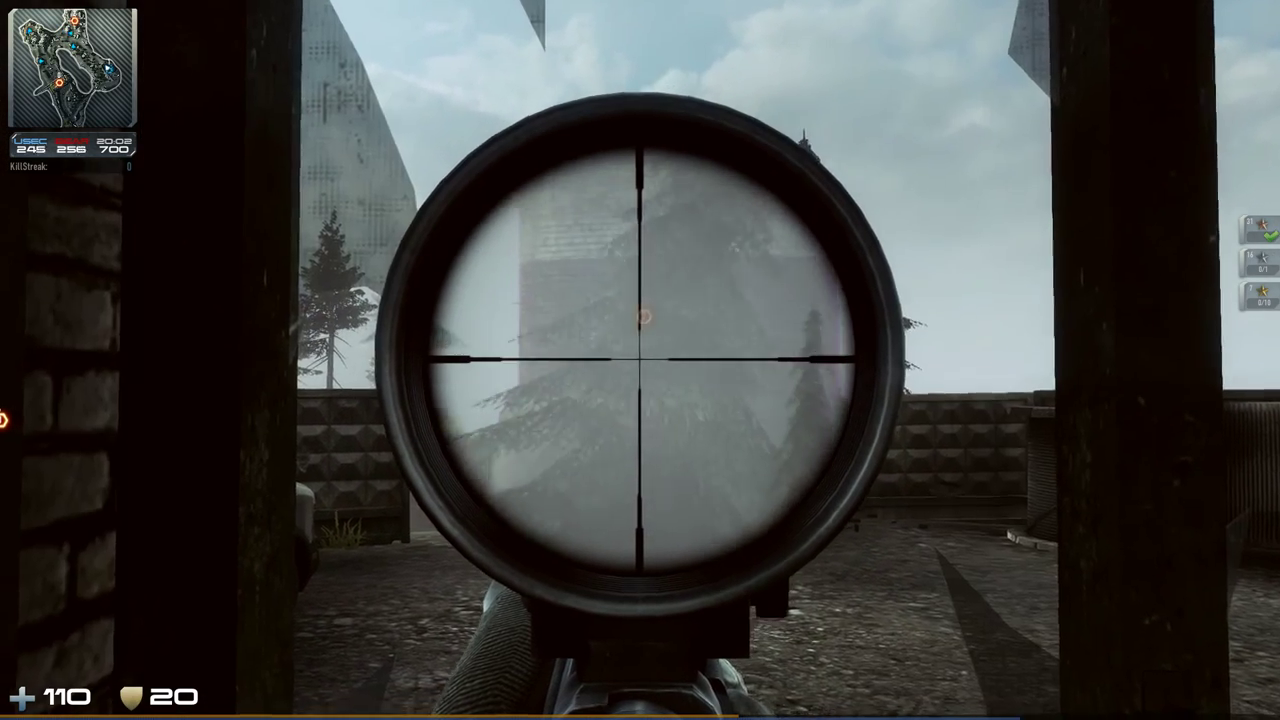
pyautogui.rightClick(640, 360)
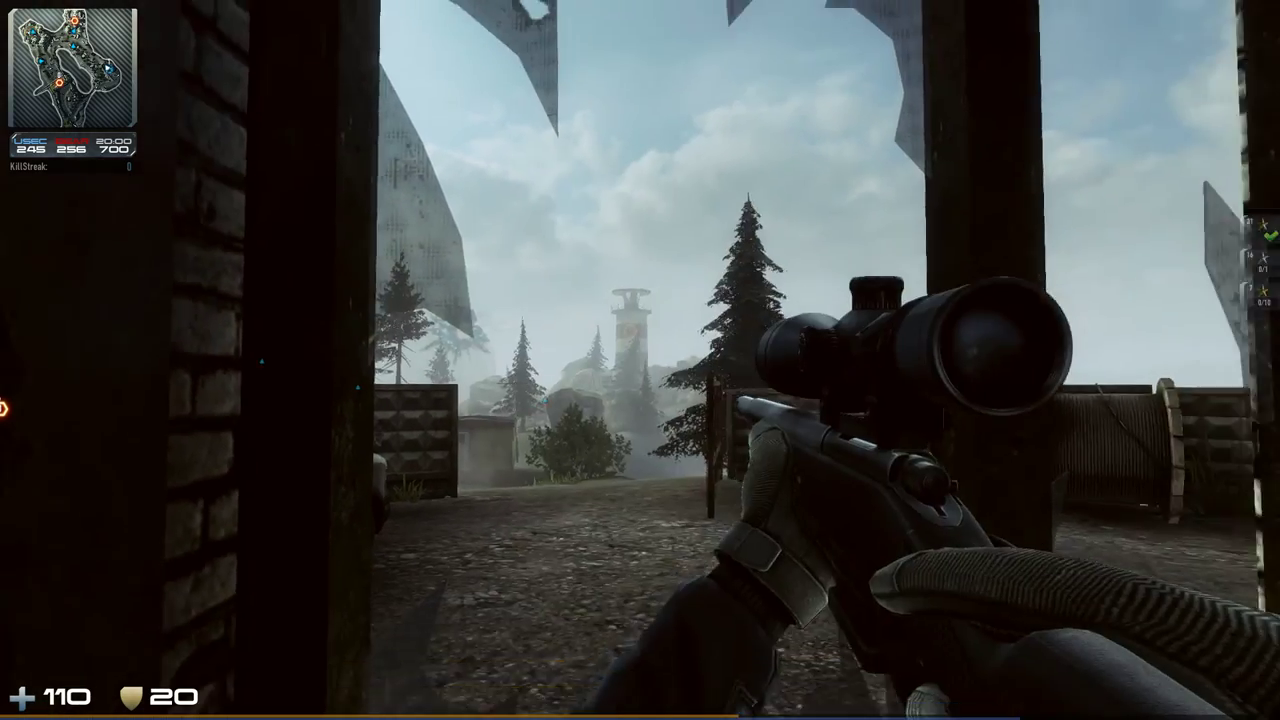
pyautogui.press('2')
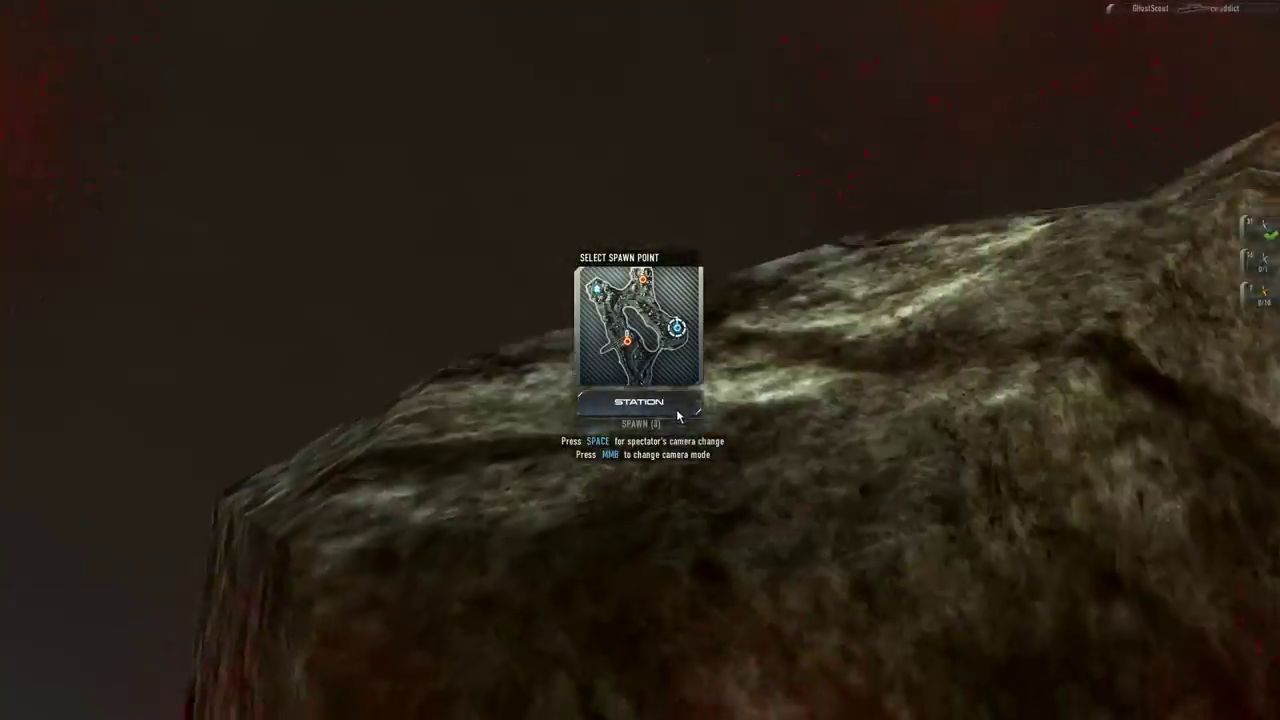
# Step: View the team scoreboard while dead, then pick Station and spawn back in
pyautogui.press('Tab')
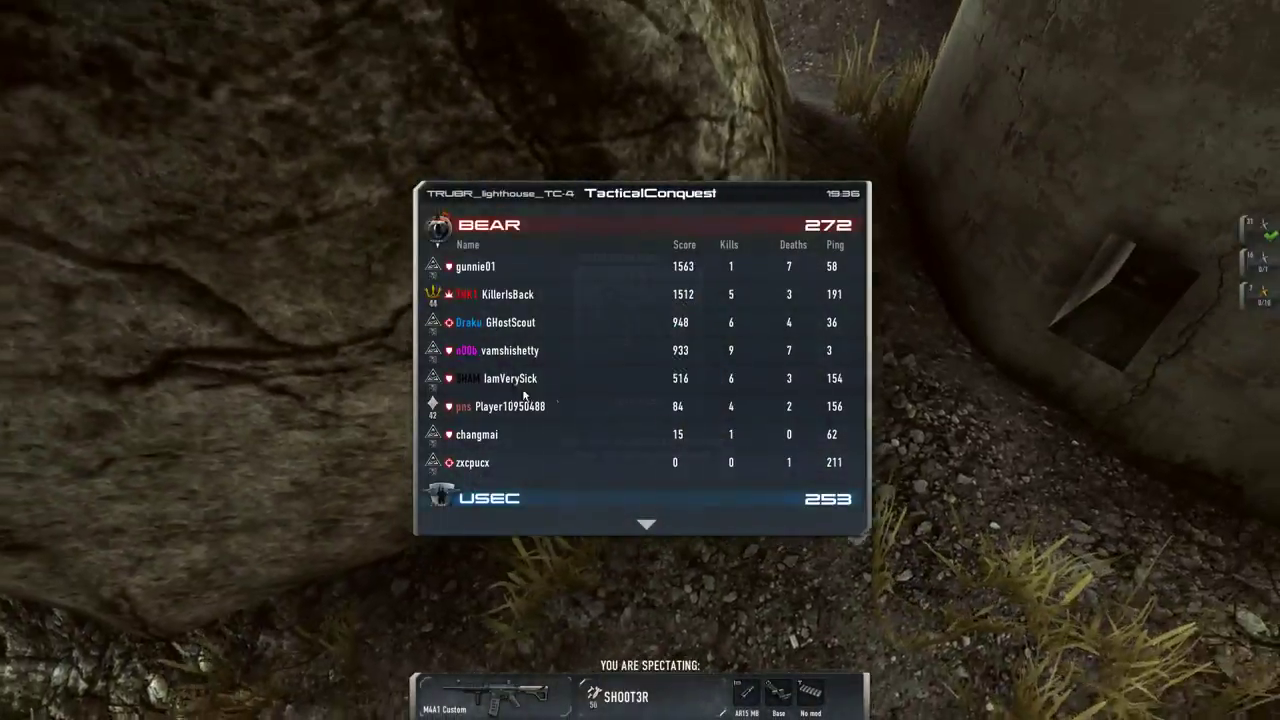
pyautogui.press('Tab')
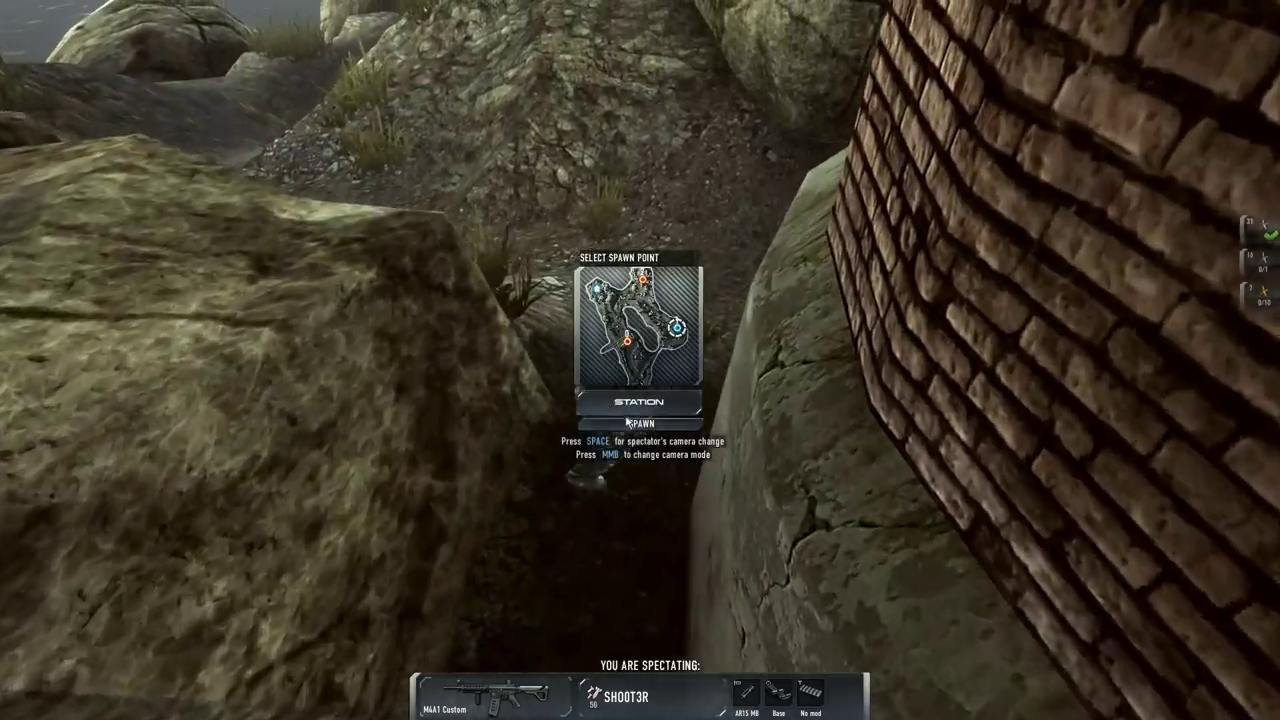
pyautogui.click(603, 400)
pyautogui.press('2')
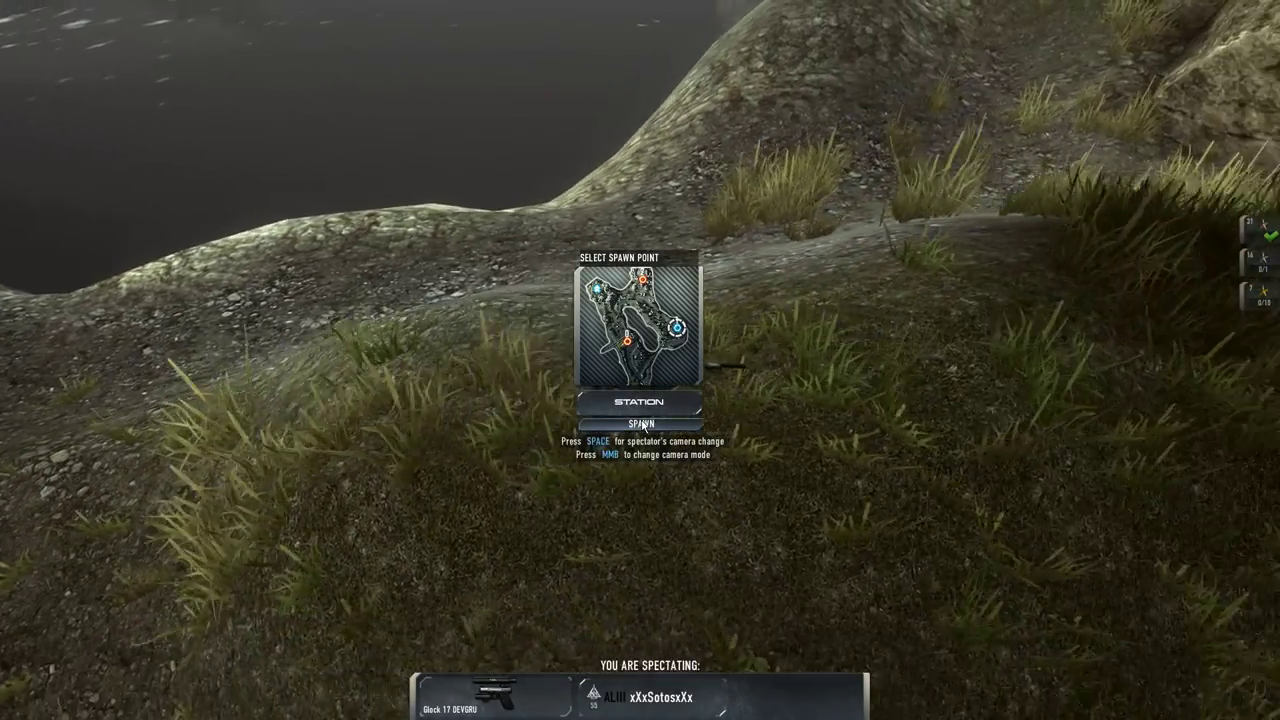
pyautogui.click(644, 425)
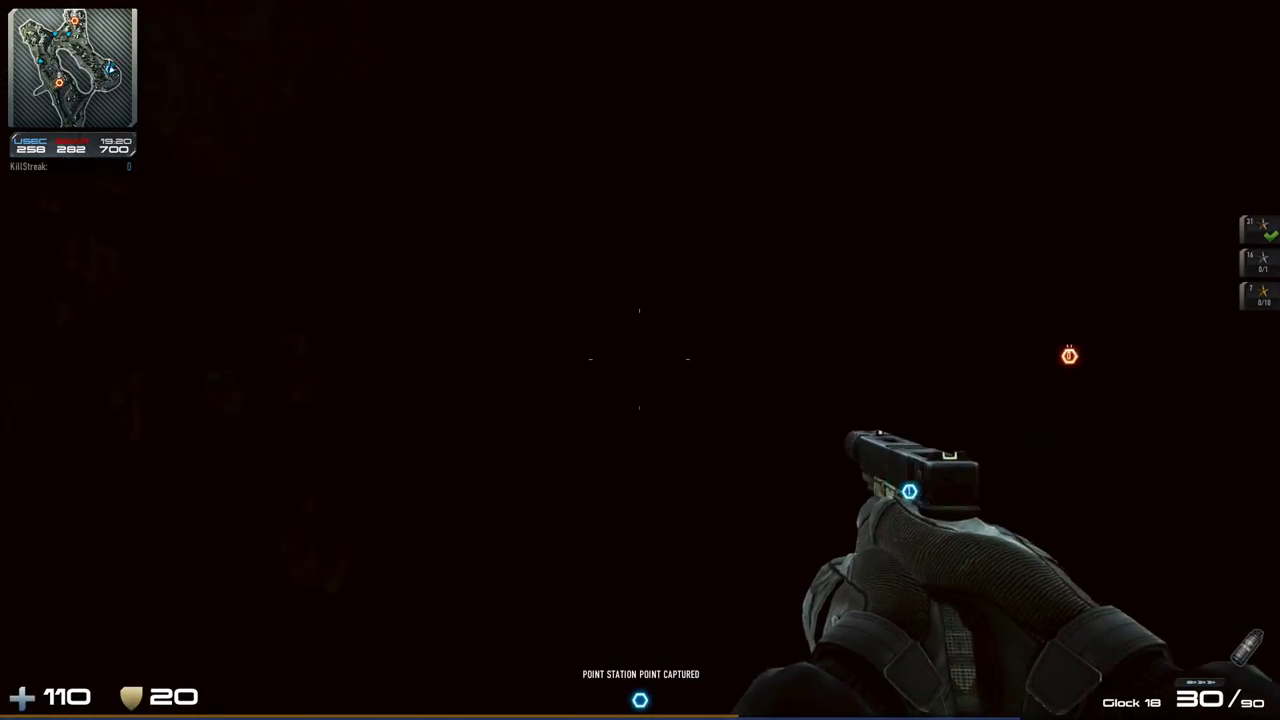
# Step: Take the Glock 18 through the doorway, peek around the metal cabinet, and cross the yard
pyautogui.press('w')
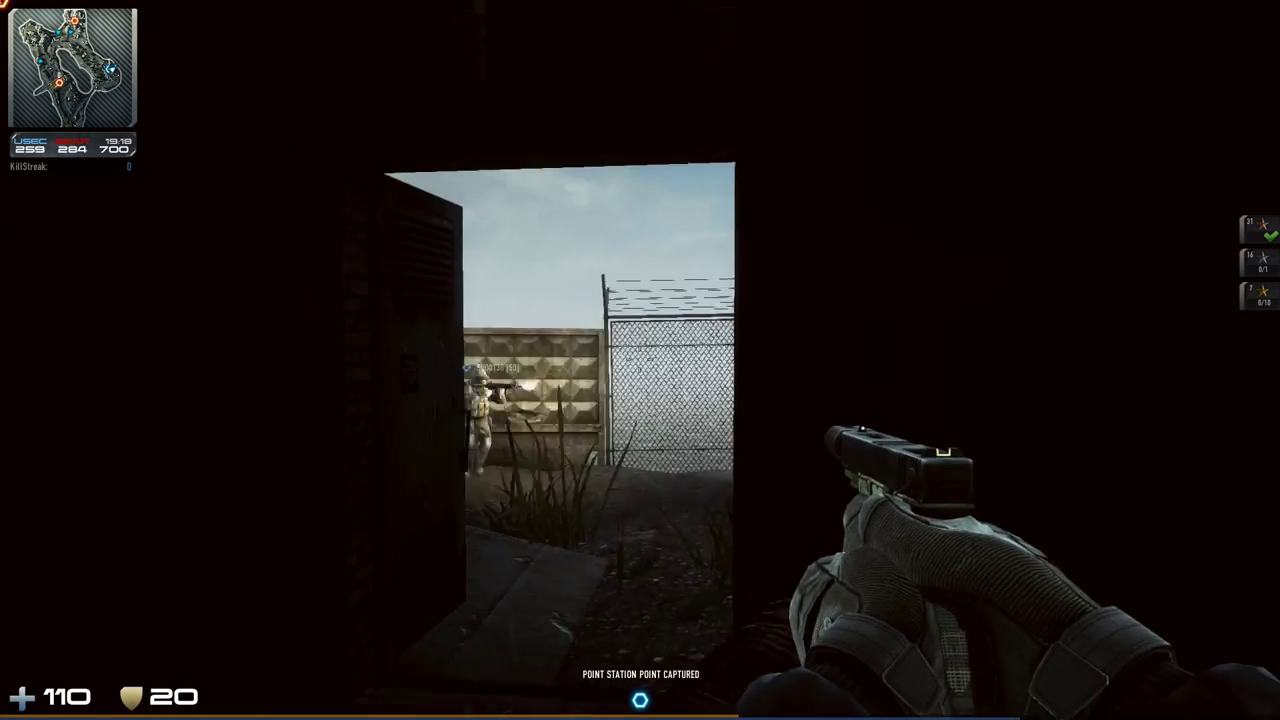
pyautogui.press('w')
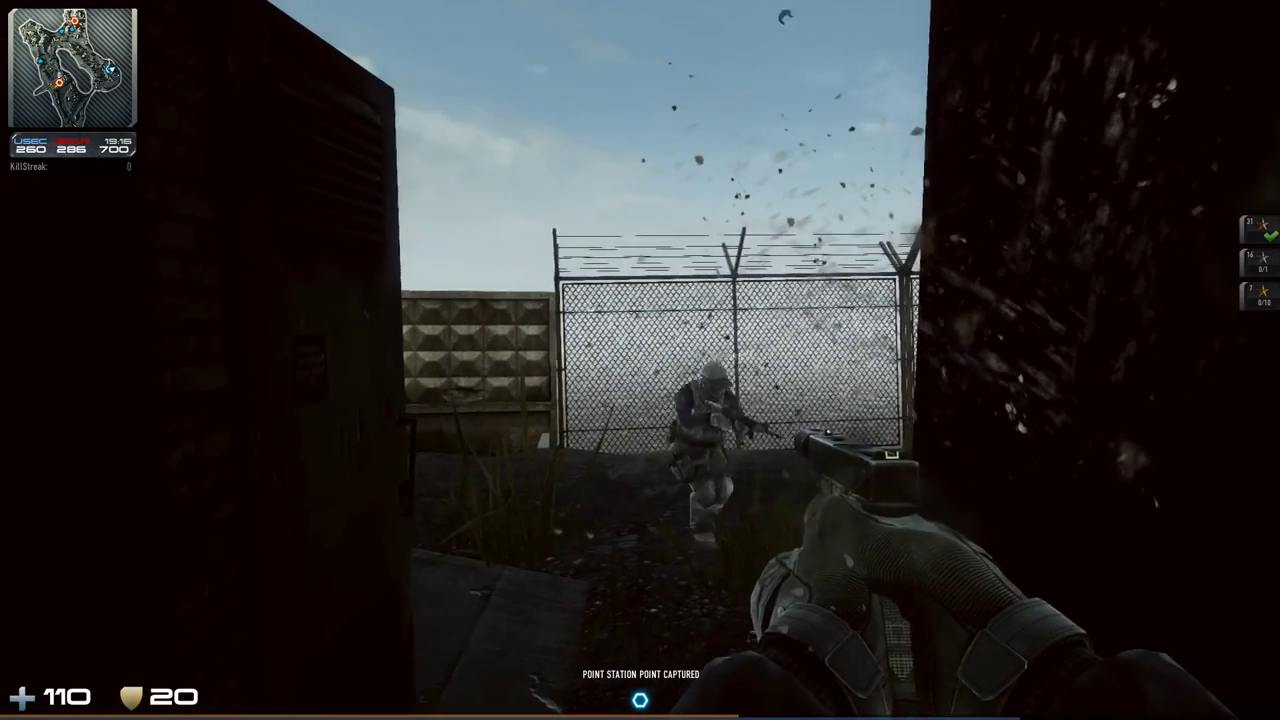
pyautogui.press('a')
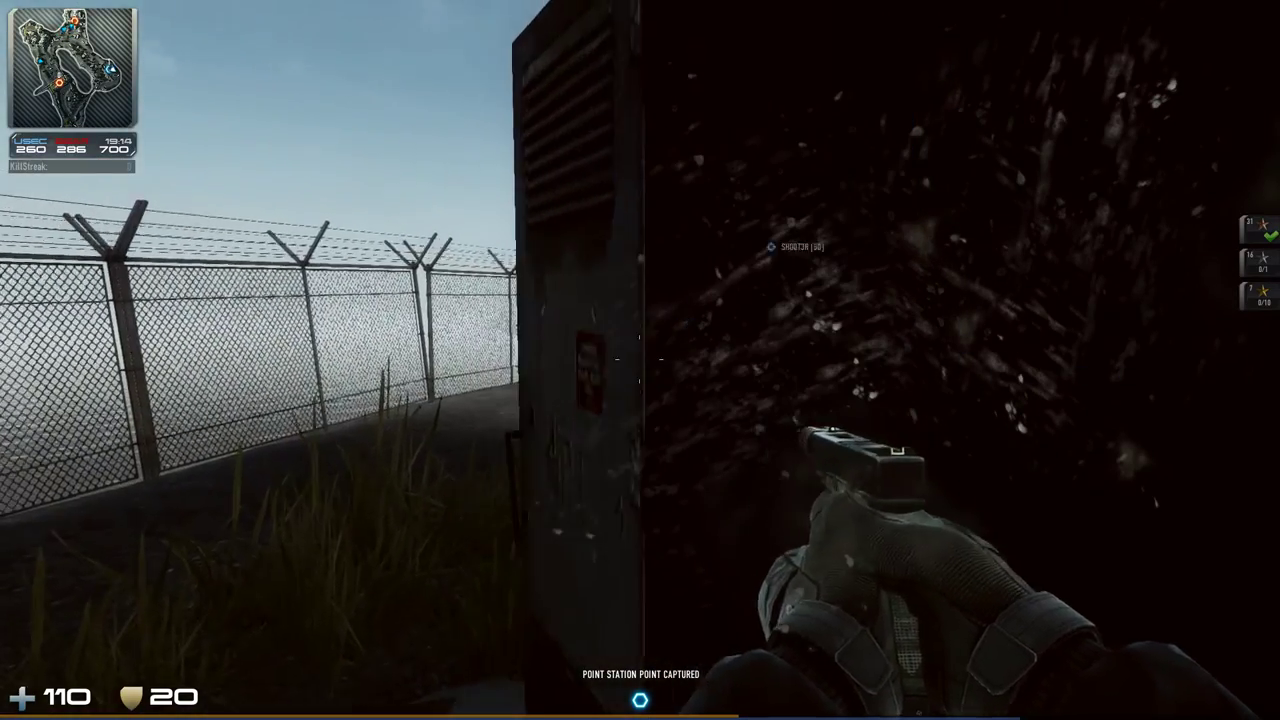
pyautogui.press('d')
pyautogui.press('a')
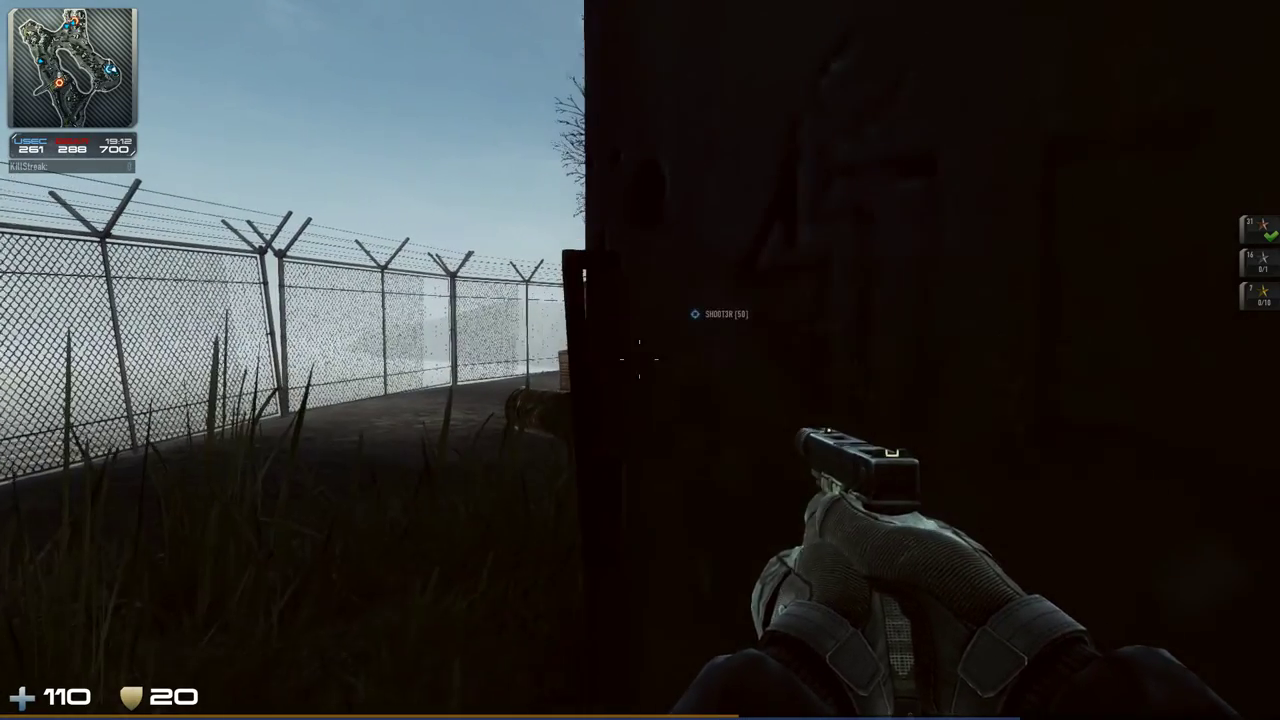
pyautogui.press('d')
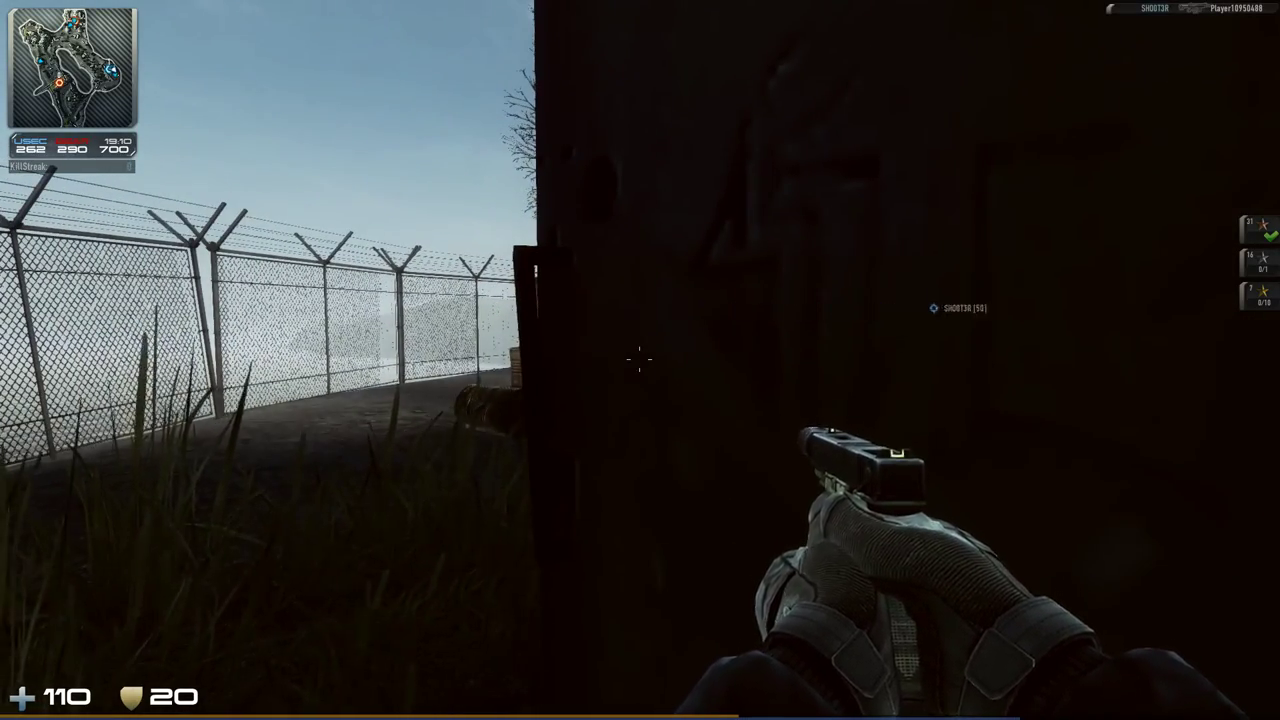
pyautogui.press('w')
pyautogui.press('d')
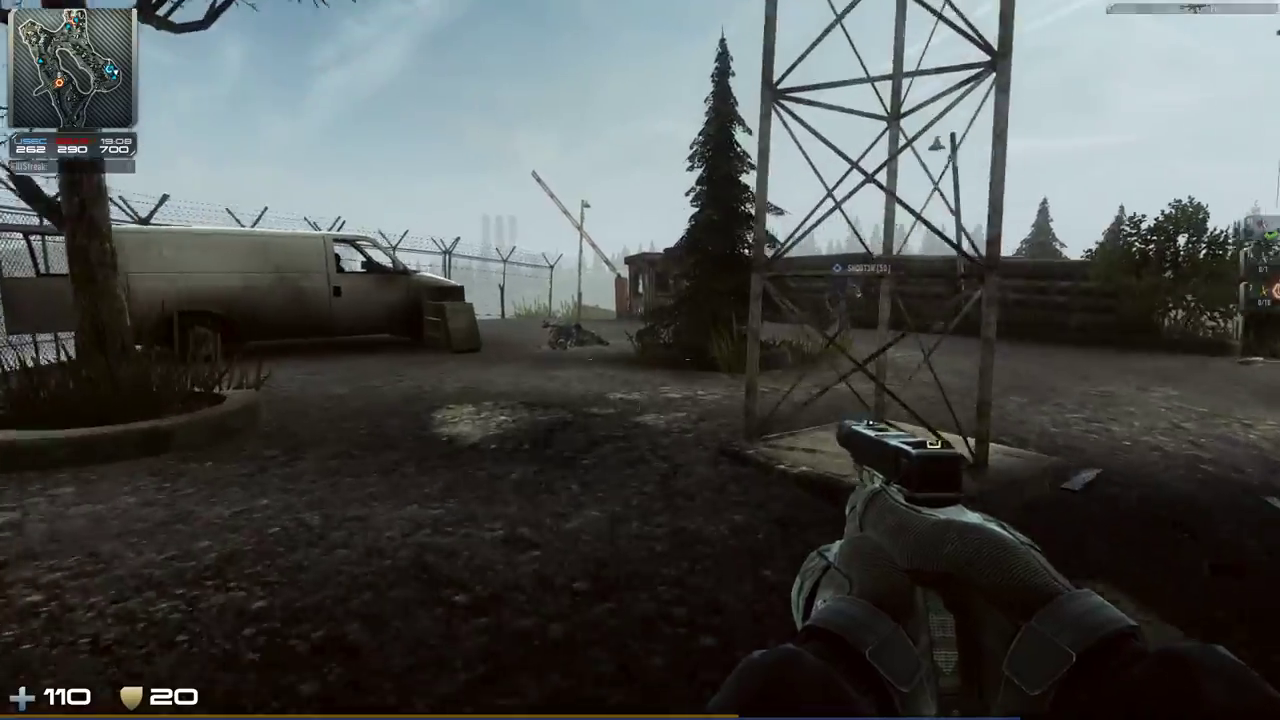
pyautogui.press('w')
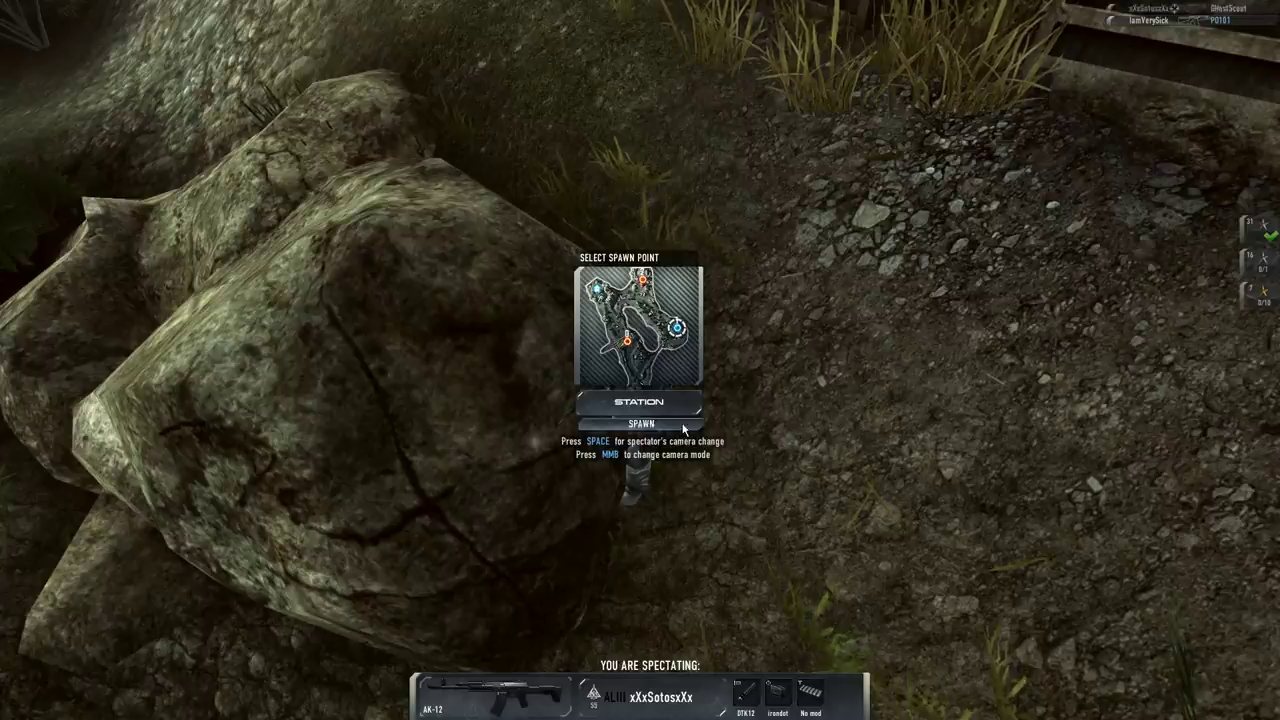
# Step: Spawn back in at the Station point beside the perimeter fence
pyautogui.click(684, 428)
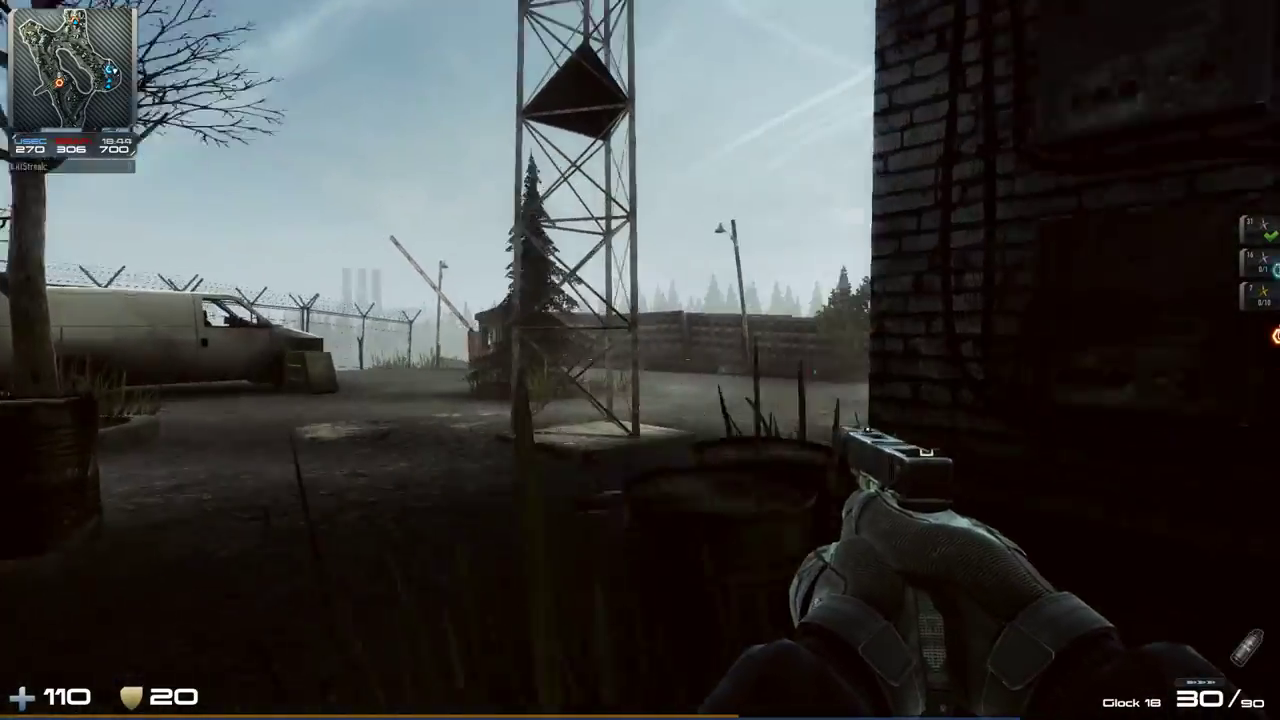
# Step: Walk past the tower to the concrete fence gap with the M40A6 out
pyautogui.press('w')
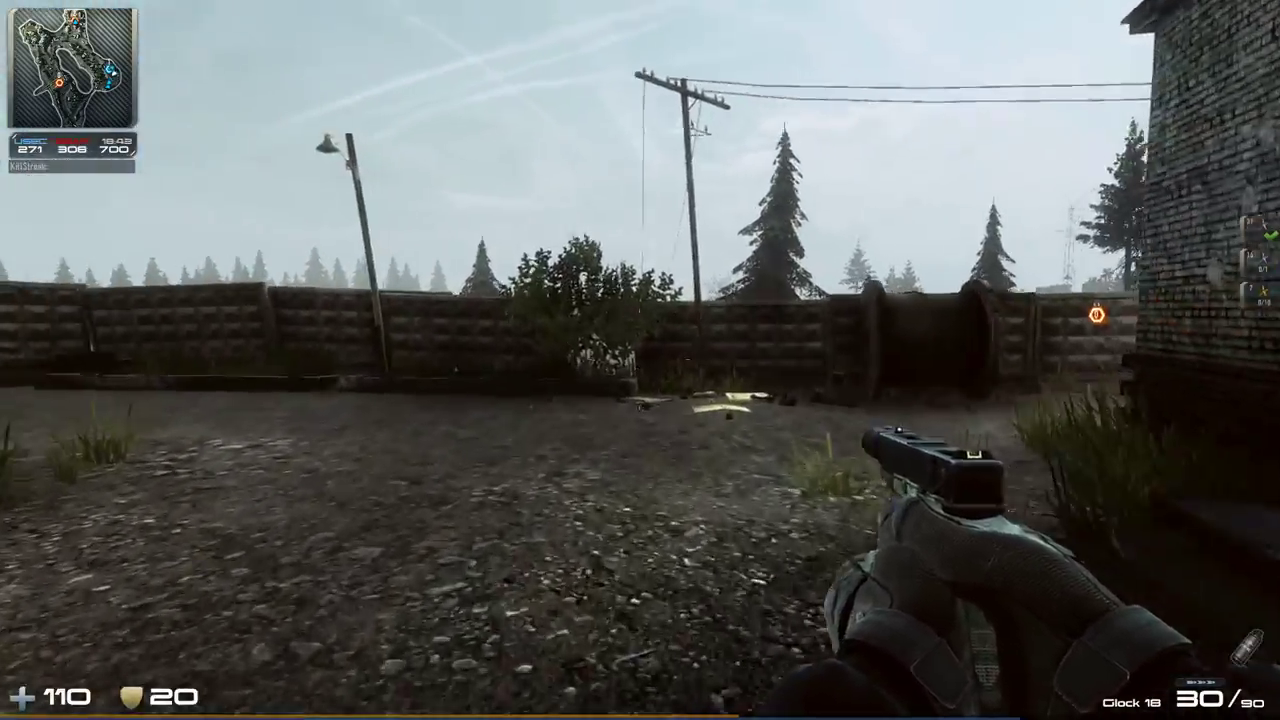
pyautogui.press('w')
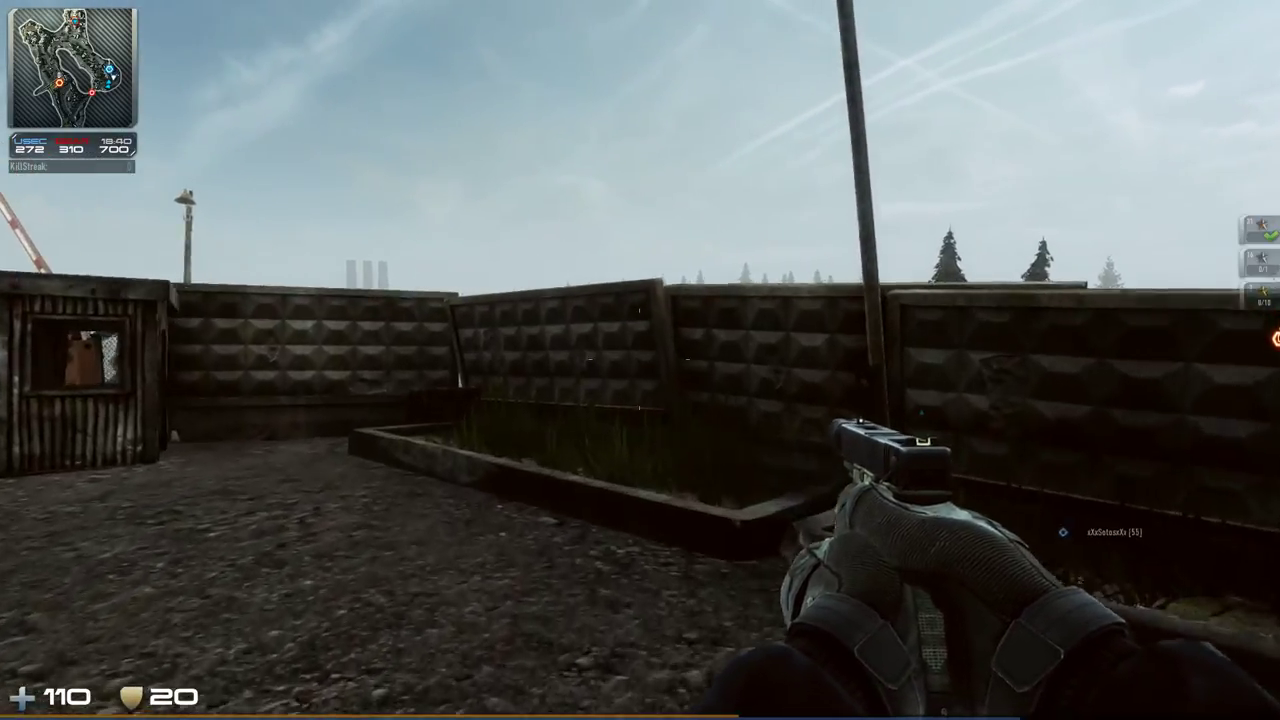
pyautogui.press('w')
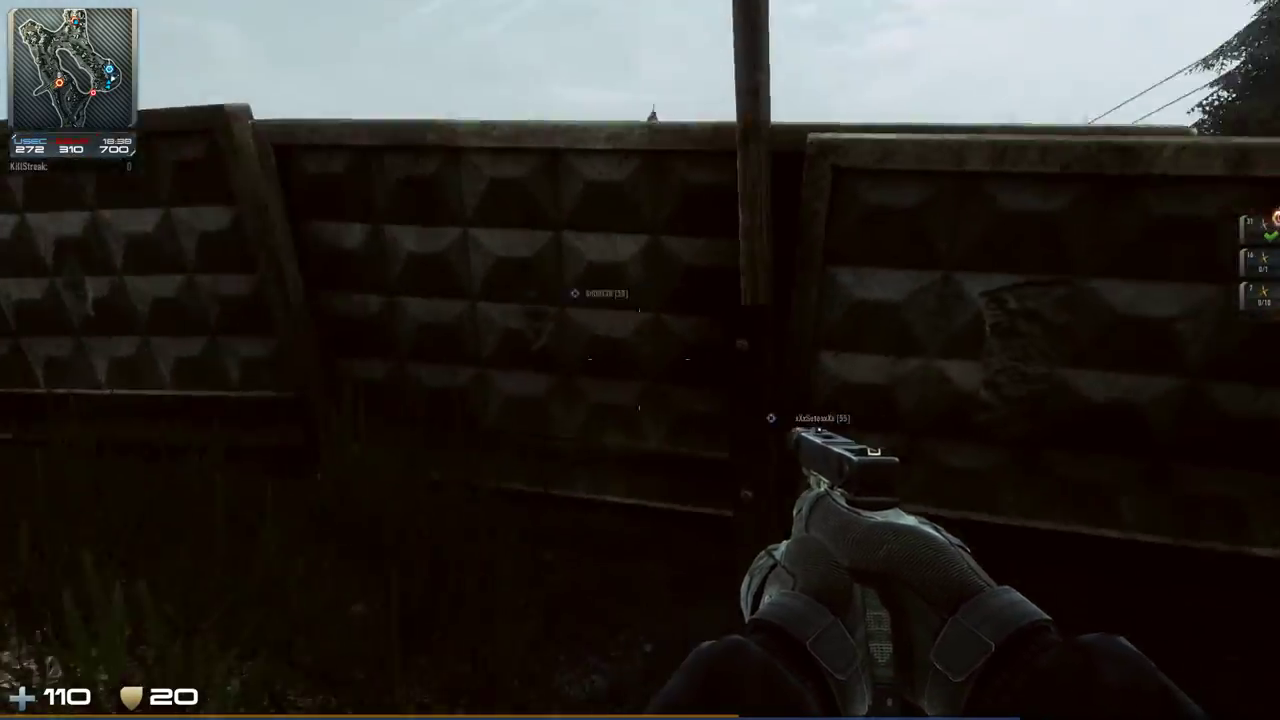
pyautogui.press('w')
pyautogui.press('1')
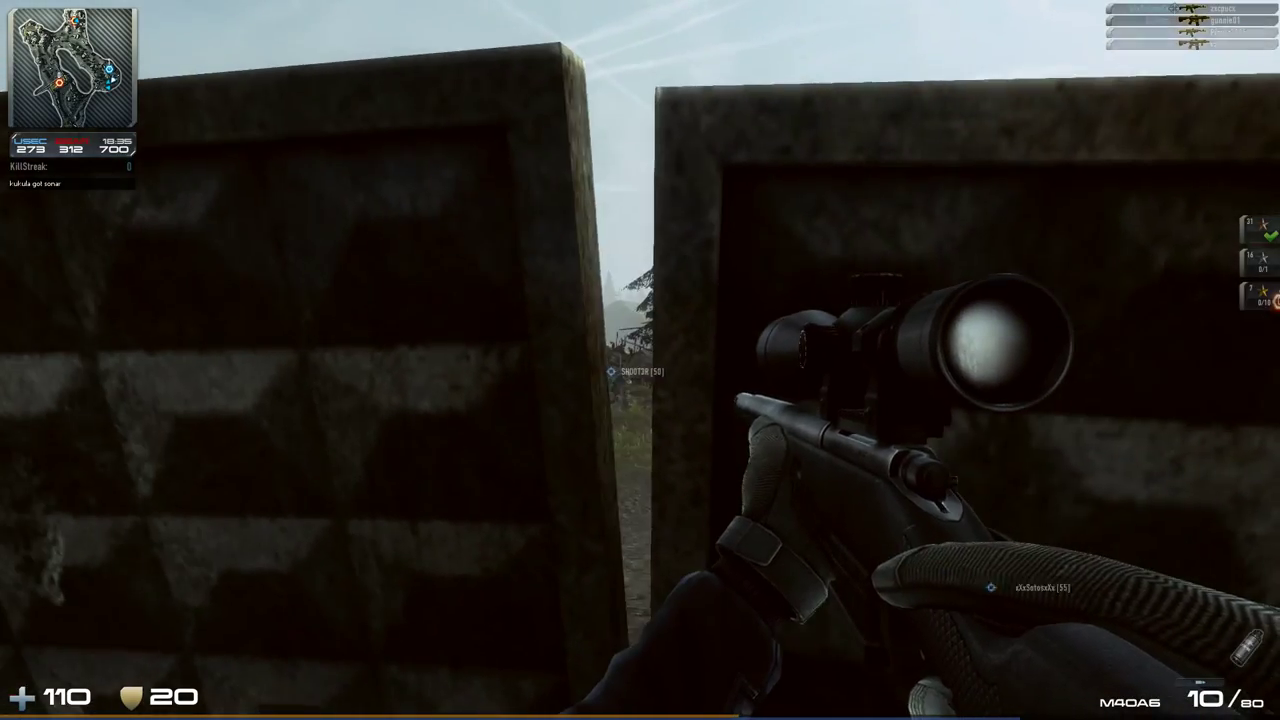
# Step: Scope through the wall gap, fire two sniper shots, then respawn at the station
pyautogui.rightClick(640, 360)
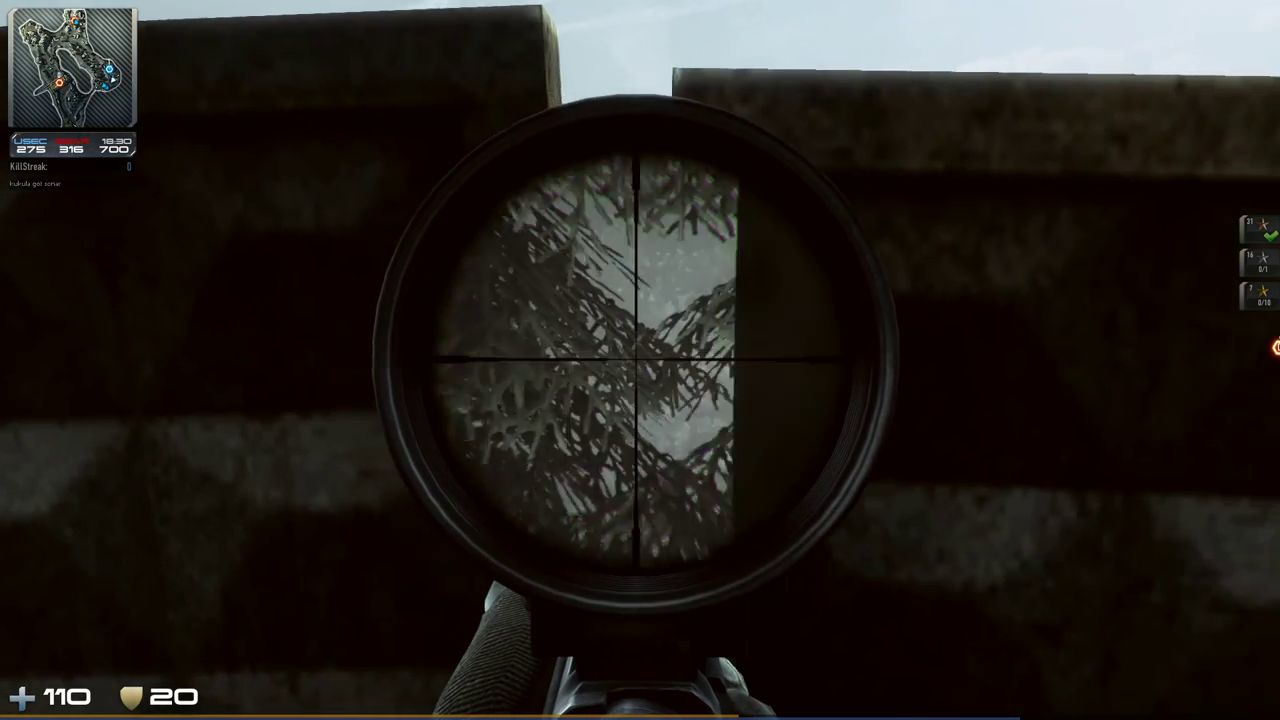
pyautogui.rightClick(640, 360)
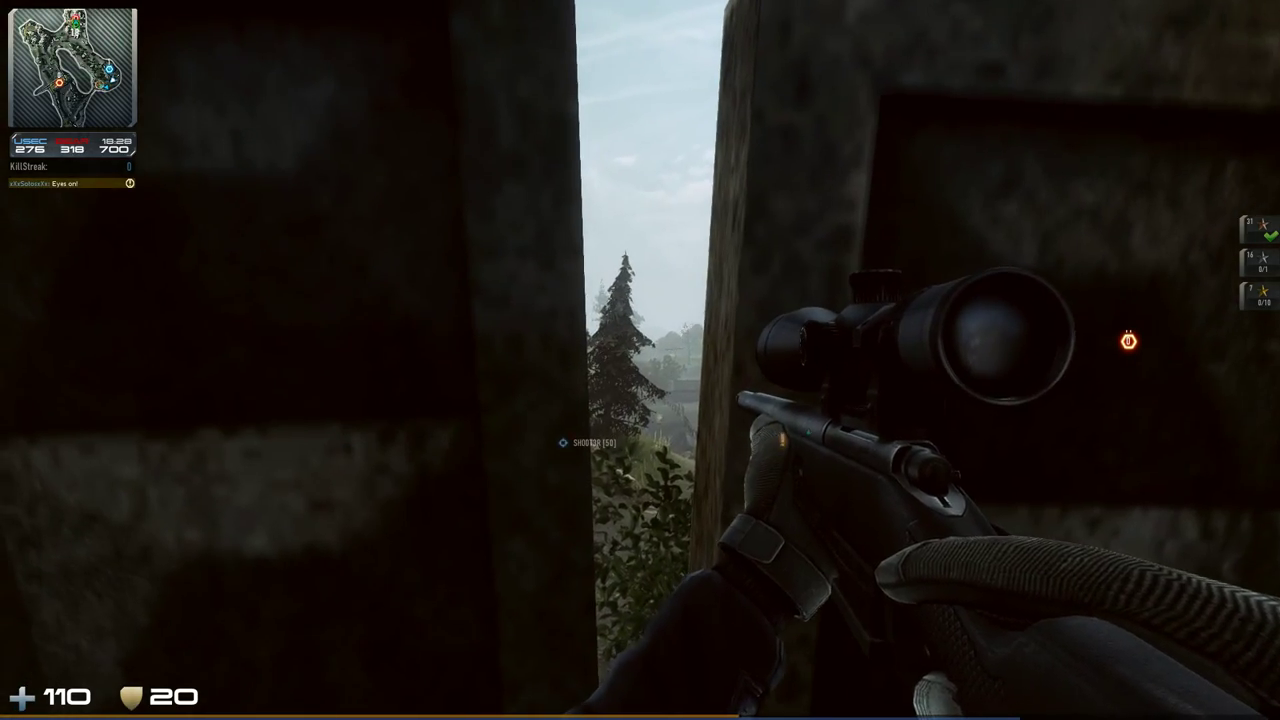
pyautogui.rightClick(640, 360)
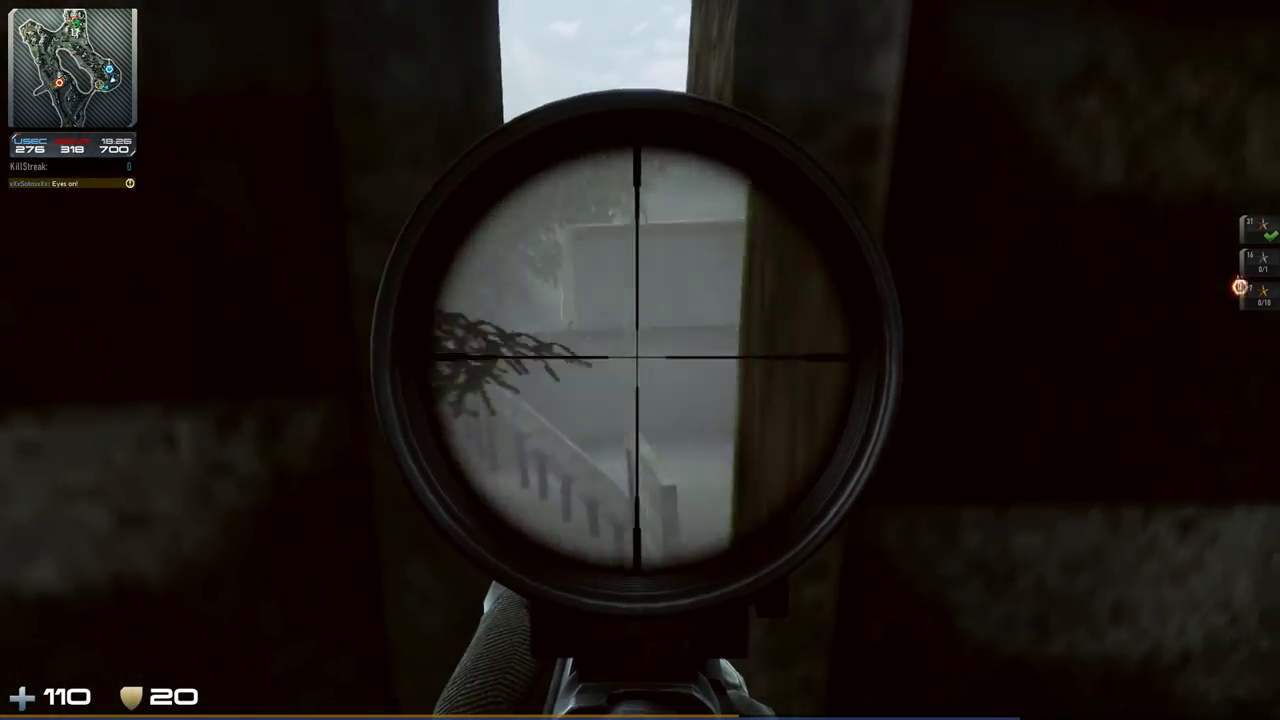
pyautogui.rightClick(640, 360)
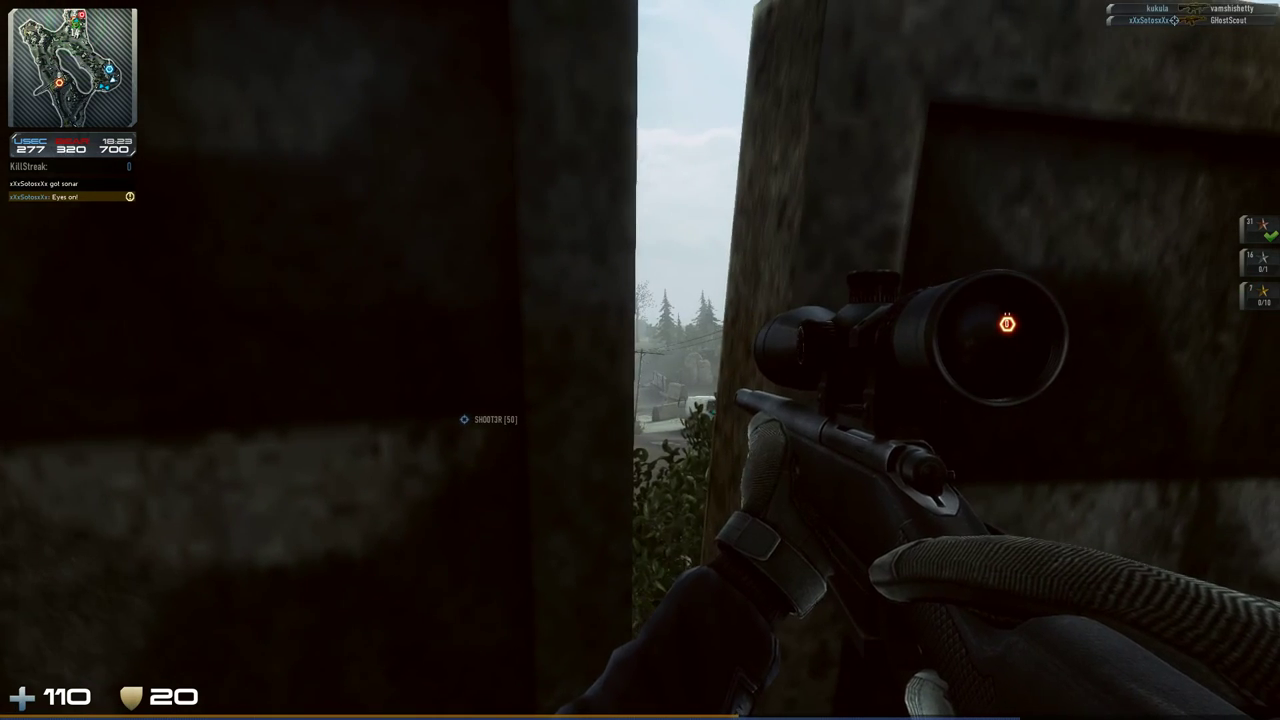
pyautogui.rightClick(640, 360)
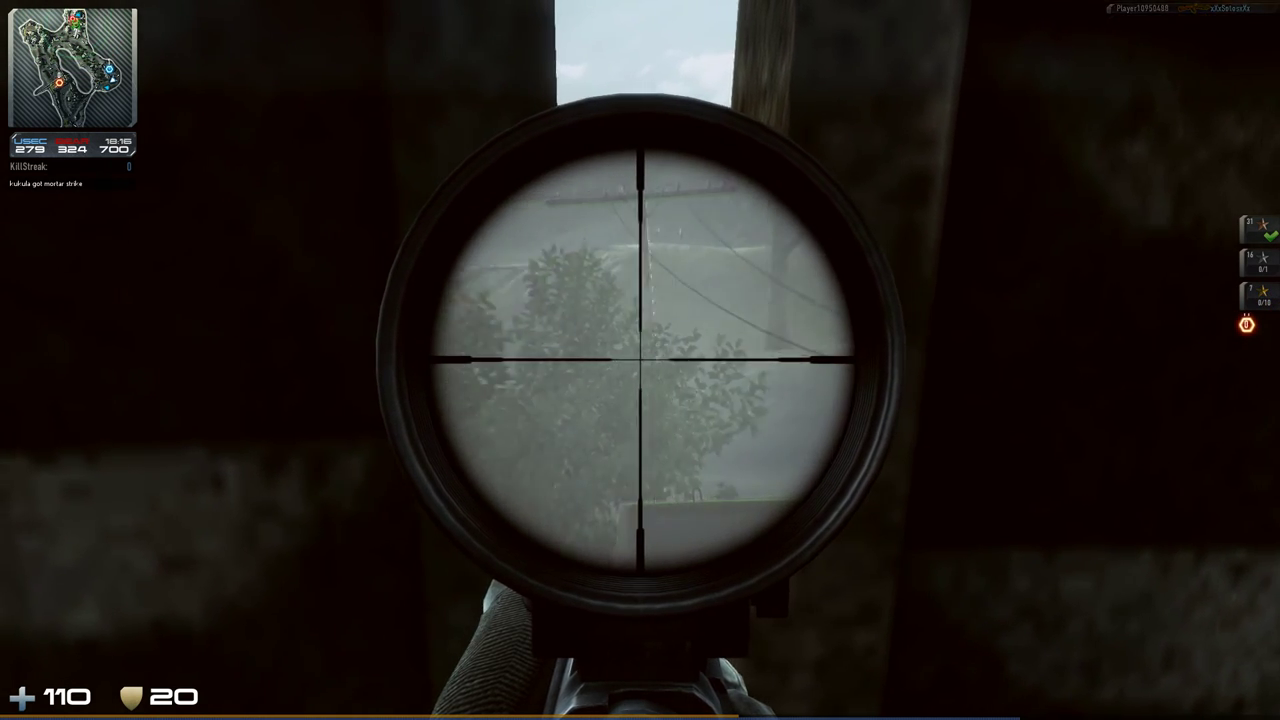
pyautogui.click(640, 360)
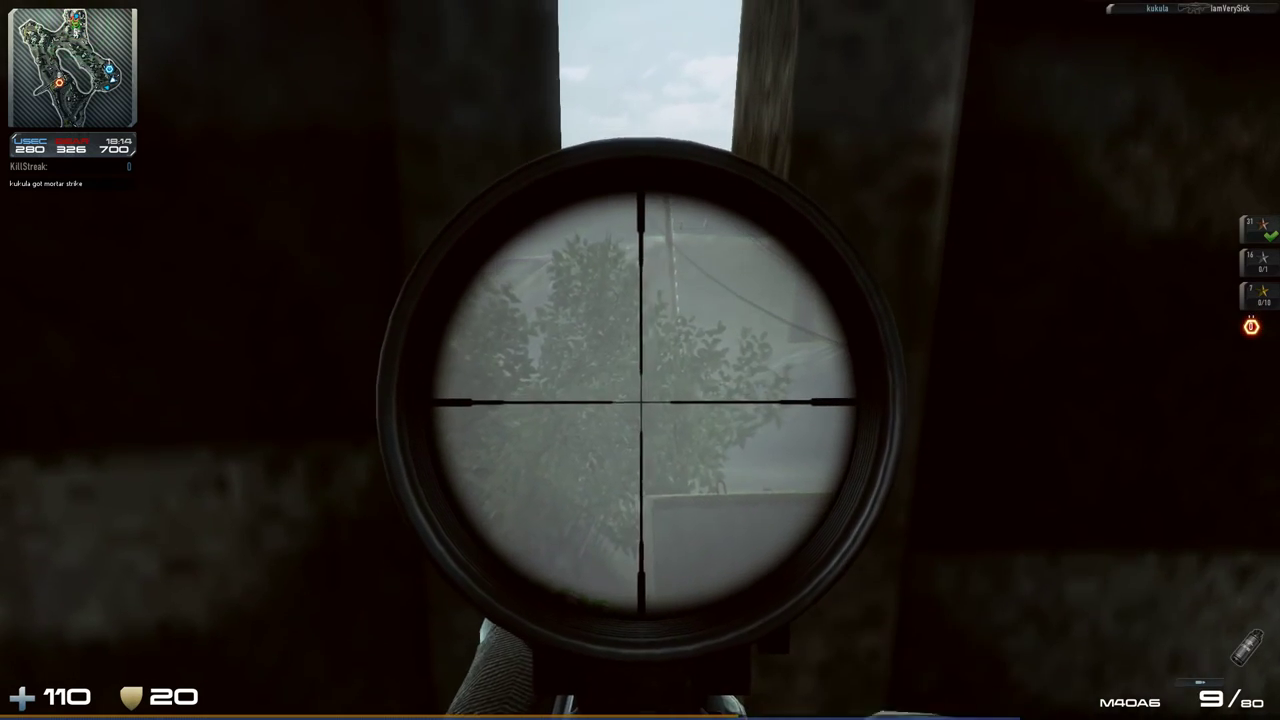
pyautogui.click(640, 360)
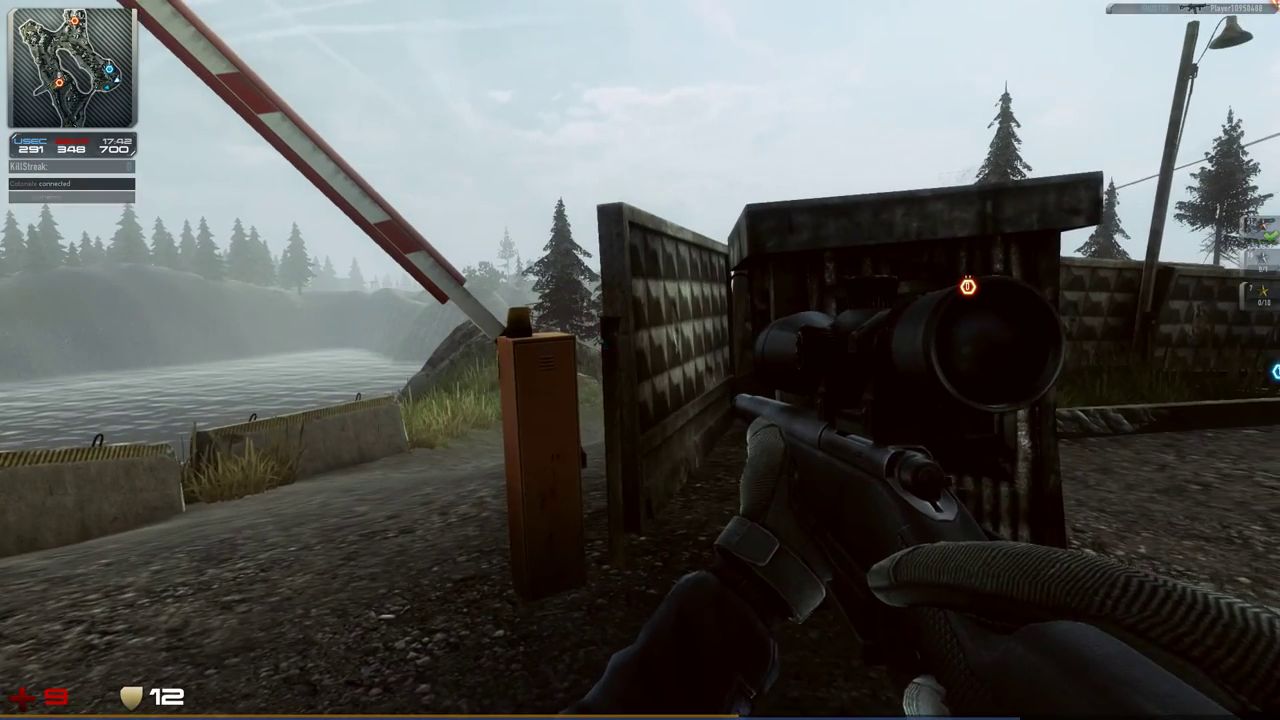
pyautogui.rightClick(640, 360)
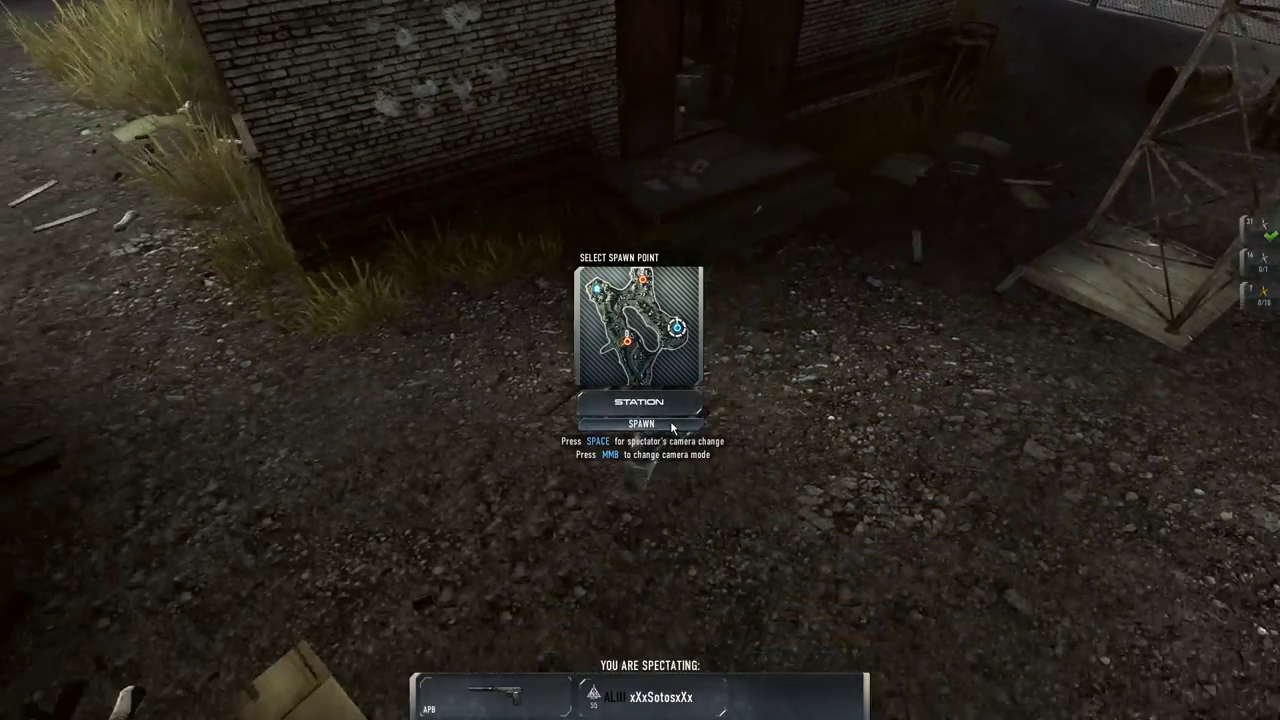
pyautogui.click(661, 427)
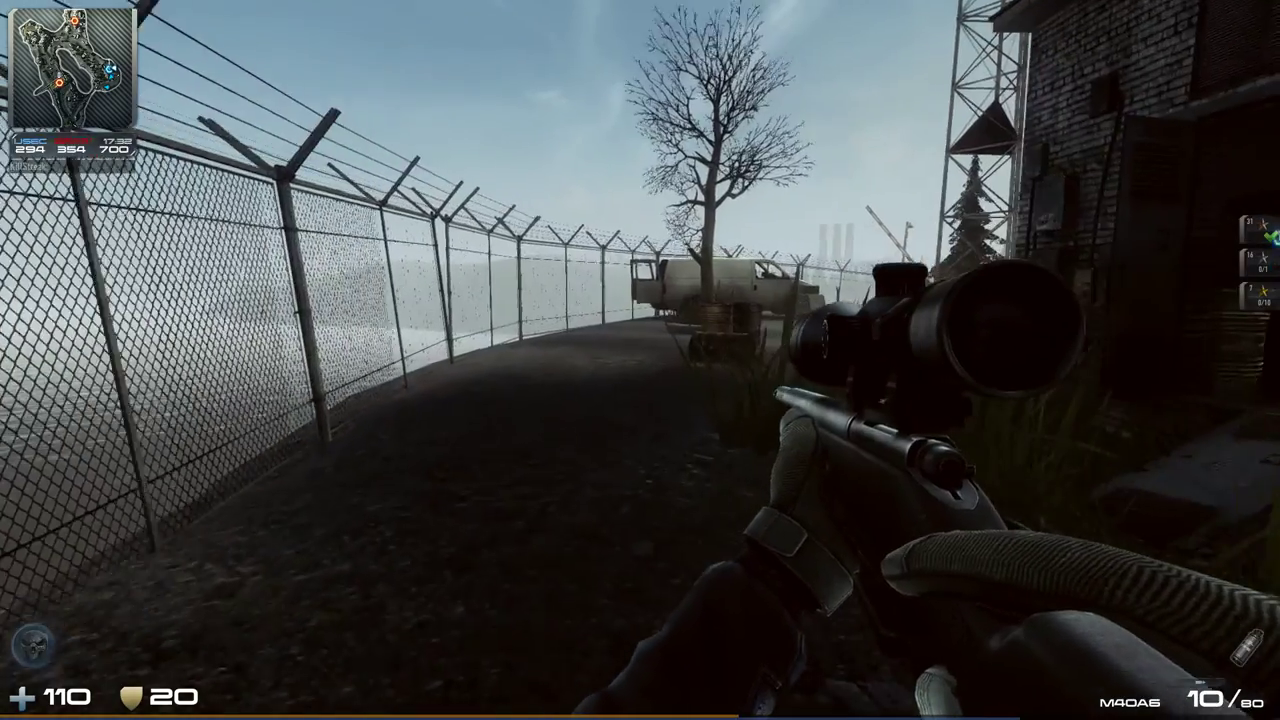
# Step: Draw the Glock 18 and move through the dark building toward the objective marker
pyautogui.press('2')
pyautogui.press('w')
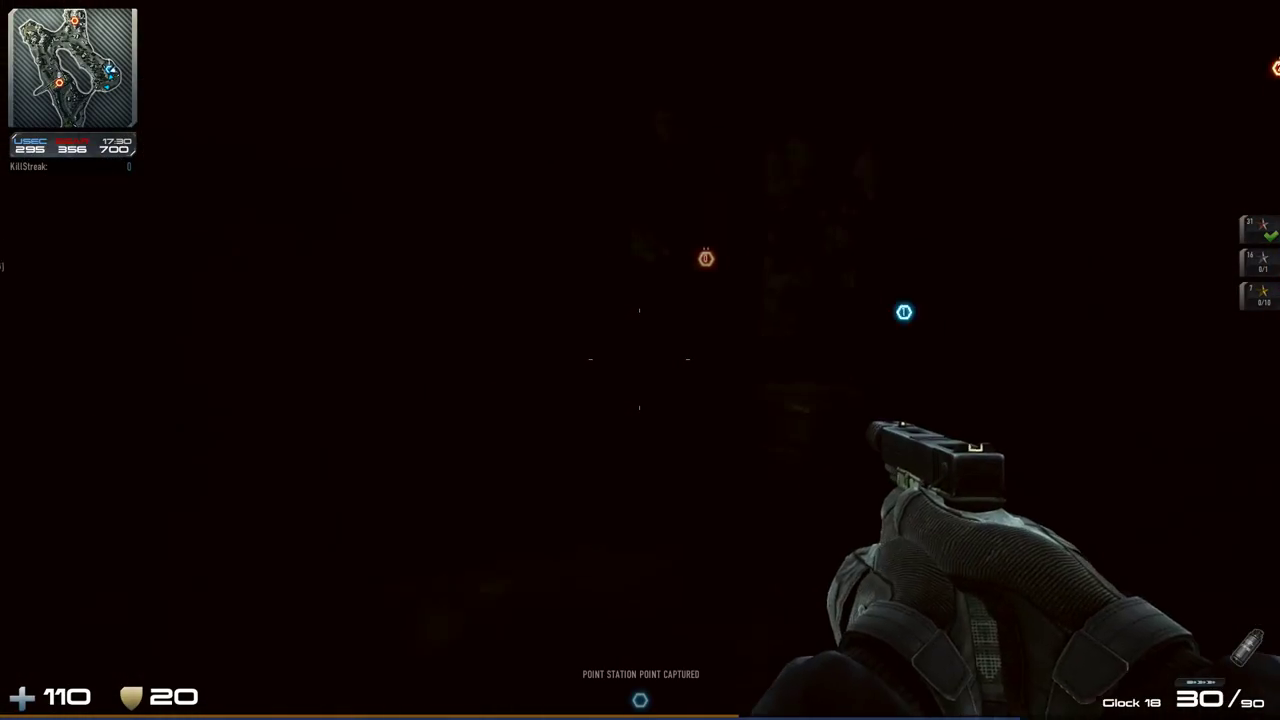
pyautogui.press('w')
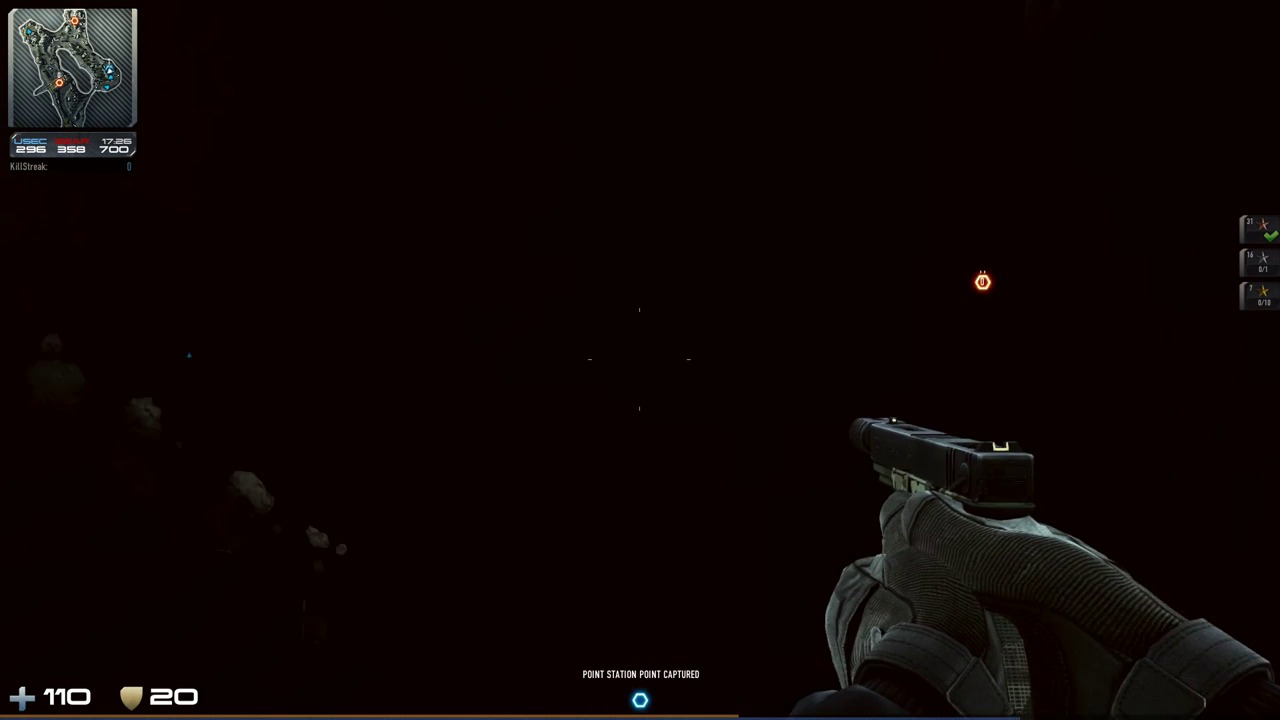
pyautogui.press('w')
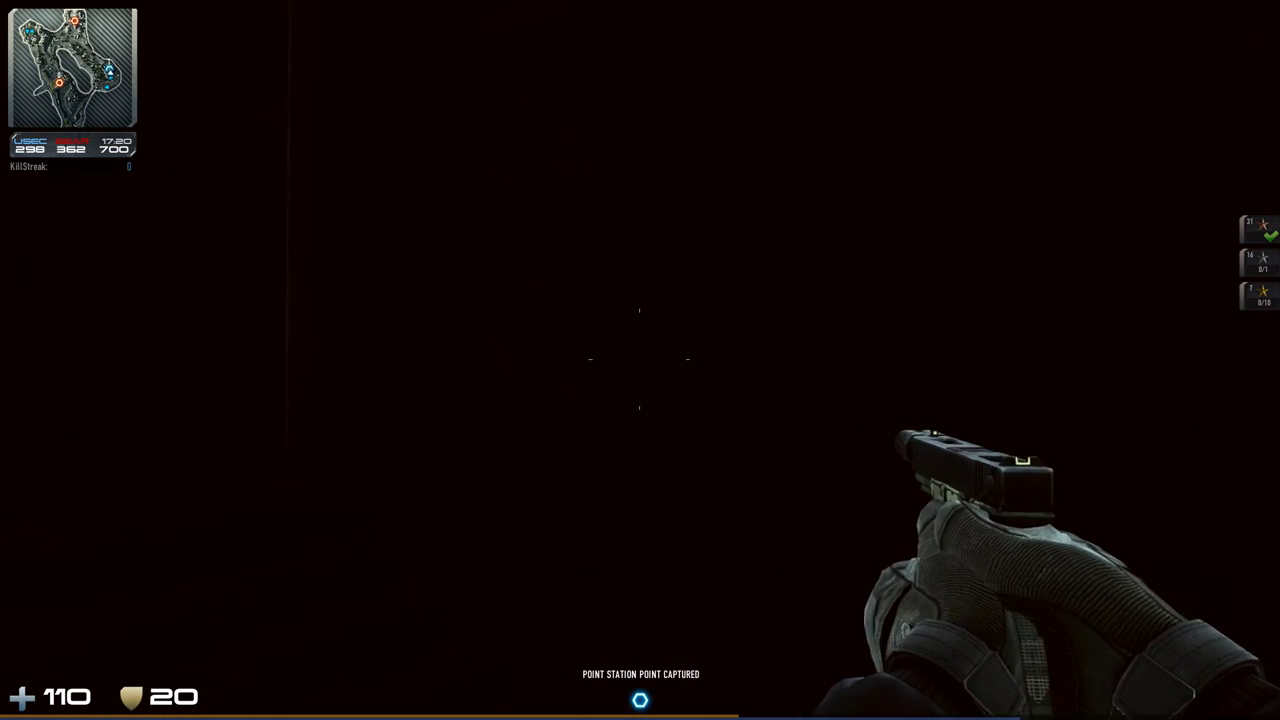
pyautogui.press('w')
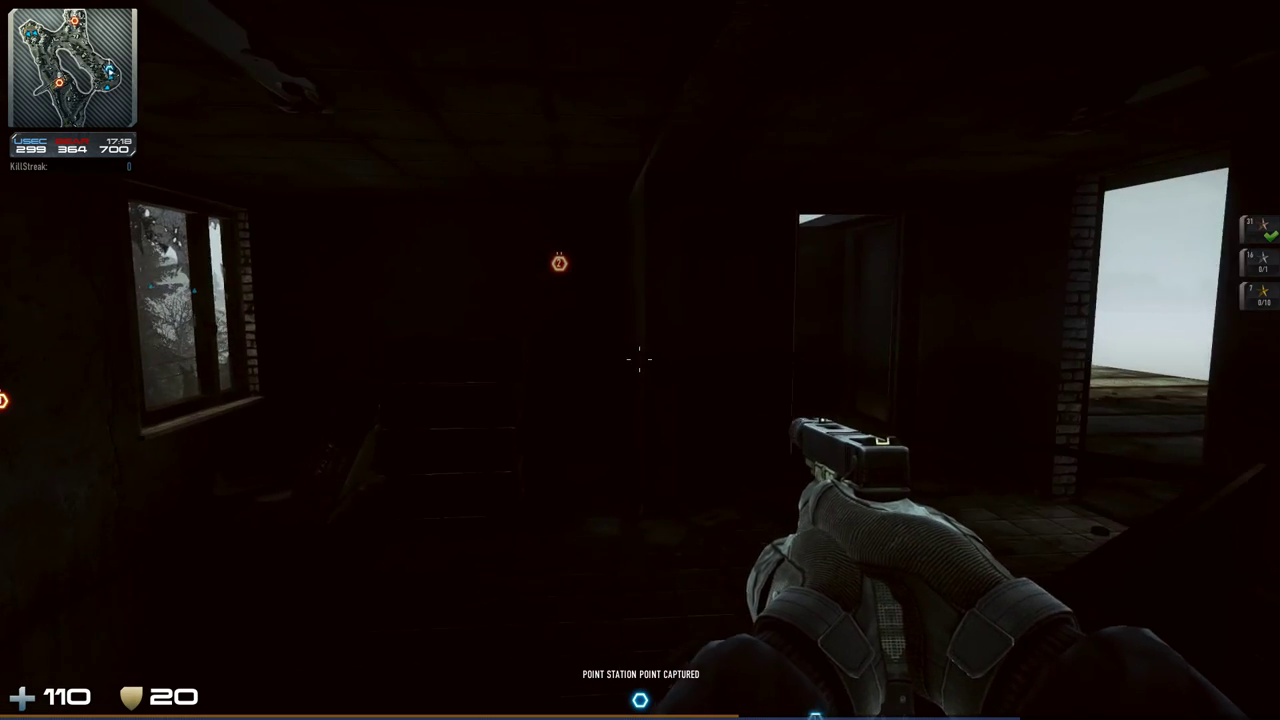
pyautogui.press('w')
pyautogui.press('w')
# Step: Switch to the M40A6, scope out the broken window, and strafe along the windows
pyautogui.press('1')
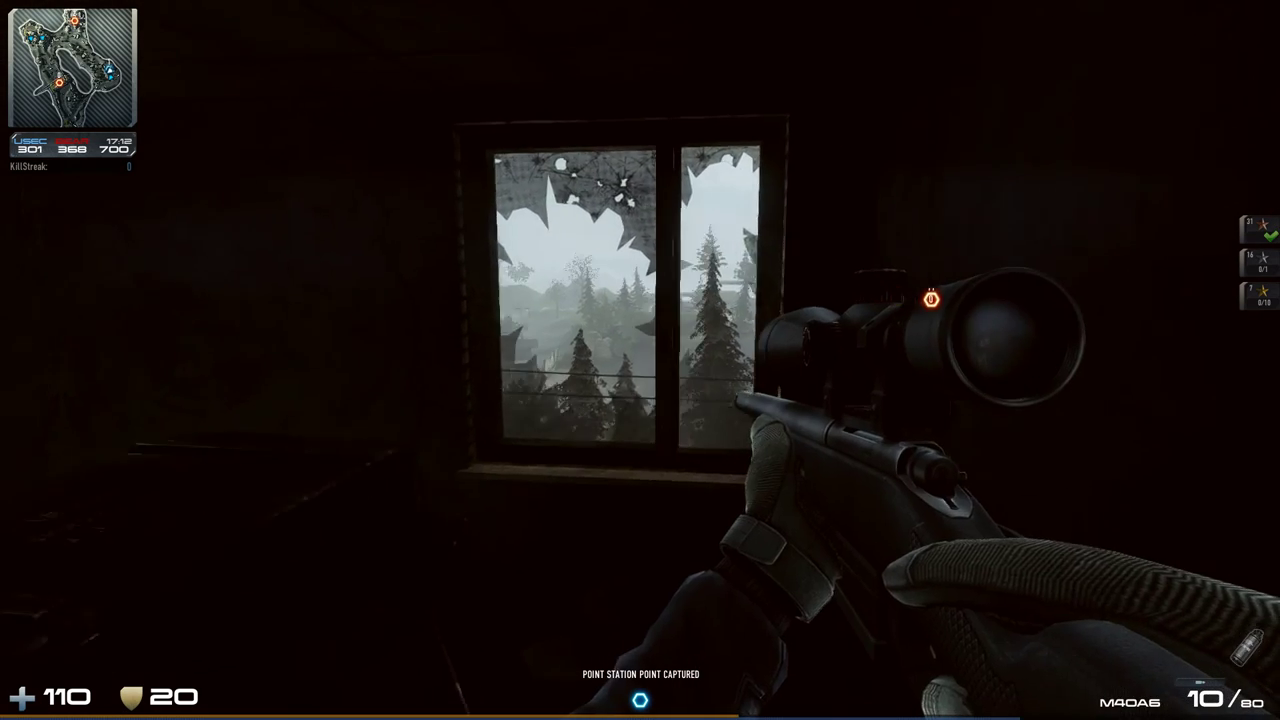
pyautogui.press('w')
pyautogui.rightClick(640, 360)
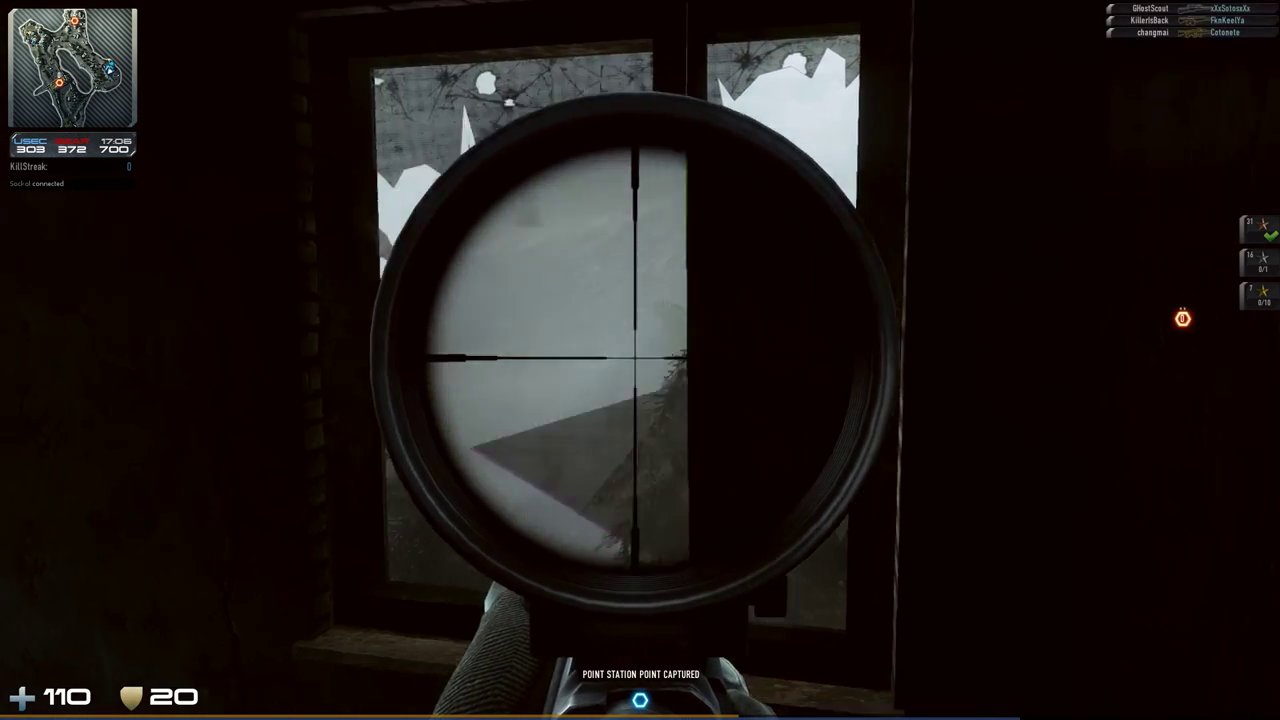
pyautogui.rightClick(640, 360)
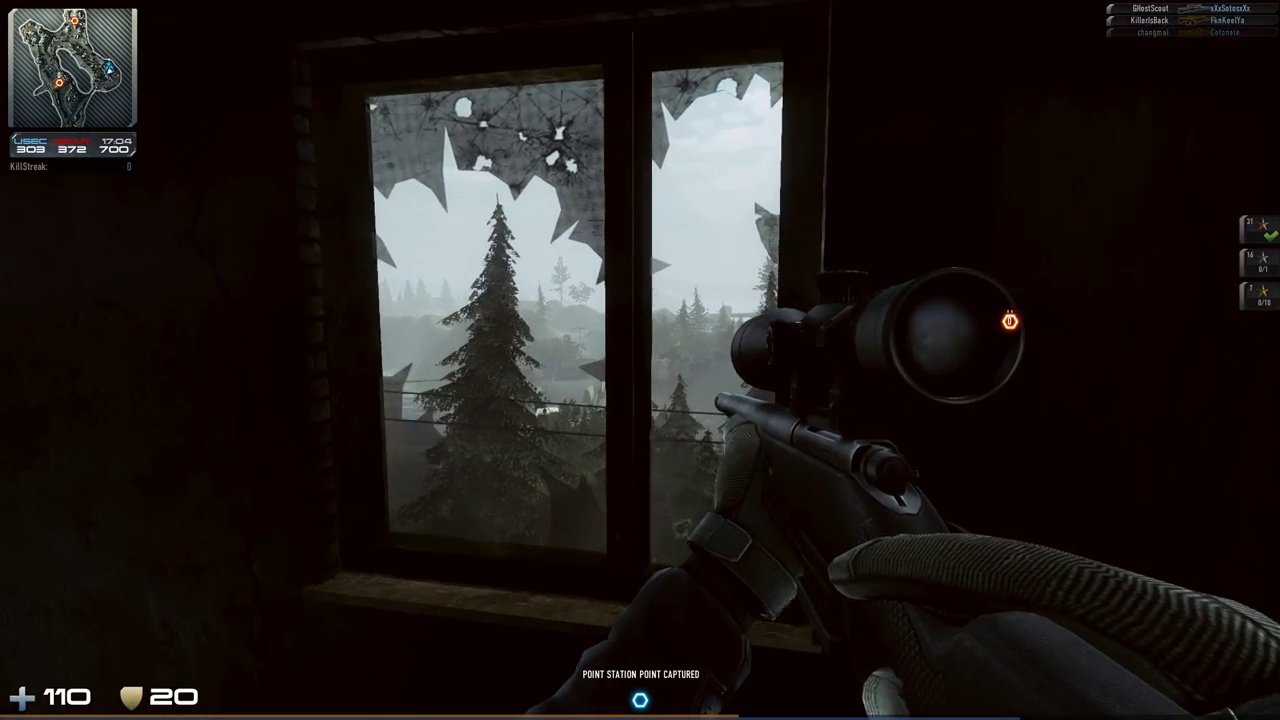
pyautogui.press('w')
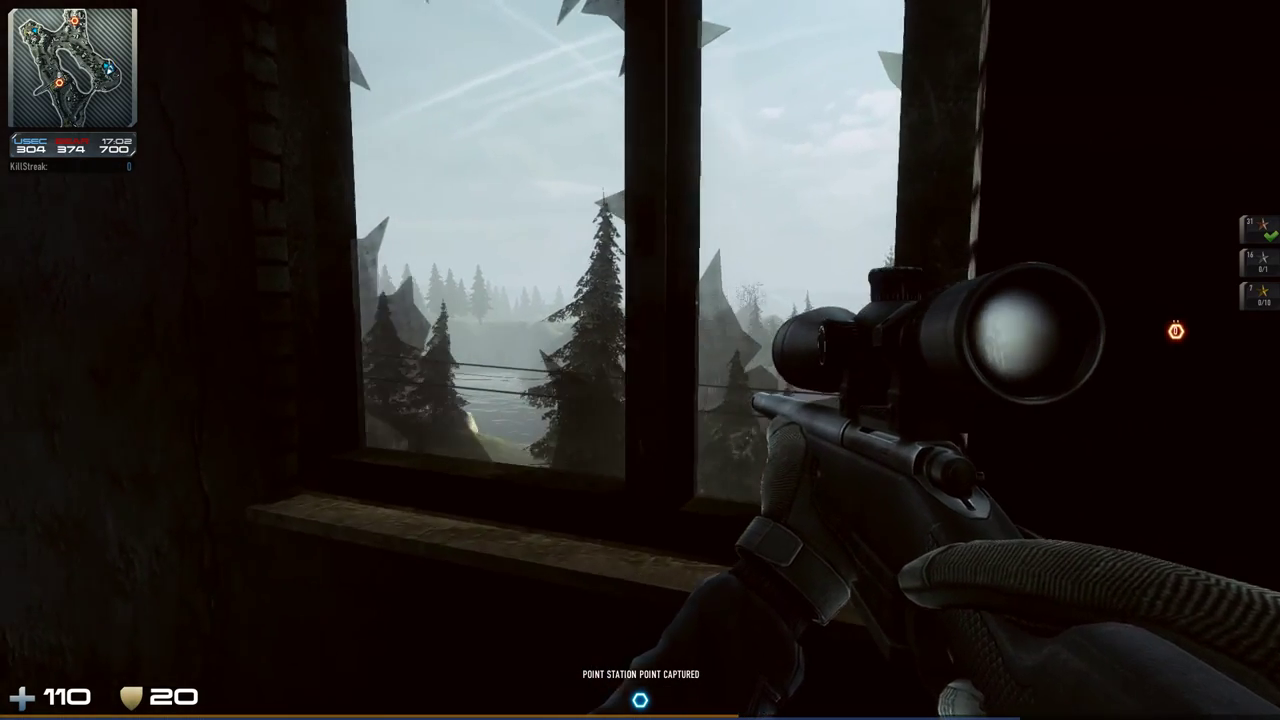
pyautogui.press('a')
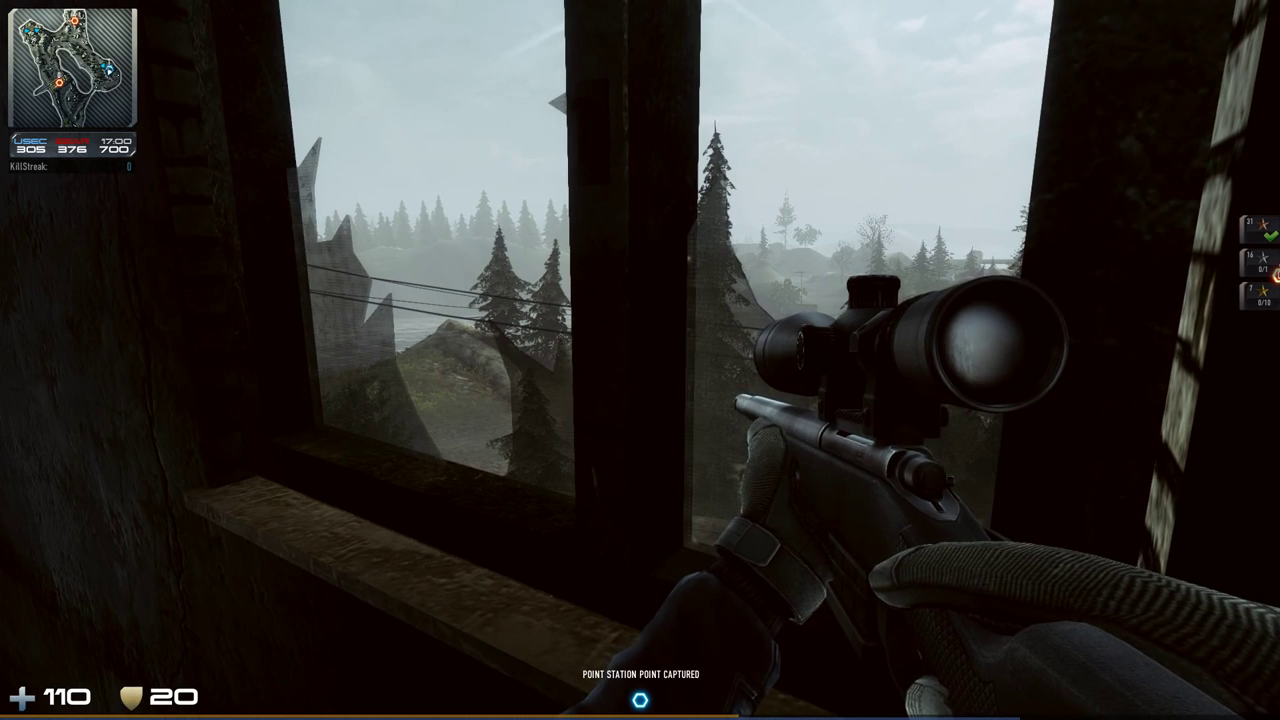
pyautogui.press('d')
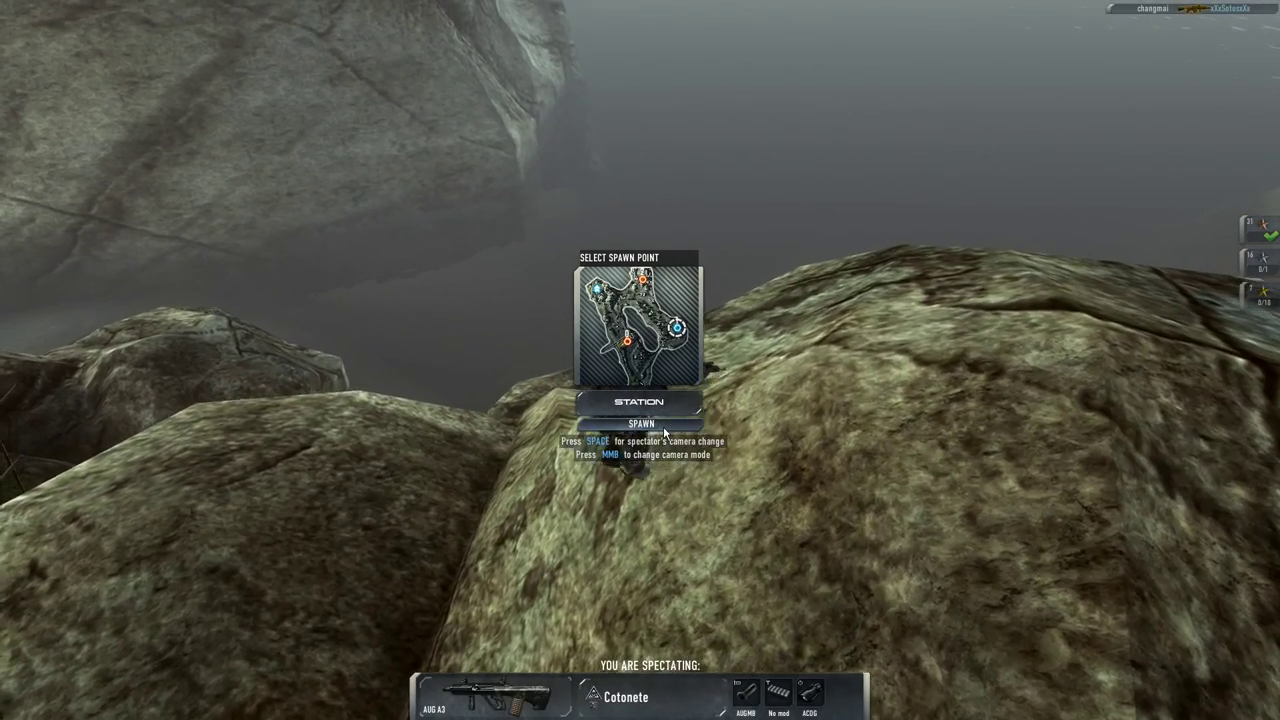
# Step: Head past the van and tower, scoping over the wall with the sniper rifle
pyautogui.press('w')
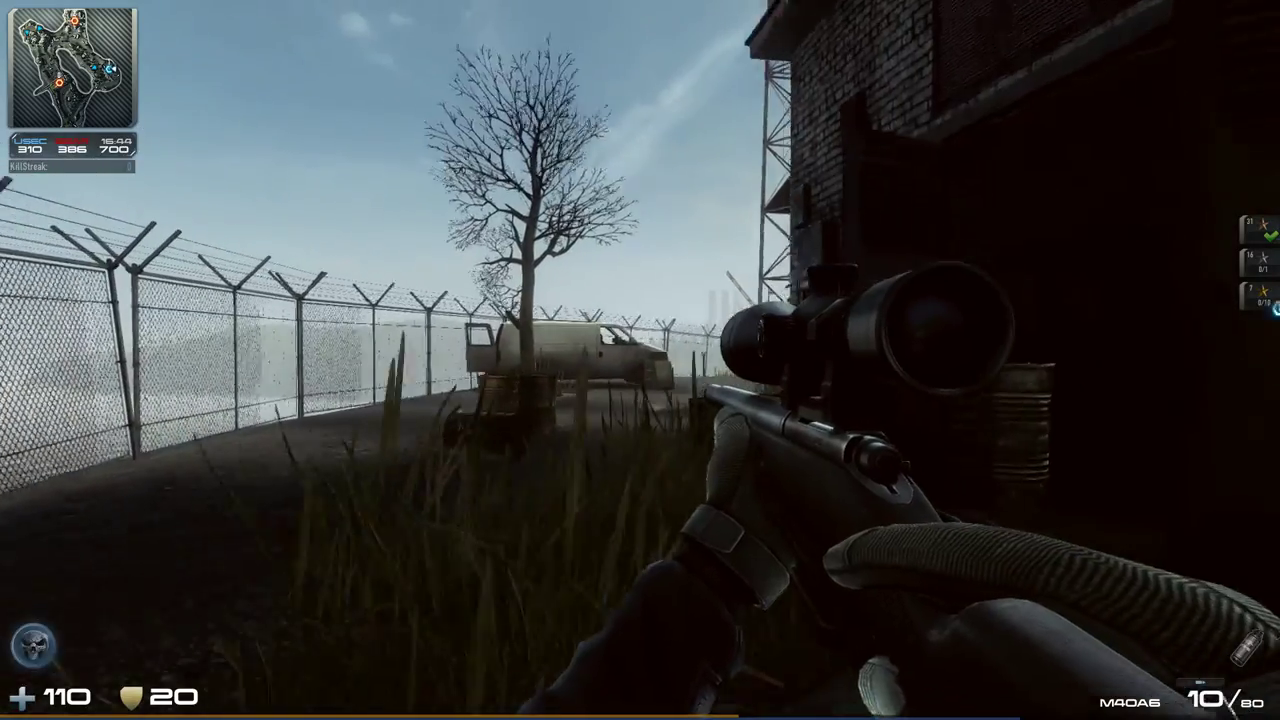
pyautogui.press('w')
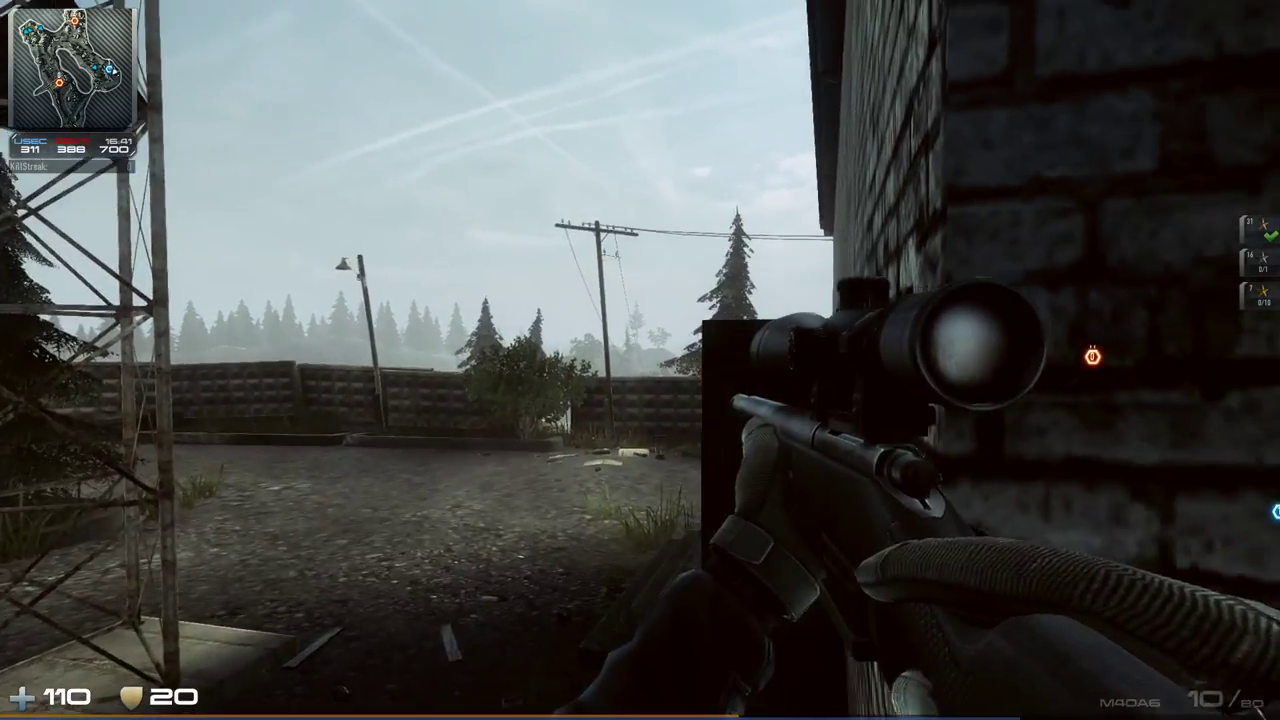
pyautogui.rightClick(640, 360)
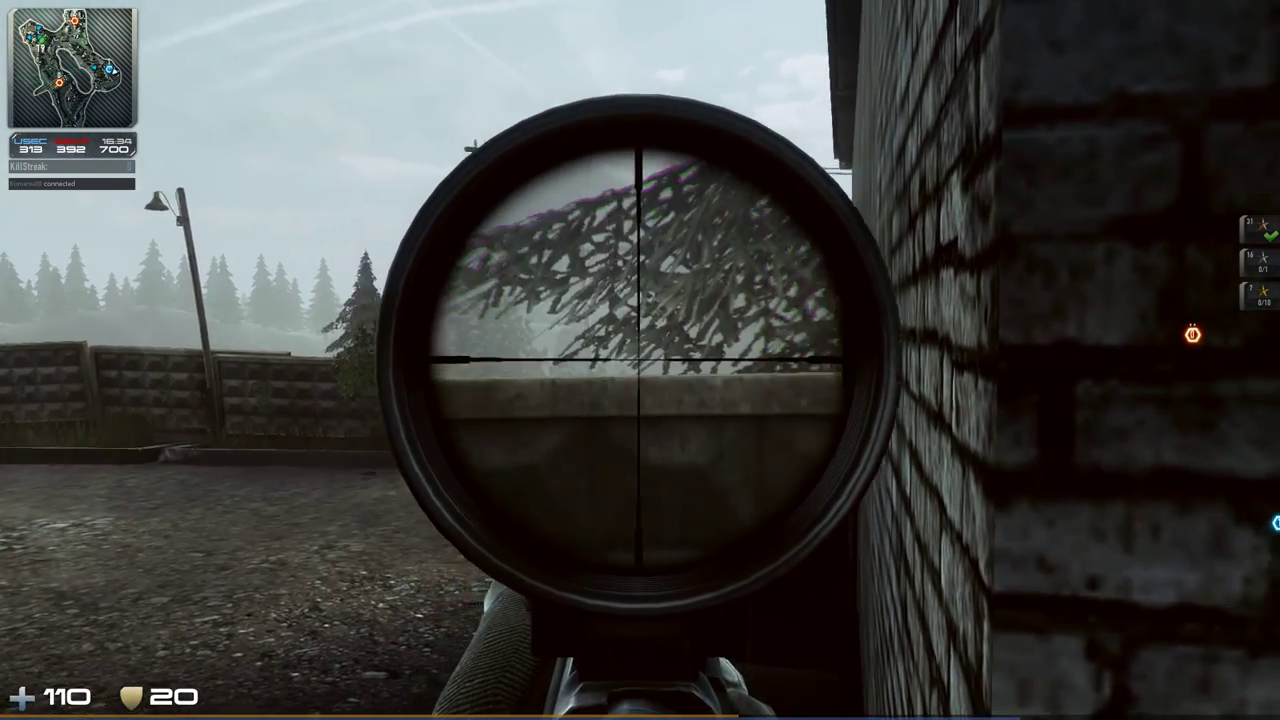
pyautogui.rightClick(640, 360)
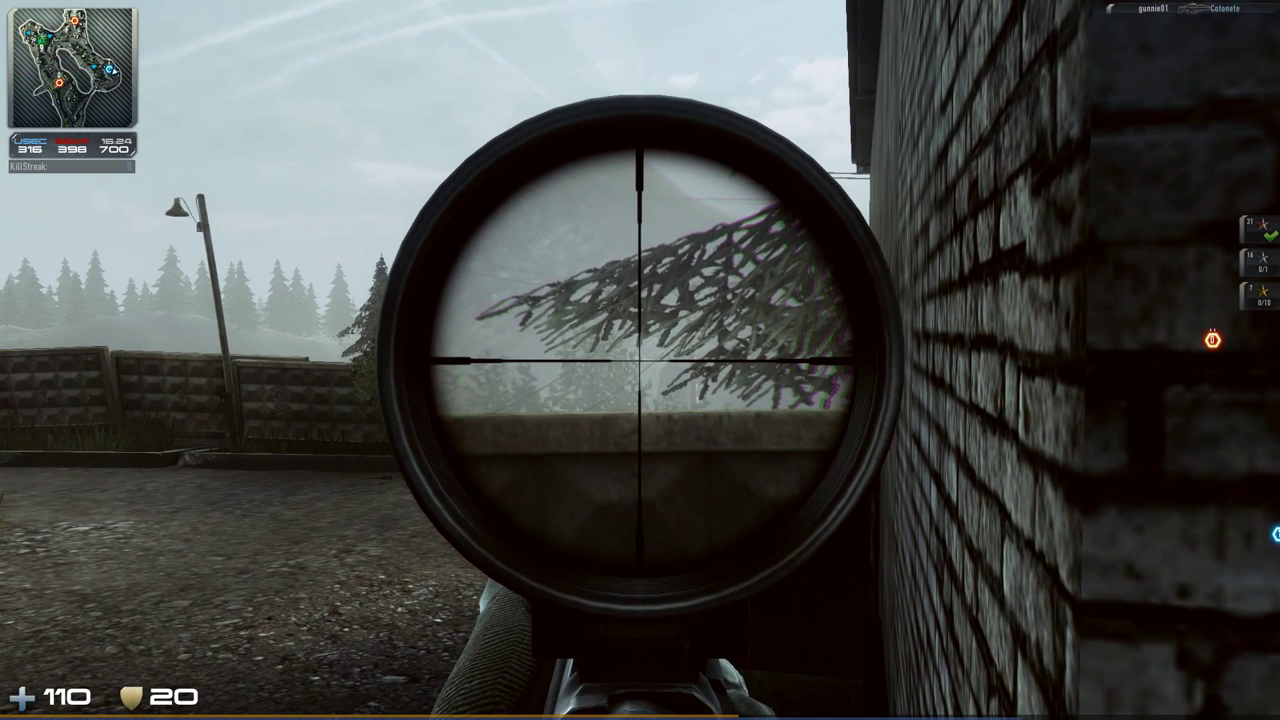
pyautogui.rightClick(640, 360)
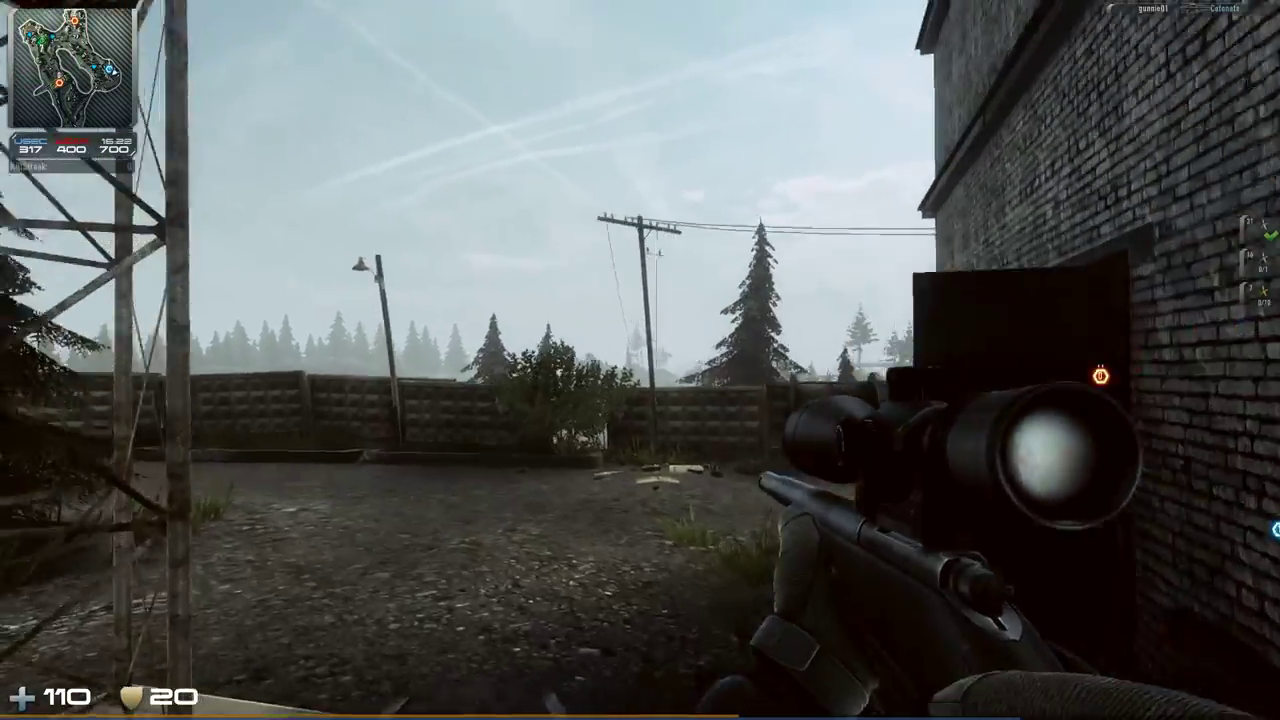
# Step: Hurry along the brick building, draw the Glock 18, and aim and fire at an enemy
pyautogui.press('w')
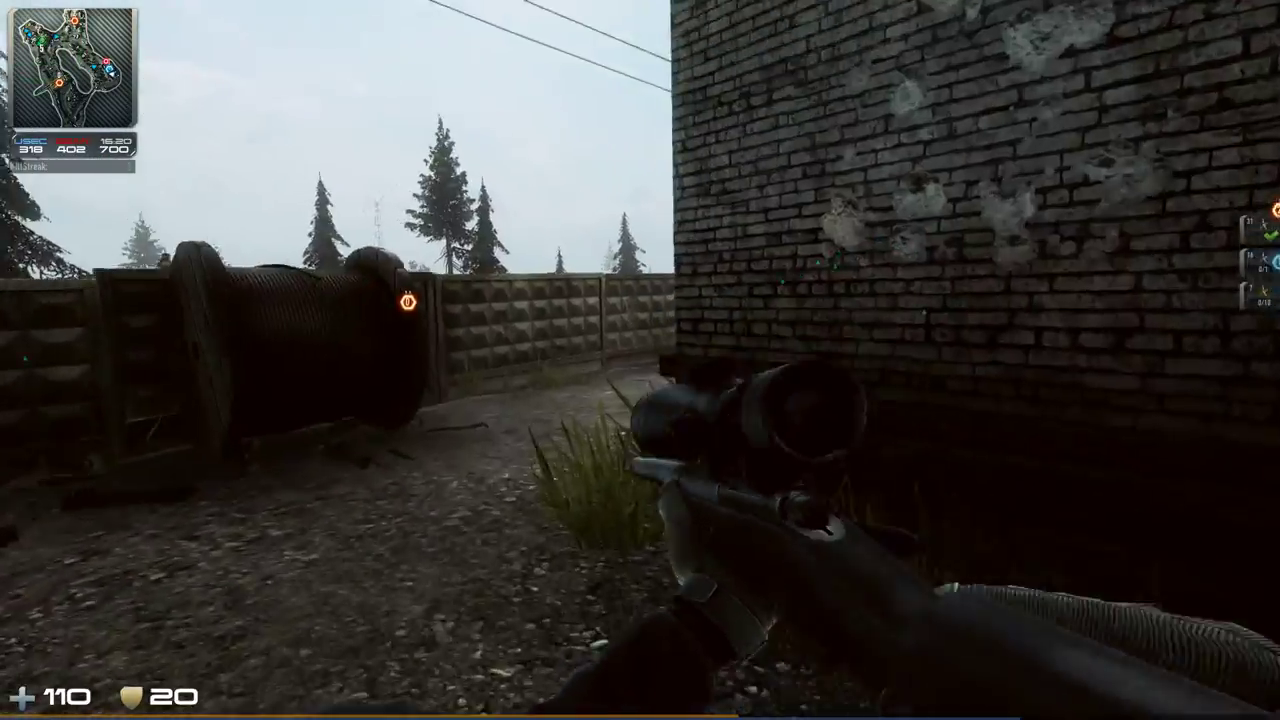
pyautogui.press('w')
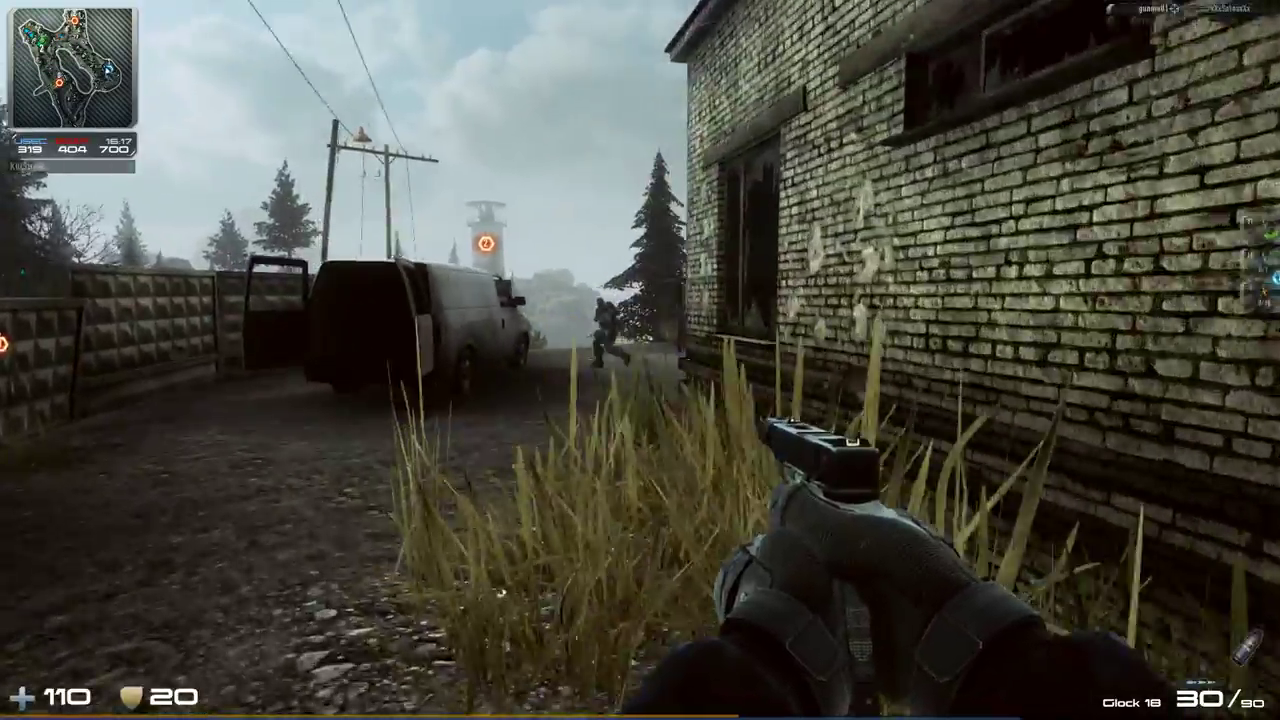
pyautogui.rightClick(640, 360)
pyautogui.click(640, 360)
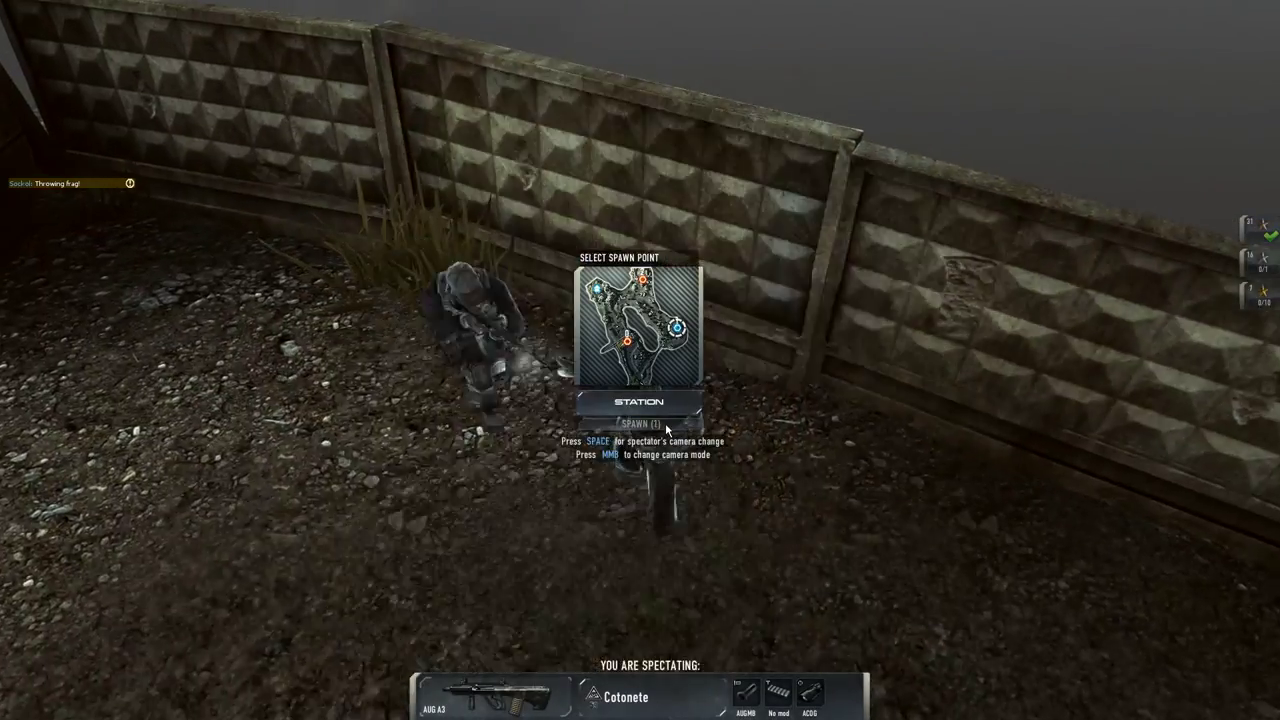
# Step: Choose the SET1 kit with the SA58 rifle and spawn back in
pyautogui.press('Escape')
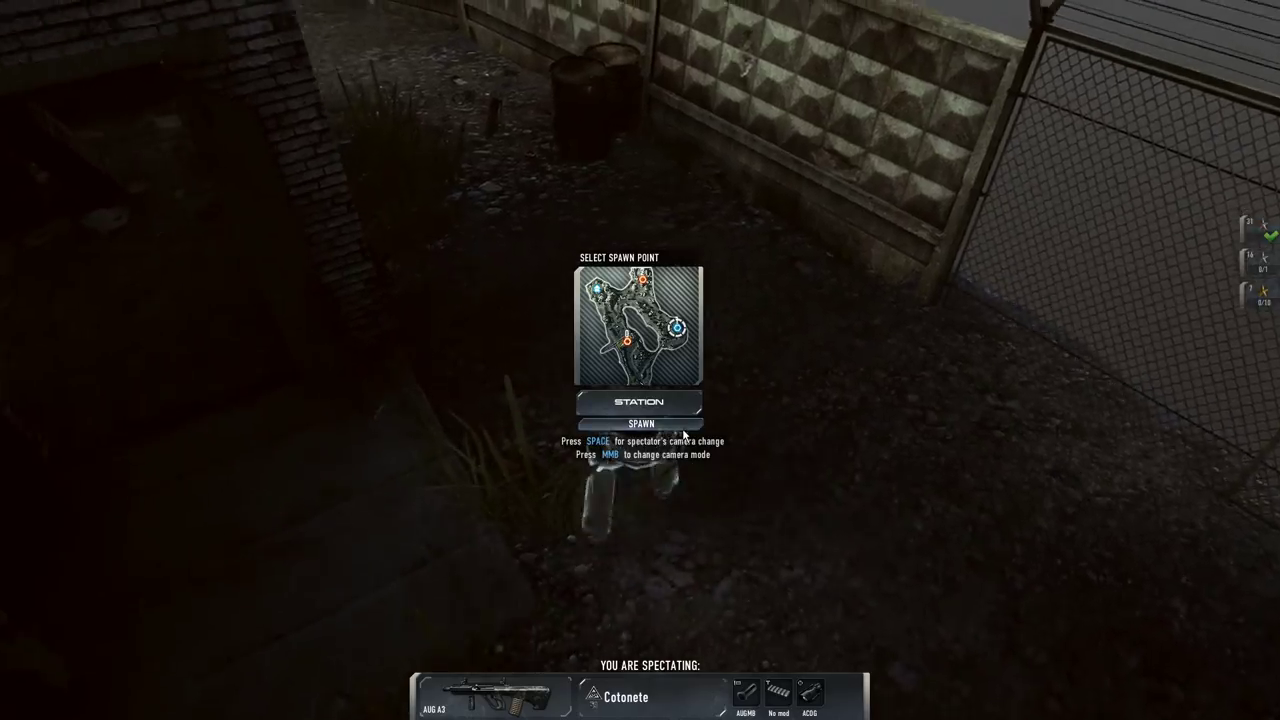
pyautogui.click(641, 423)
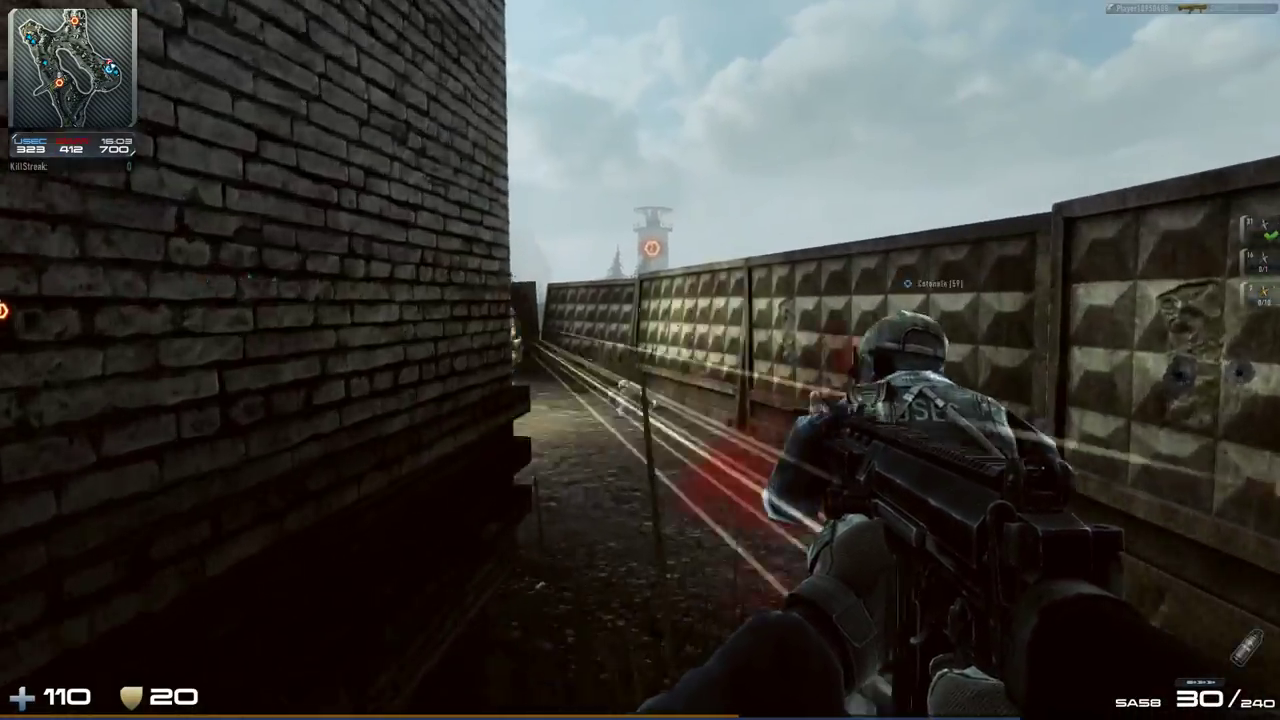
# Step: Shoot down an enemy with the SA58, then respawn at the station after dying
pyautogui.moveTo(640, 360); pyautogui.dragTo(640, 360)
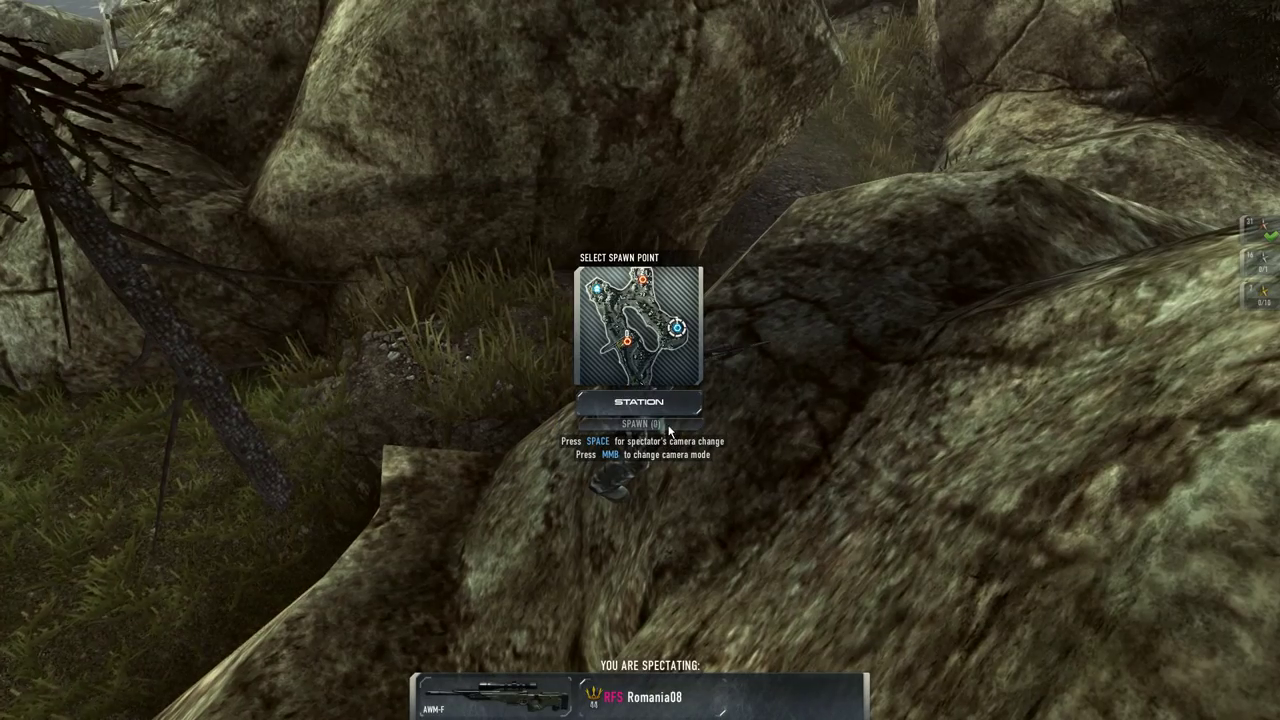
pyautogui.click(669, 428)
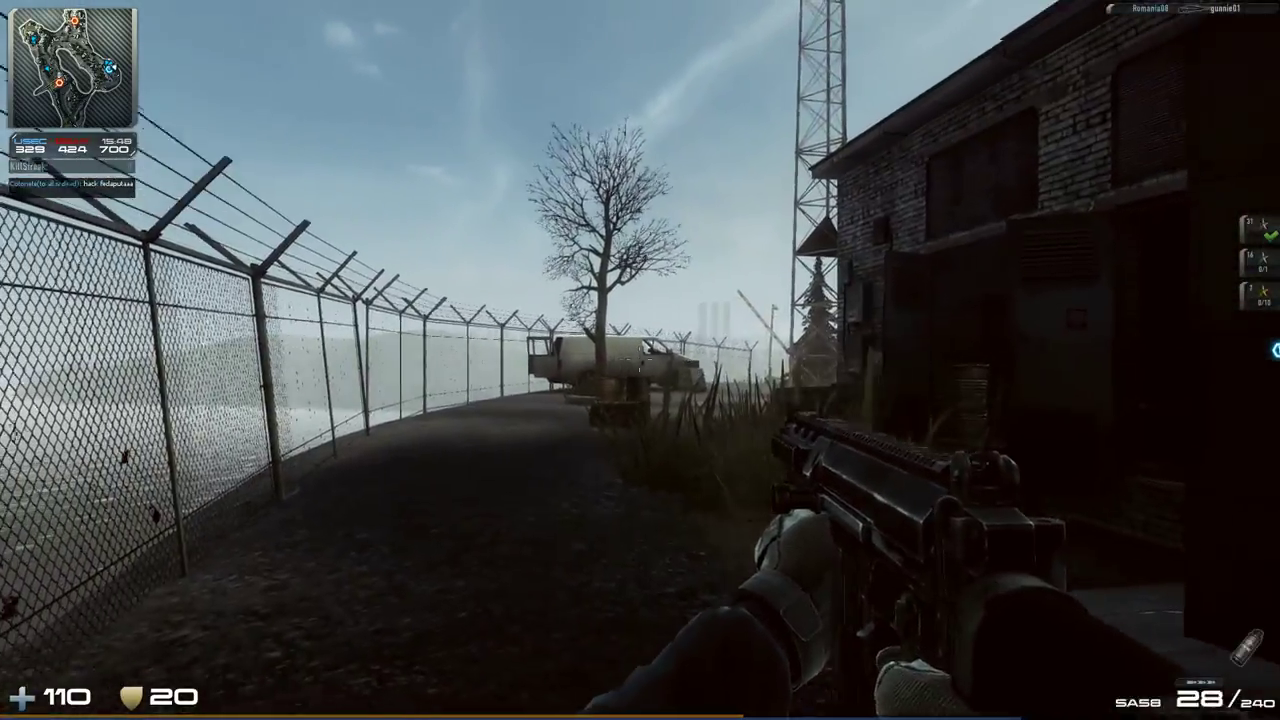
# Step: Fire on enemies by the fence and lighthouse, then respawn at the station after dying
pyautogui.click(640, 360)
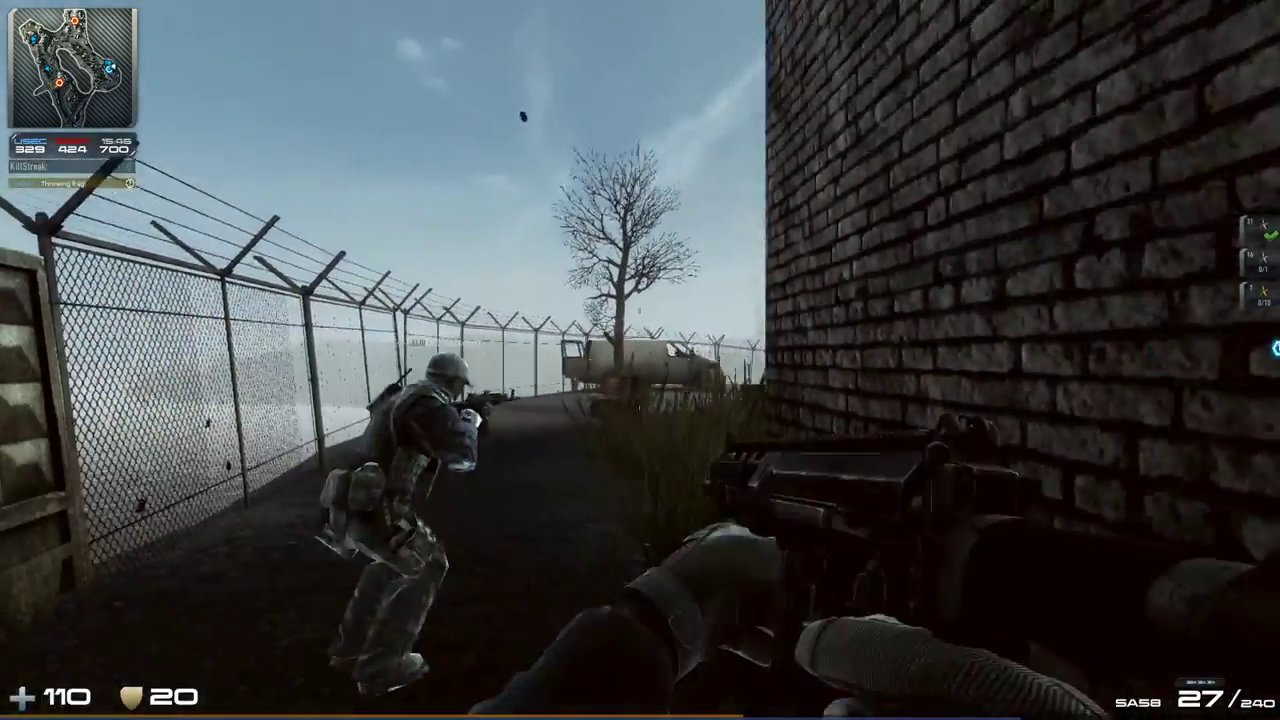
pyautogui.moveTo(640, 360); pyautogui.dragTo(640, 360)
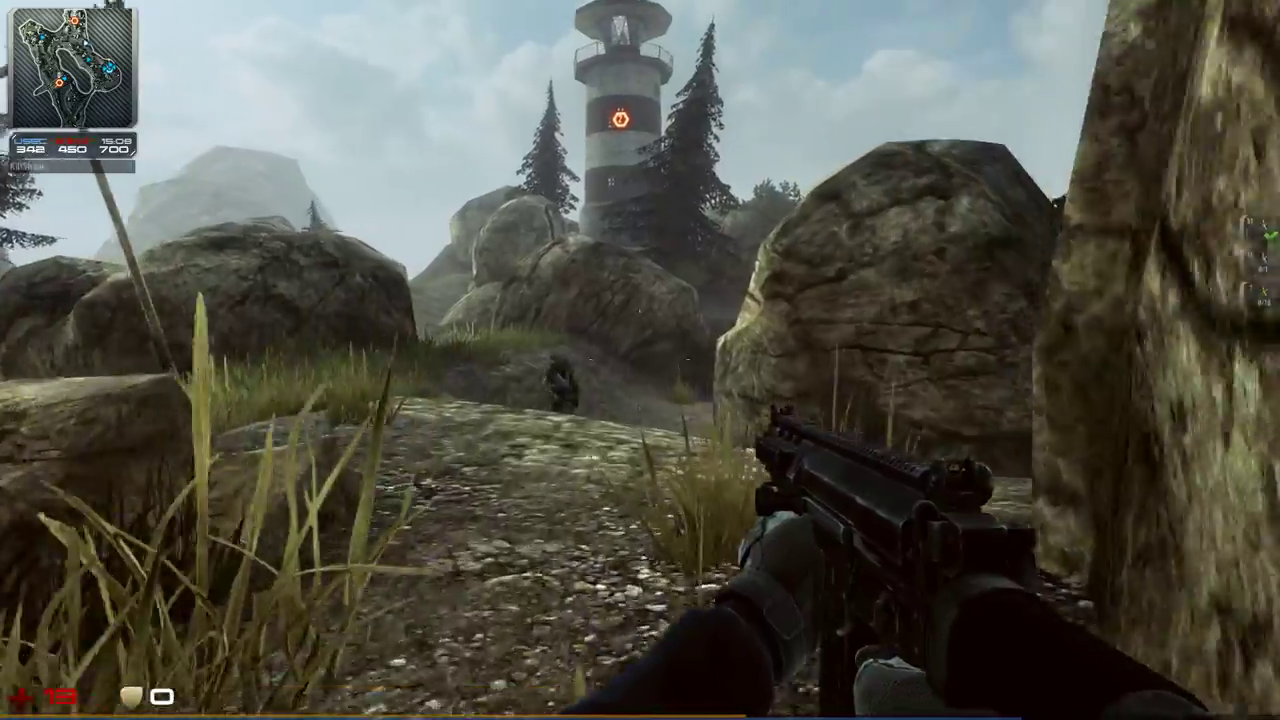
pyautogui.click(640, 360)
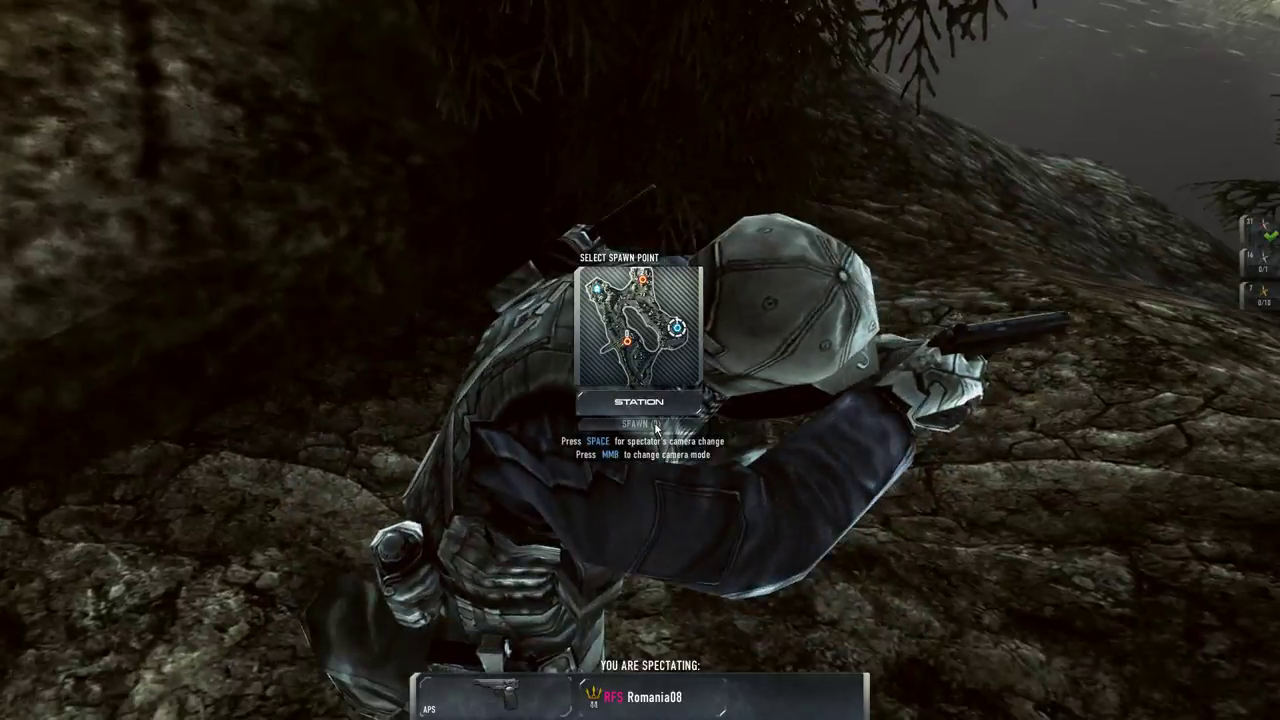
pyautogui.click(654, 422)
# Step: Switch to the SA58, push through the gate and shoot down an enemy
pyautogui.press('w')
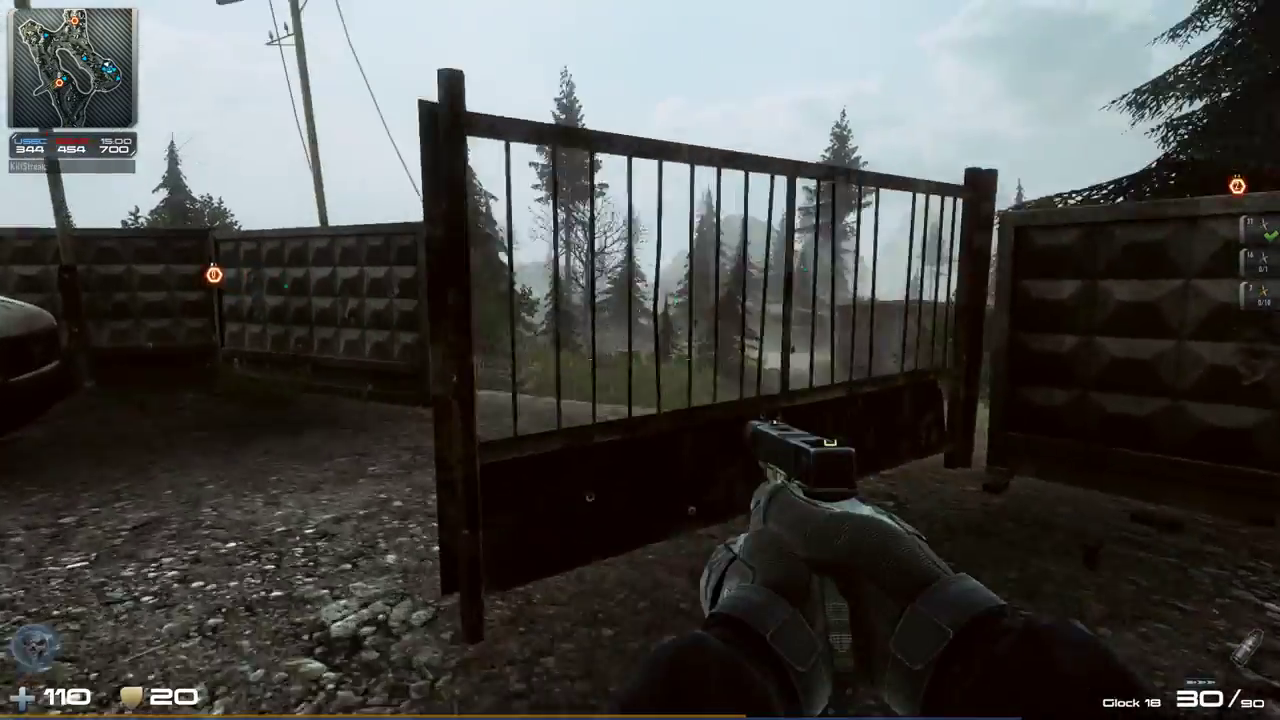
pyautogui.press('1')
pyautogui.press('w')
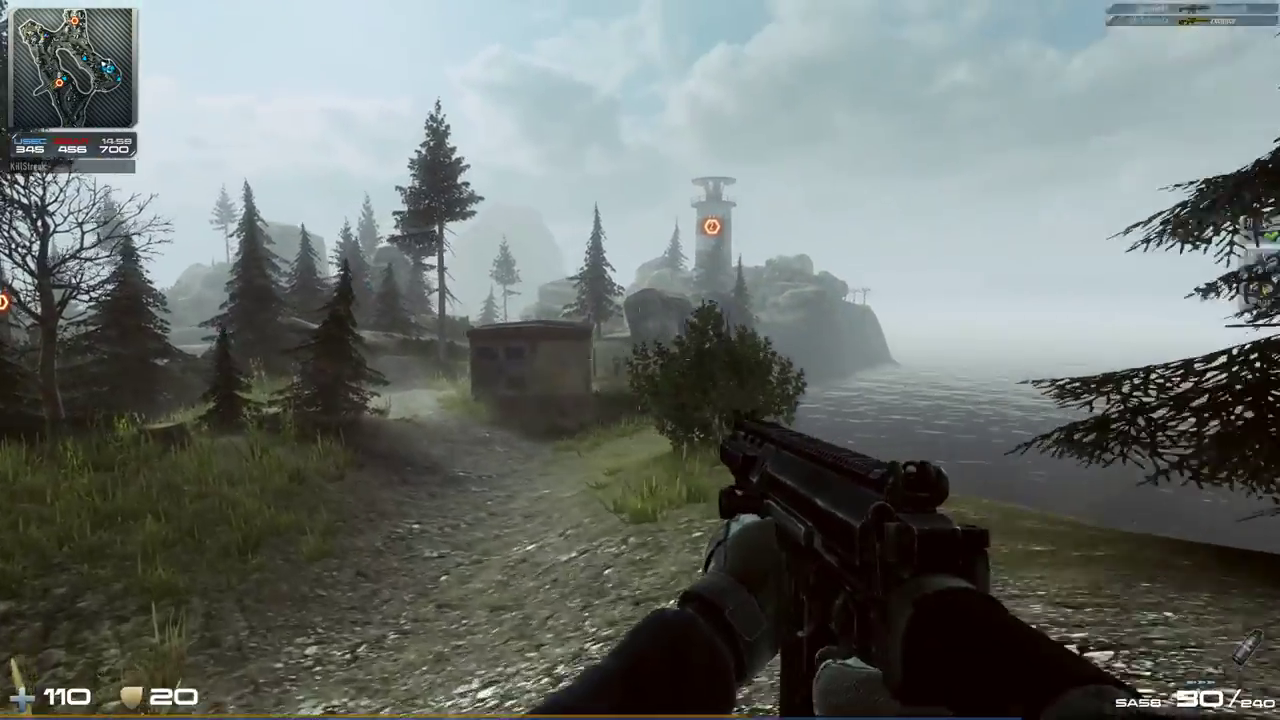
pyautogui.click(640, 360)
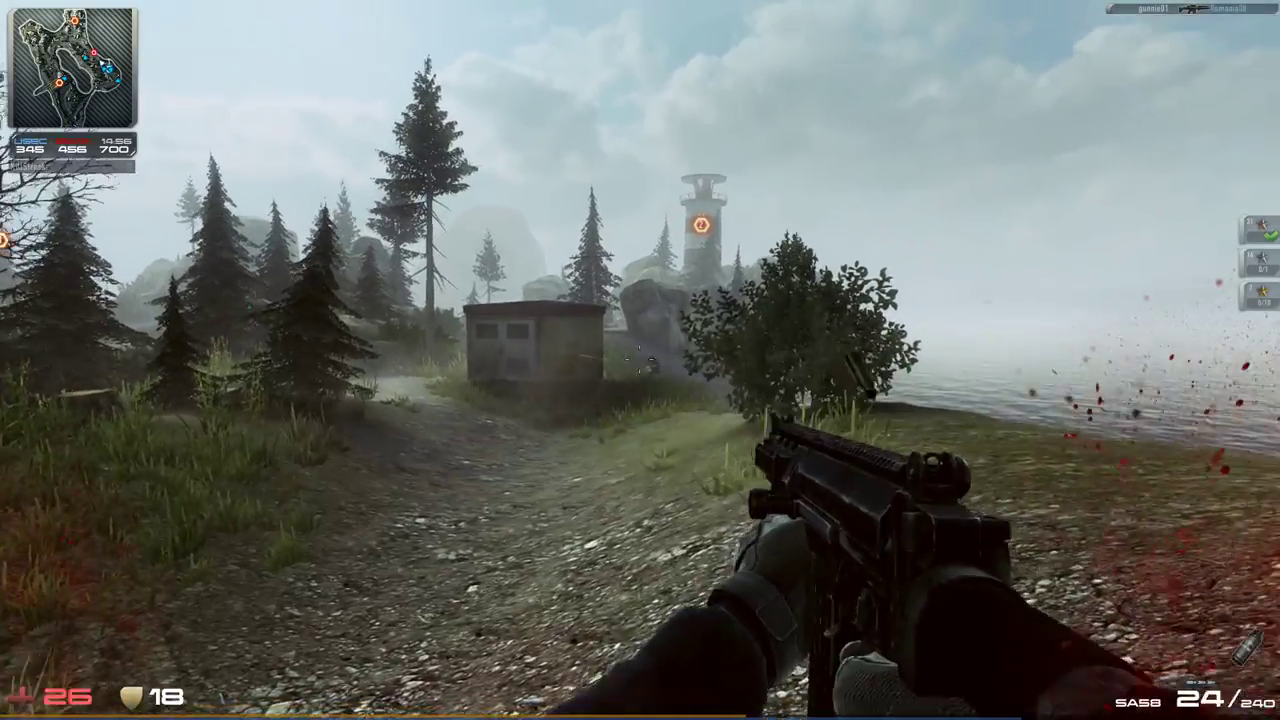
pyautogui.rightClick(640, 360)
pyautogui.click(640, 360)
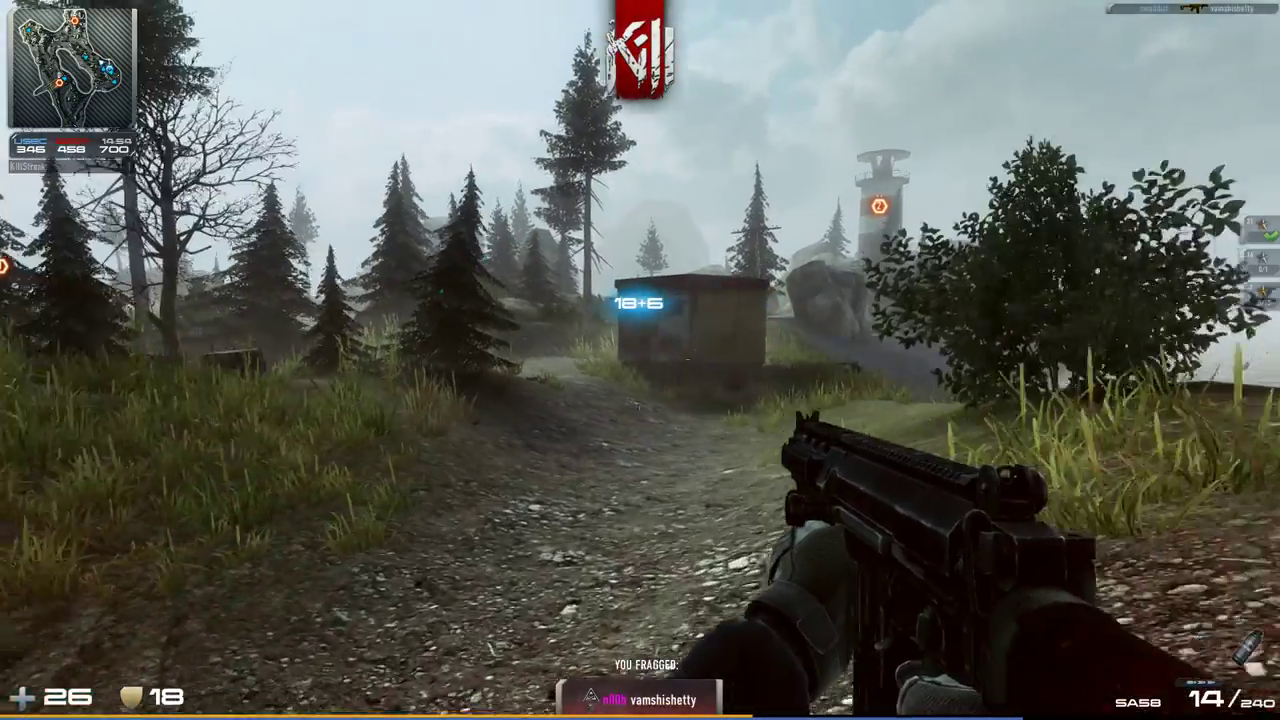
# Step: Advance past the shed and wall edge toward the rock and lighthouse
pyautogui.press('w')
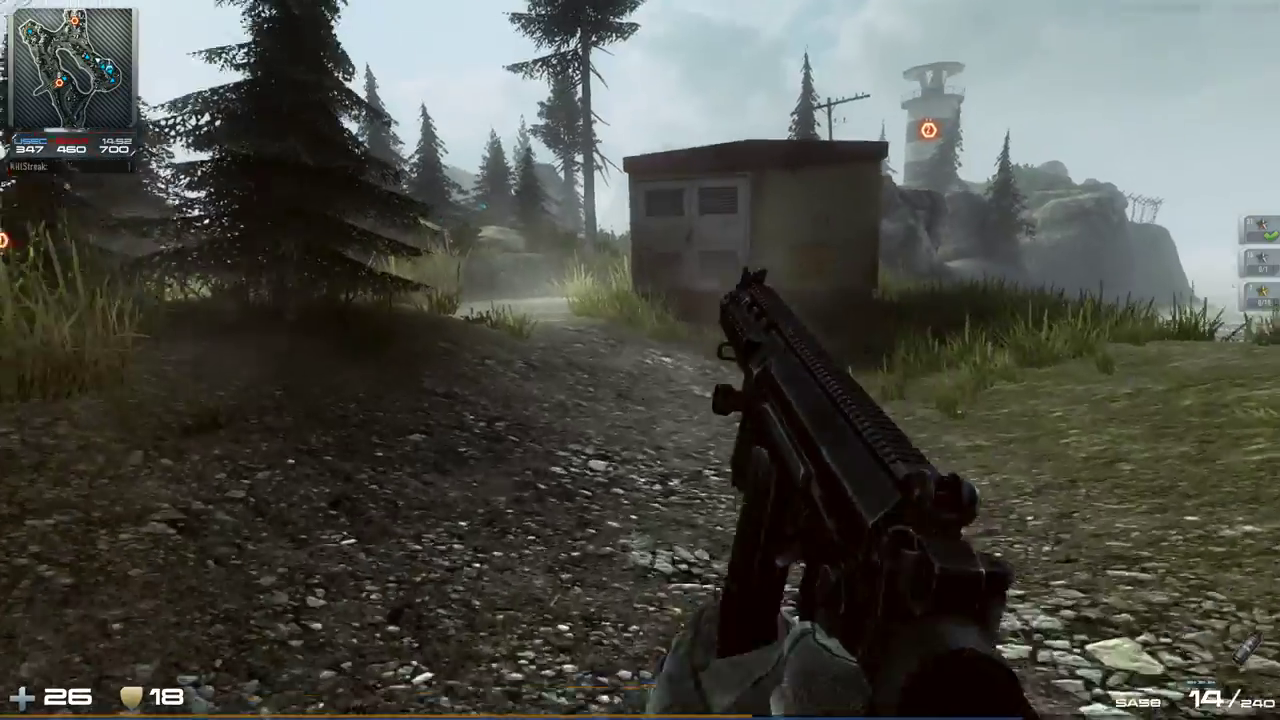
pyautogui.press('w')
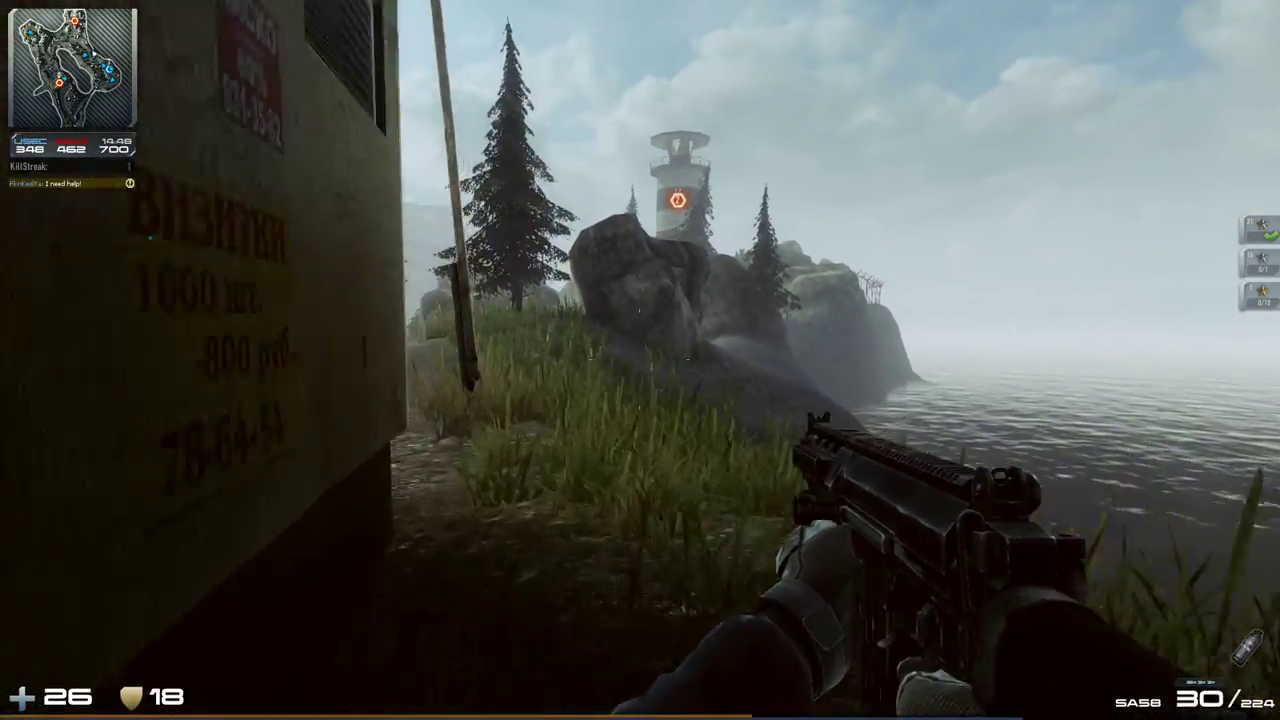
pyautogui.press('w')
pyautogui.press('w')
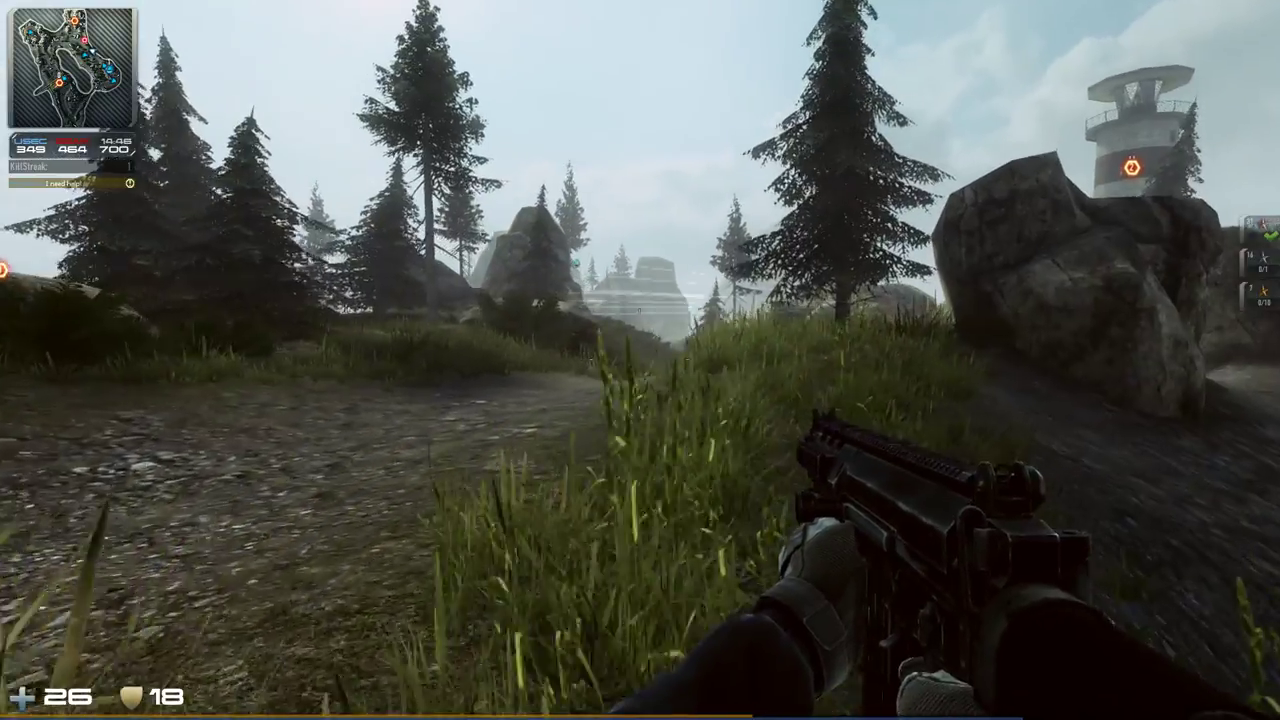
pyautogui.press('w')
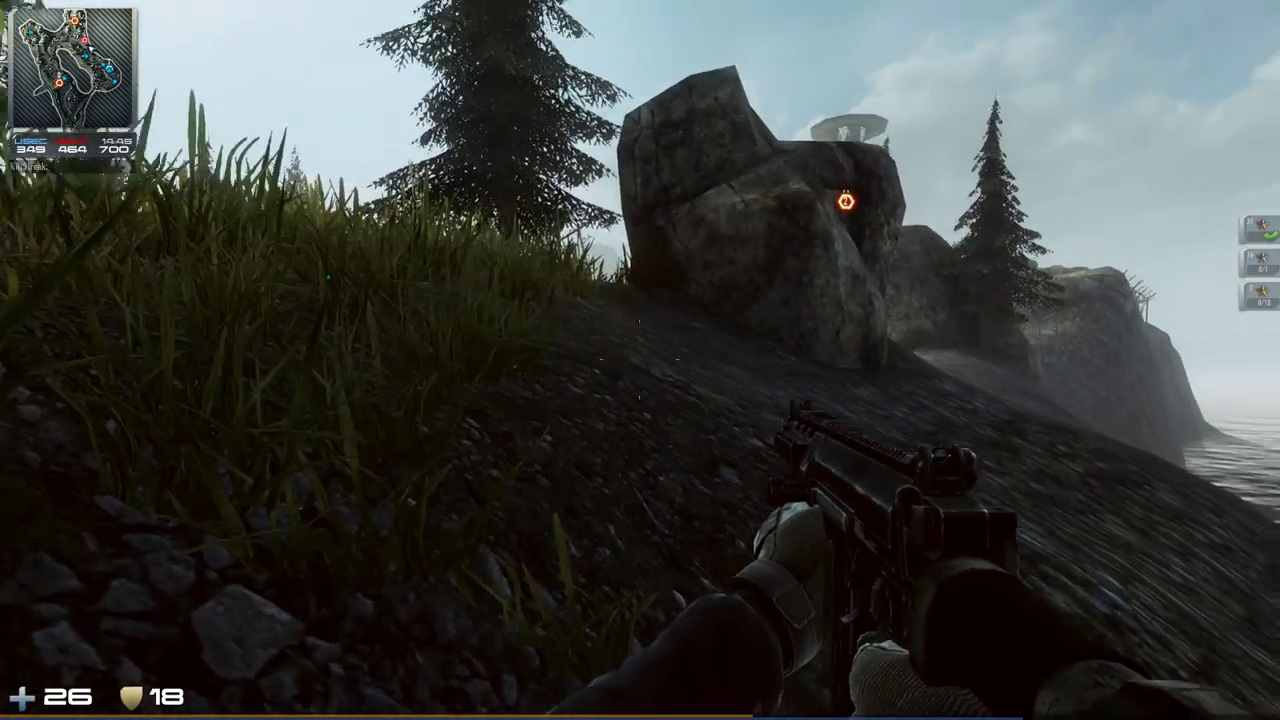
pyautogui.press('w')
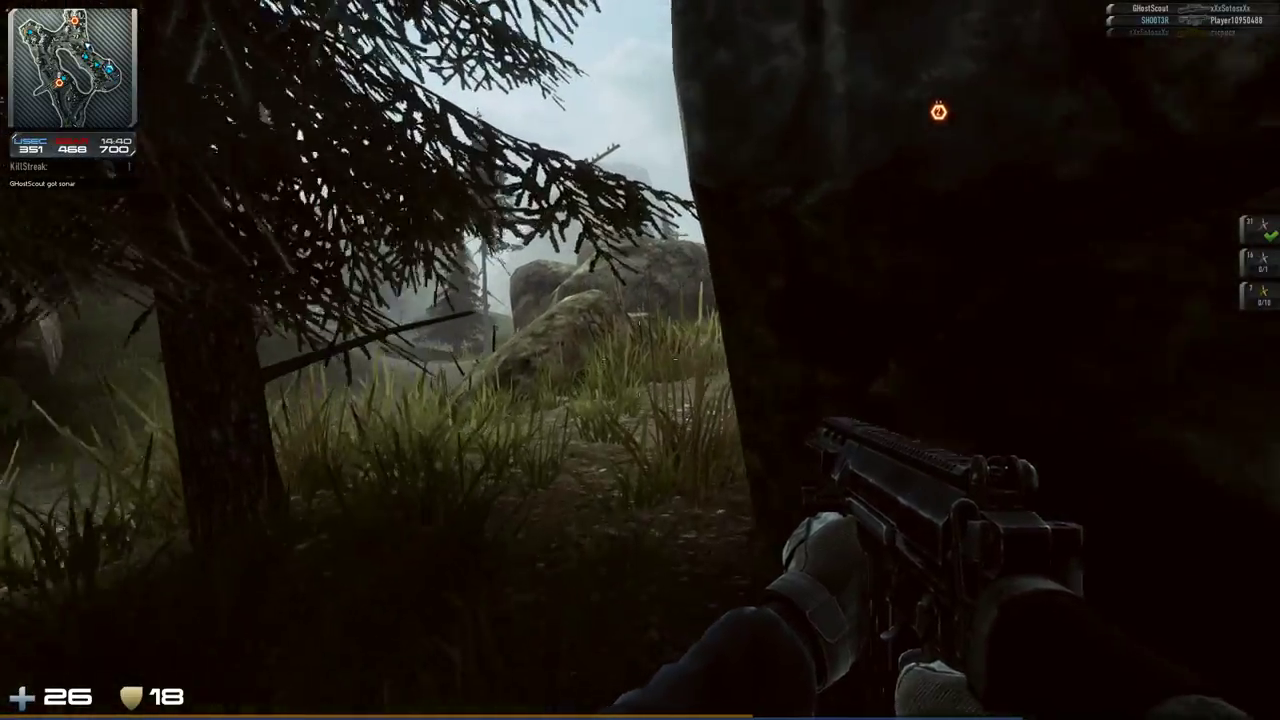
pyautogui.press('w')
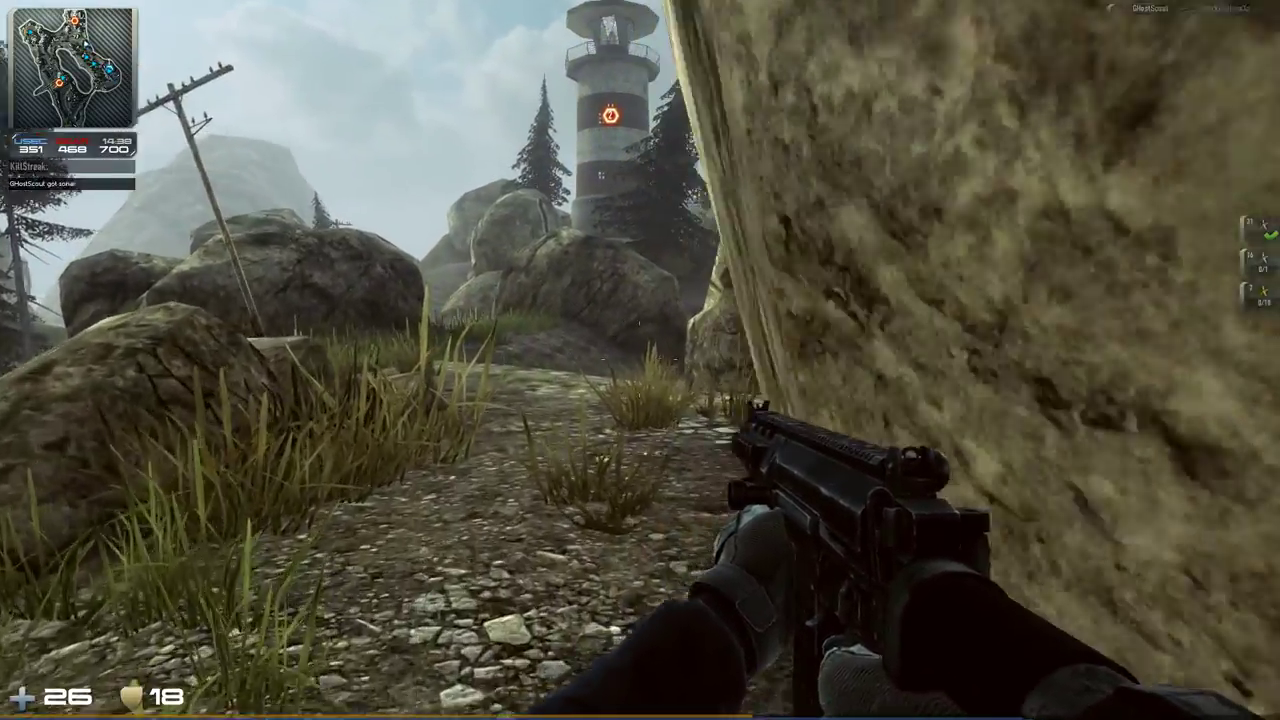
pyautogui.press('w')
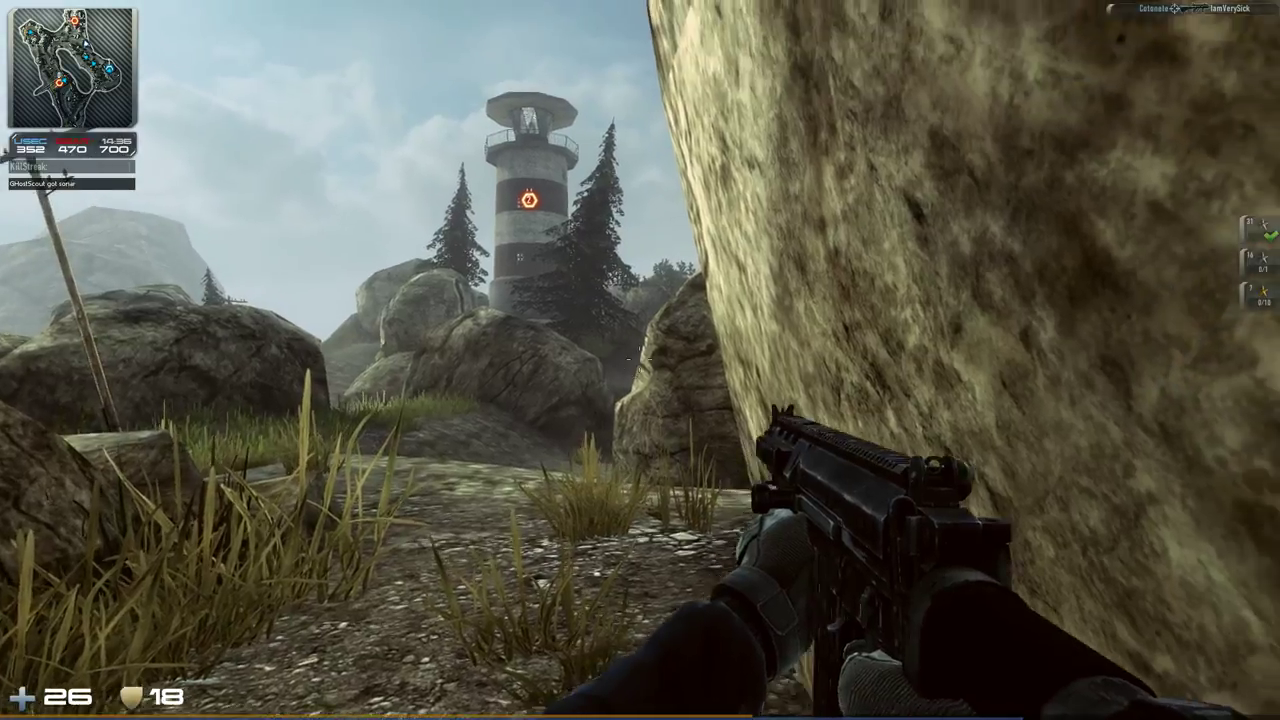
# Step: Fire on an enemy and throw a frag, then take cover and kill the exposed enemy
pyautogui.click(640, 360)
pyautogui.press('g')
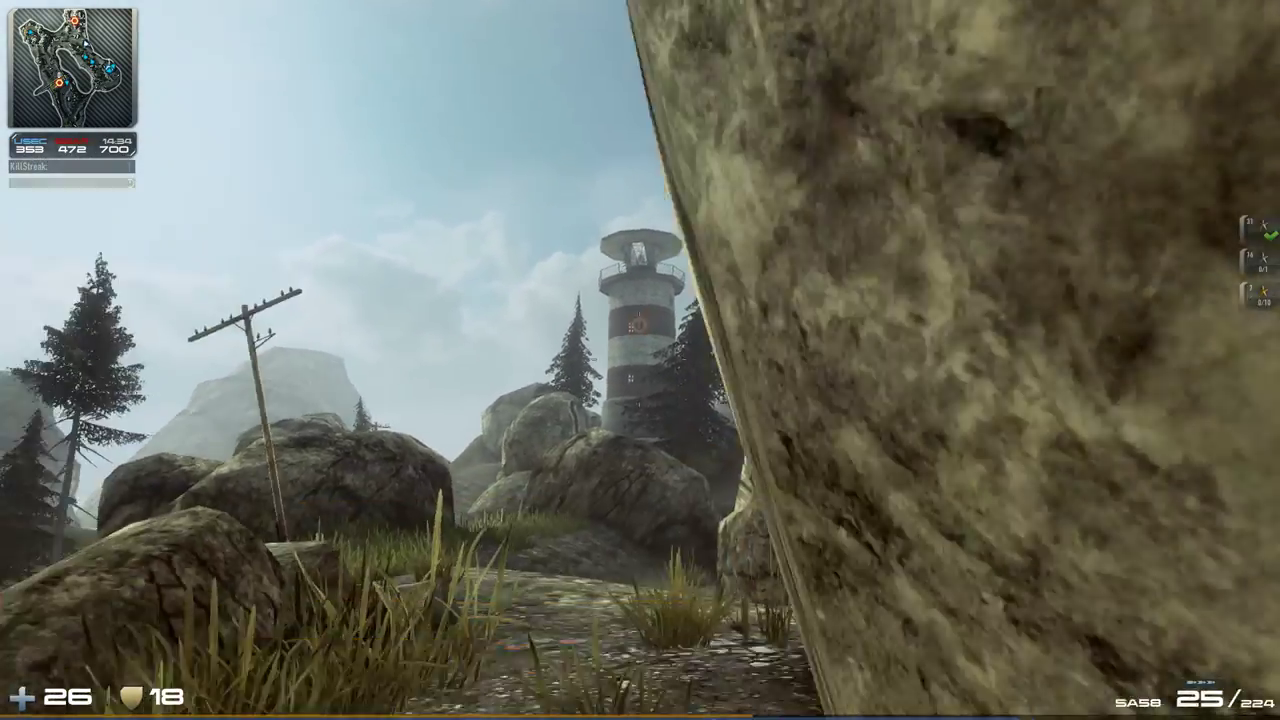
pyautogui.press('w')
pyautogui.press('w')
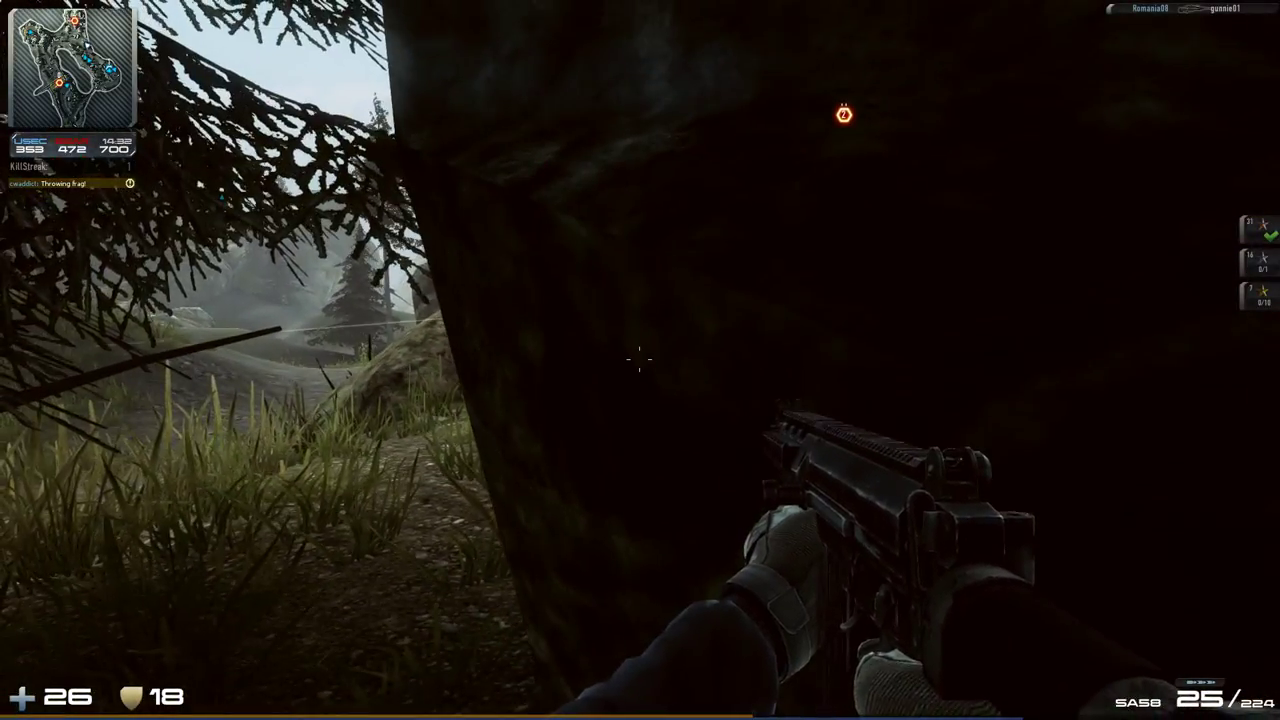
pyautogui.press('w')
pyautogui.press('w')
pyautogui.click(640, 360)
pyautogui.moveTo(640, 360); pyautogui.dragTo(640, 360)
# Step: Circle the rocks and finish off the enemy there
pyautogui.press('w')
pyautogui.press('w')
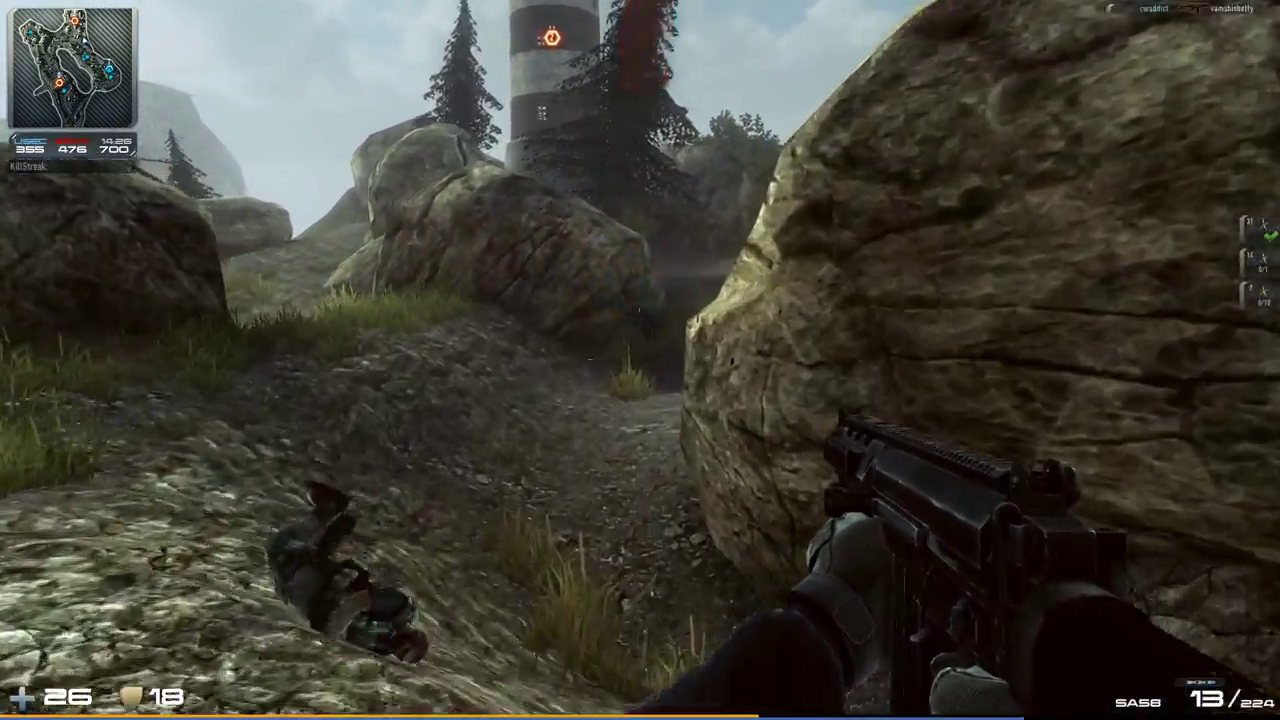
pyautogui.press('w')
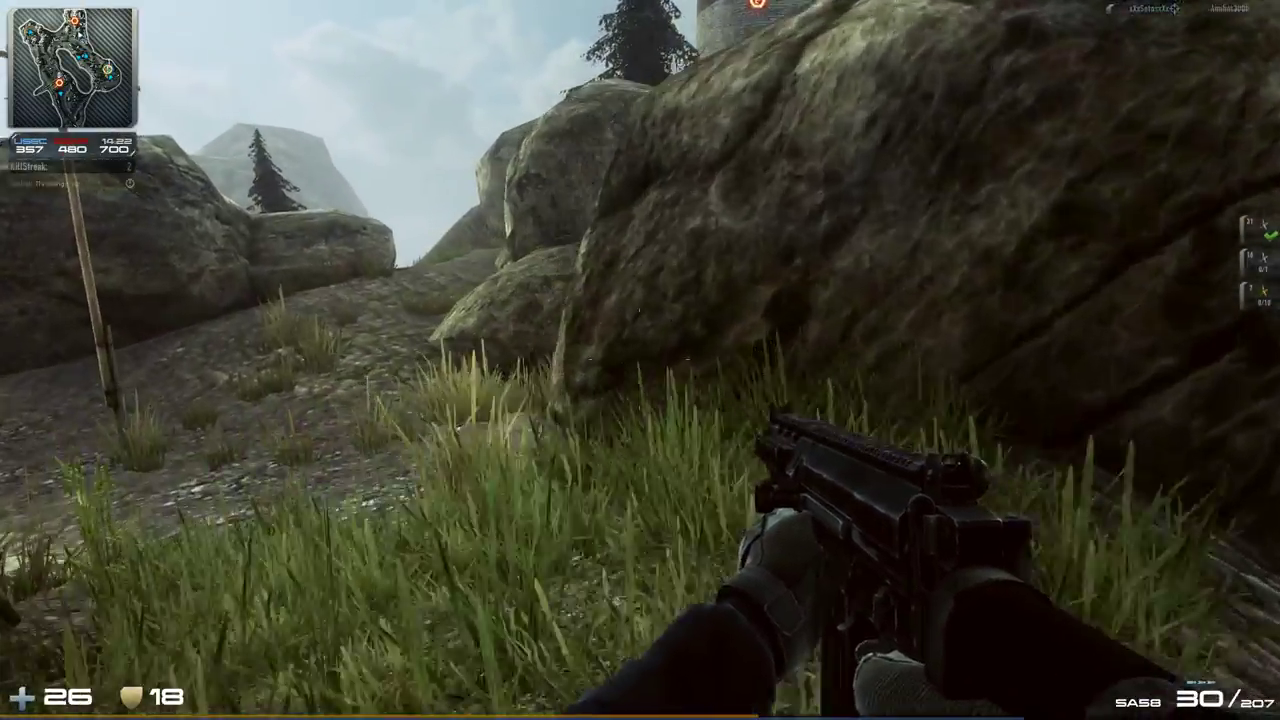
pyautogui.press('w')
pyautogui.press('w')
pyautogui.press('w')
pyautogui.press('w')
pyautogui.moveTo(640, 360); pyautogui.dragTo(640, 360)
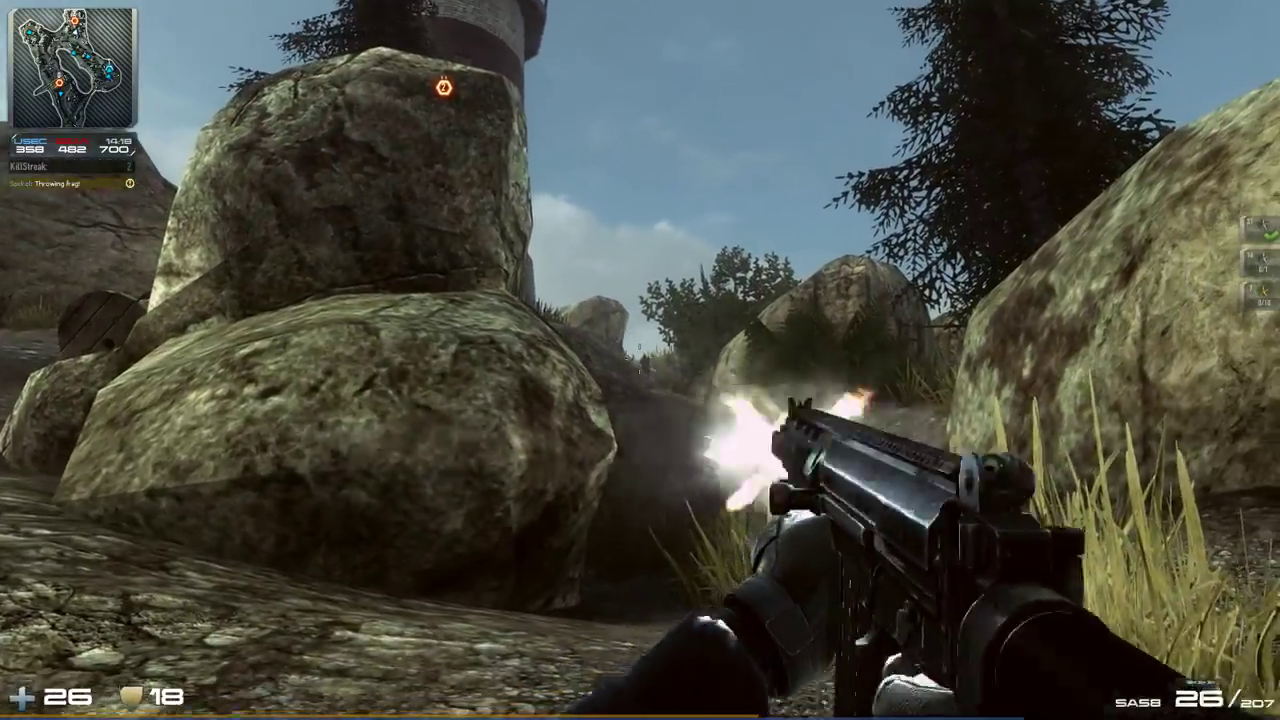
pyautogui.click(640, 360)
# Step: Reload the rifle by the barrel and head for the lighthouse base
pyautogui.press('w')
pyautogui.press('w')
pyautogui.press('w')
pyautogui.press('w')
pyautogui.press('w')
pyautogui.press('r')
pyautogui.press('w')
pyautogui.press('w')
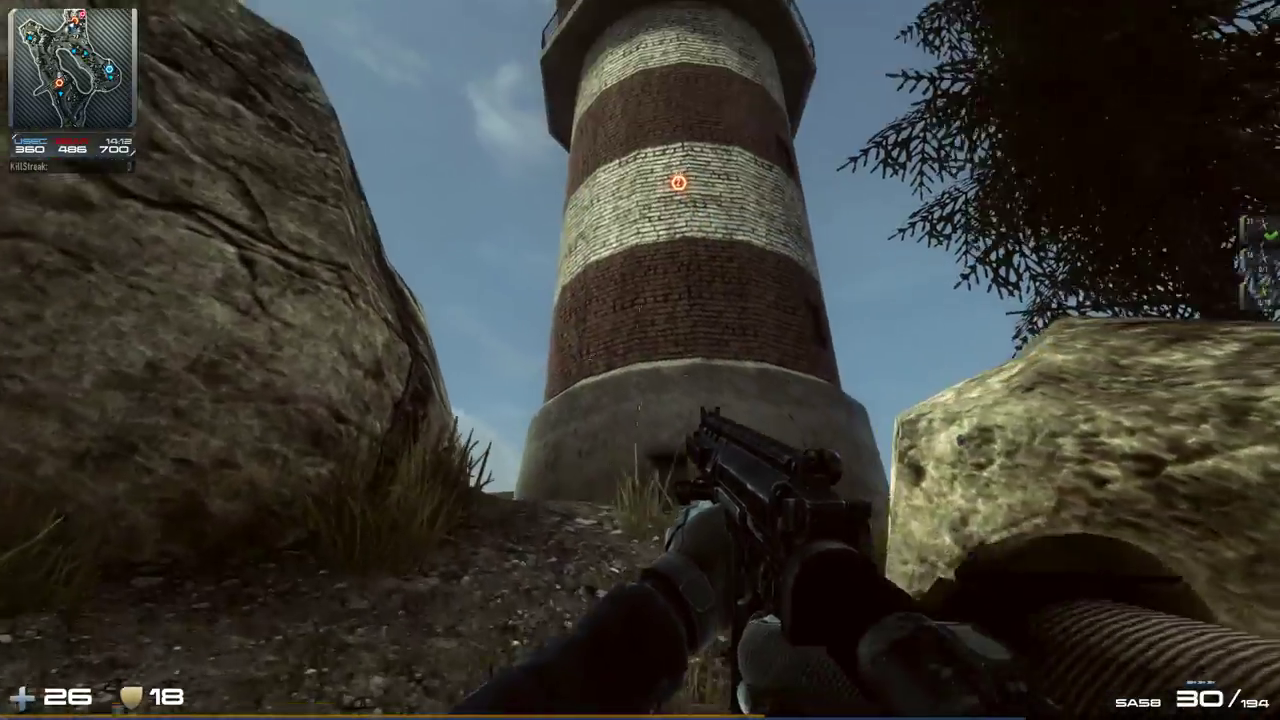
pyautogui.press('w')
pyautogui.press('w')
pyautogui.press('w')
pyautogui.press('w')
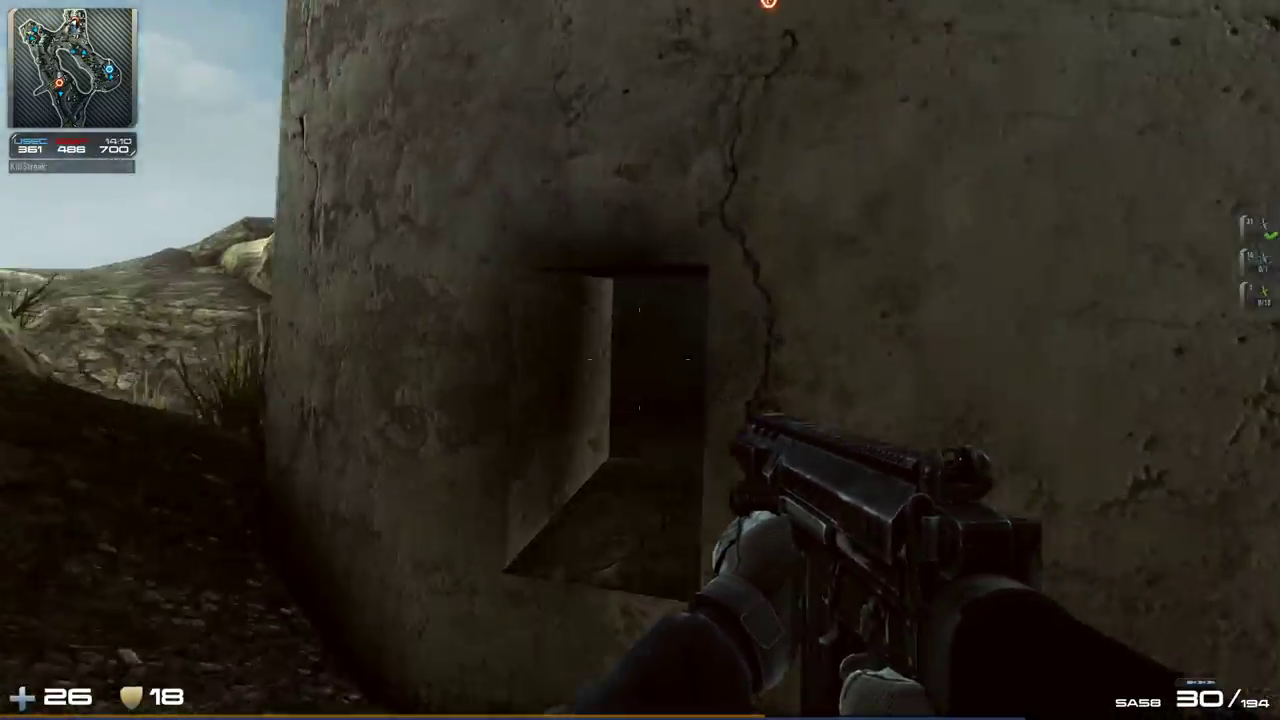
pyautogui.press('w')
pyautogui.press('w')
pyautogui.press('w')
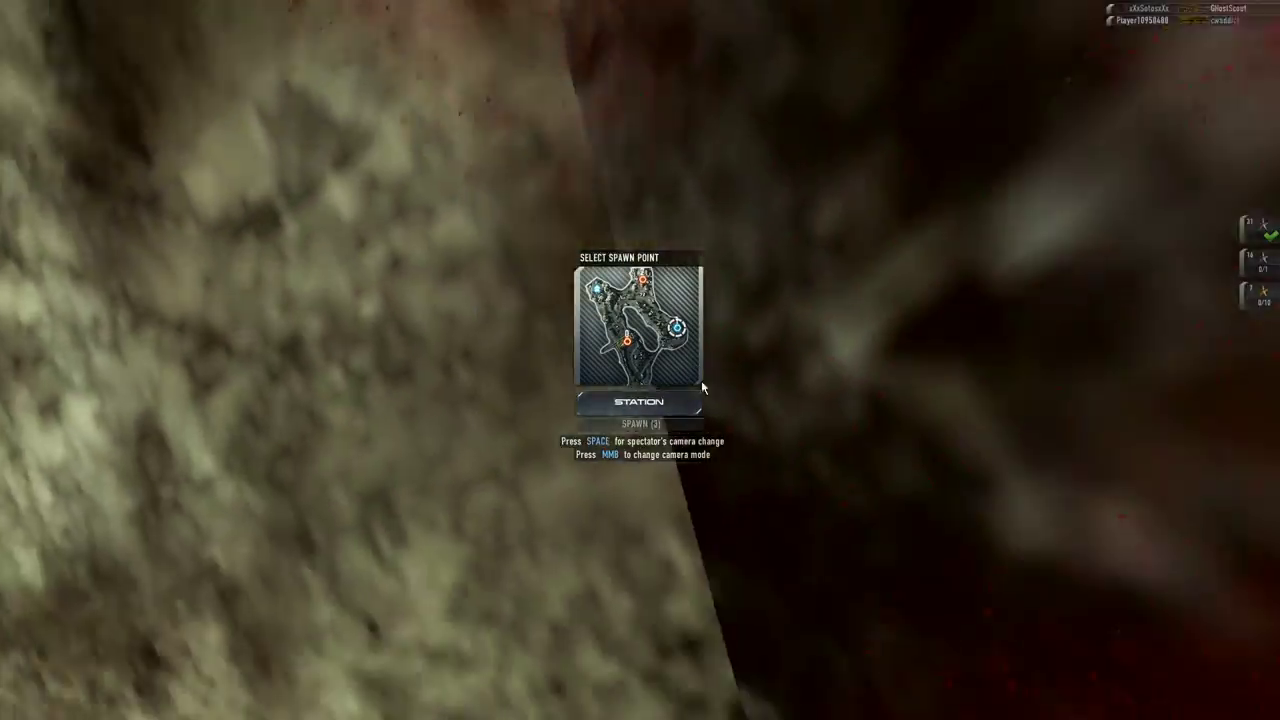